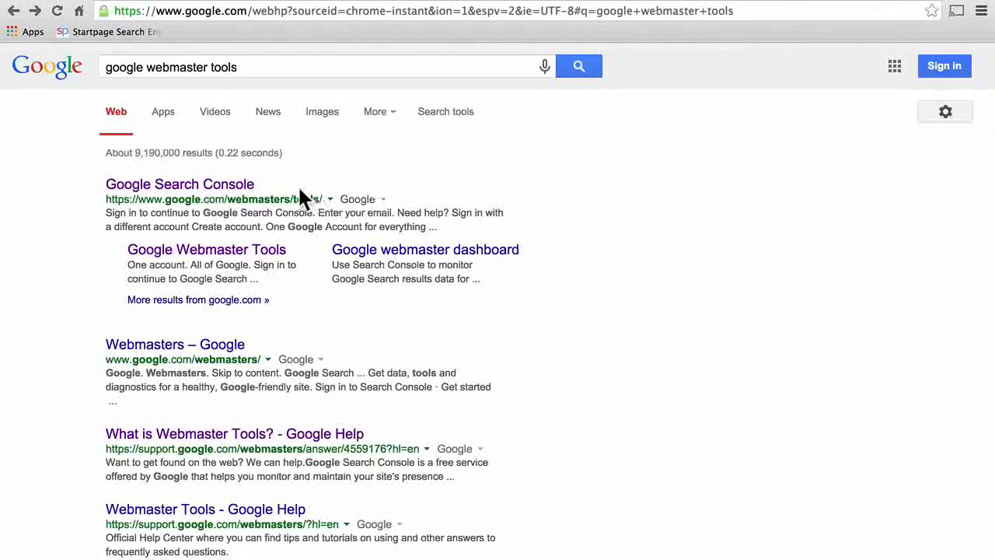
# Step: Open Google Search Console from the search results and sign in to the second listed account with the account password
pyautogui.click(234, 185)
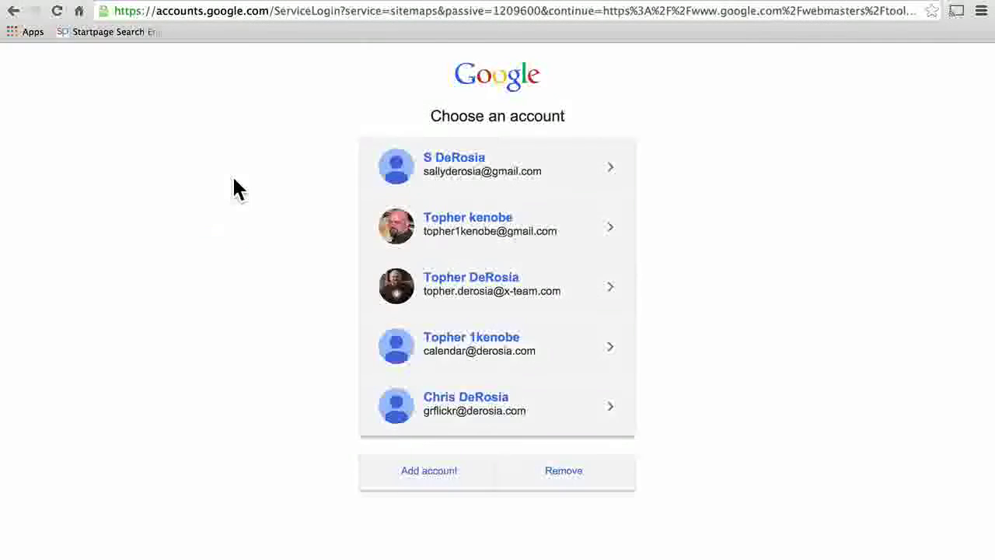
pyautogui.click(523, 230)
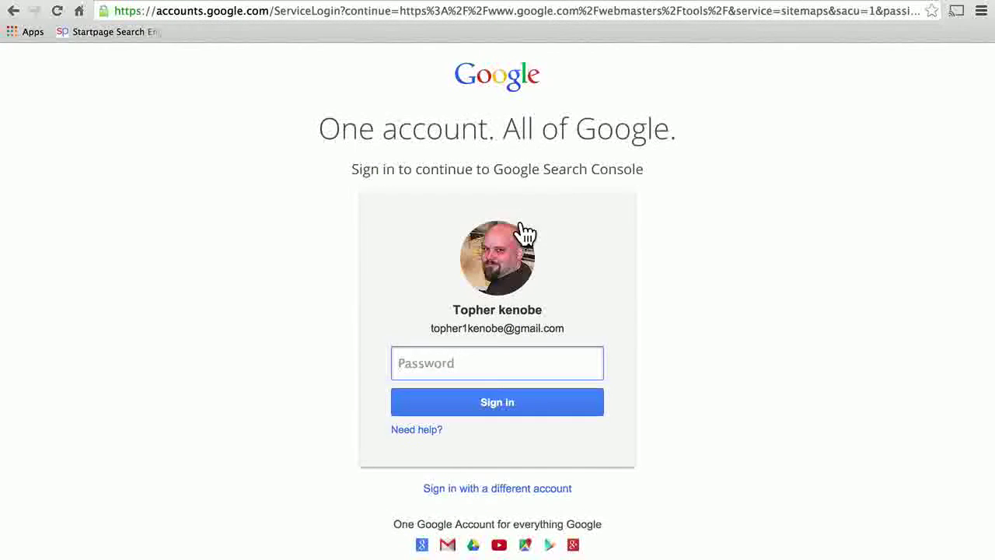
pyautogui.write('******')
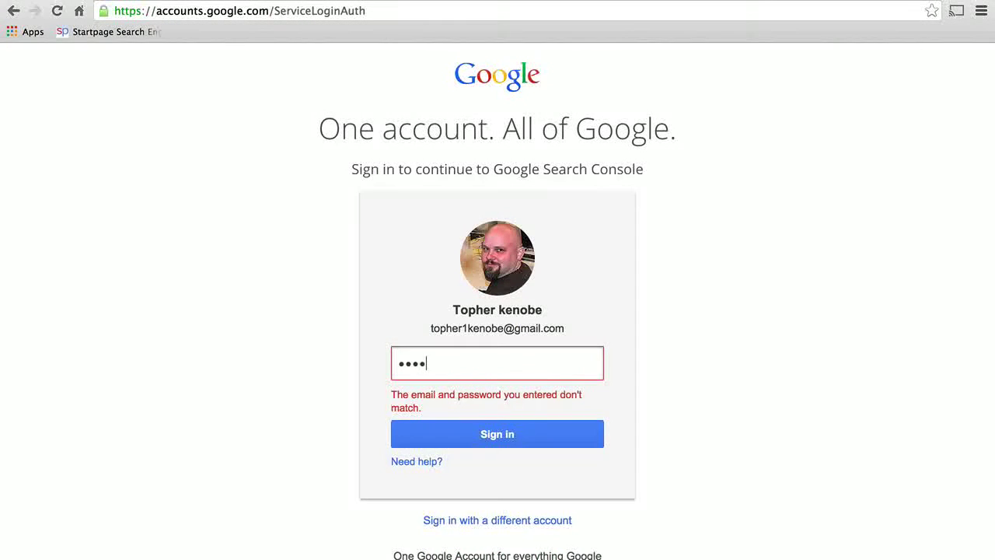
pyautogui.write('*****************')
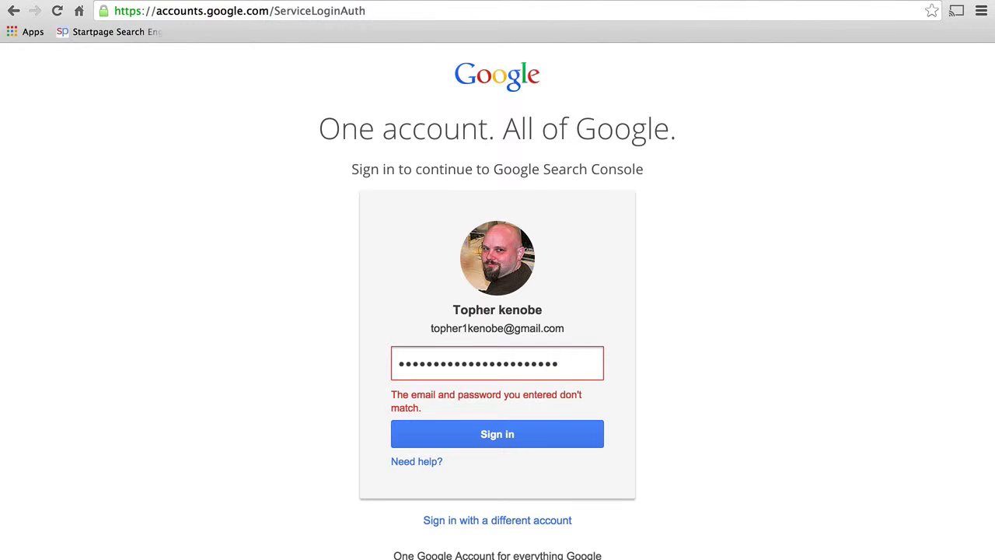
pyautogui.write('*****')
pyautogui.press('Return')
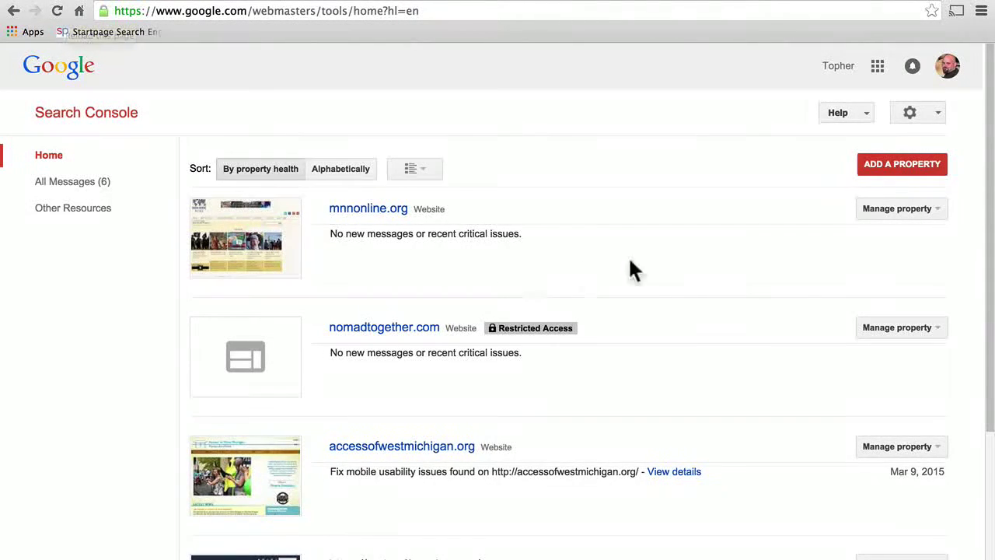
pyautogui.scroll(-3, 645, 267)
pyautogui.scroll(-1, 646, 266)
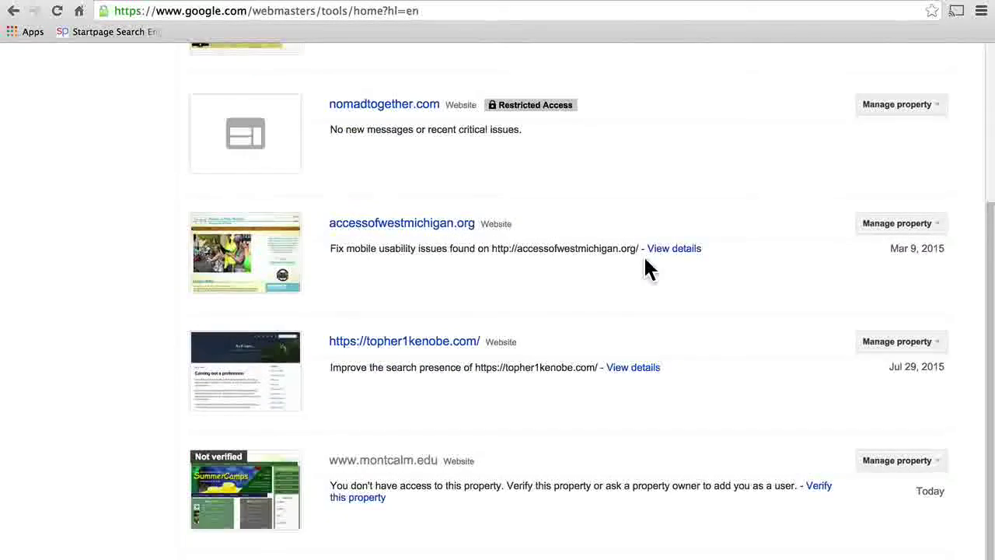
pyautogui.scroll(4, 645, 265)
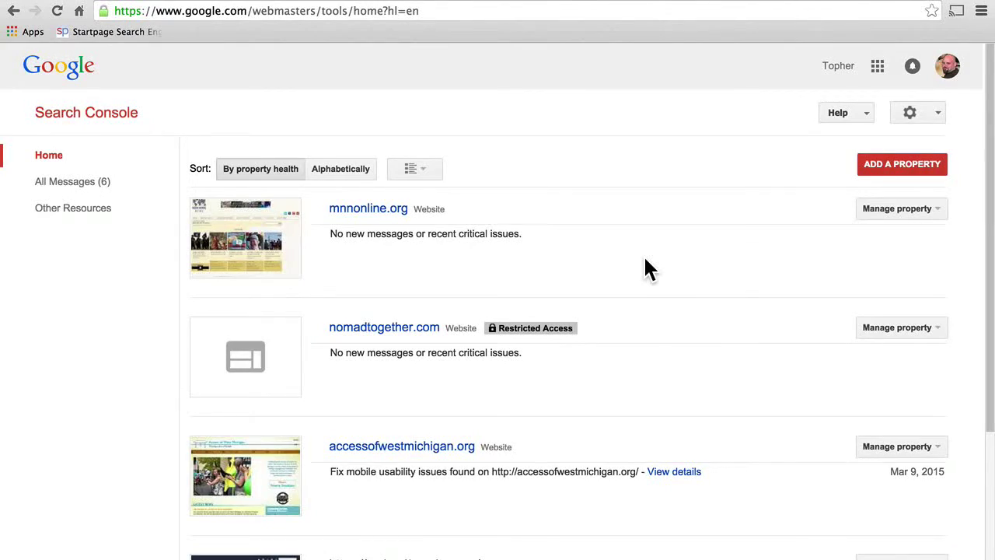
pyautogui.scroll(-3, 645, 261)
pyautogui.scroll(3, 645, 268)
pyautogui.click(902, 166)
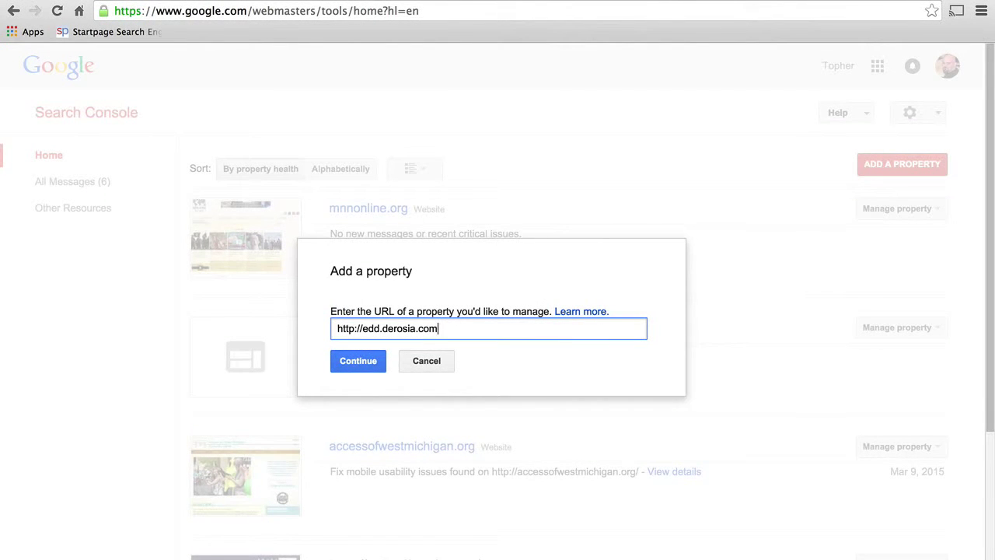
pyautogui.click(357, 367)
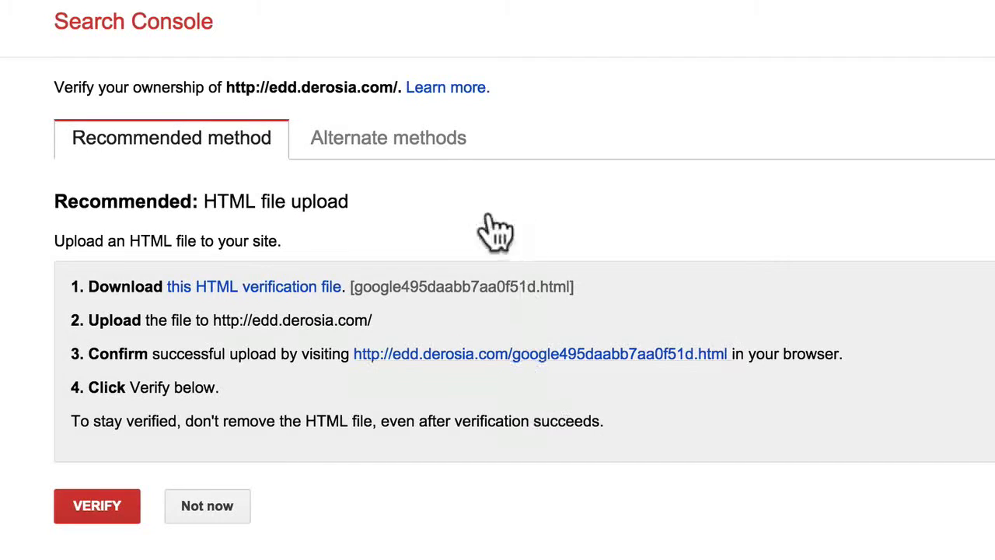
# Step: Check the alternate verification methods and download the HTML verification file from the recommended method
pyautogui.click(386, 153)
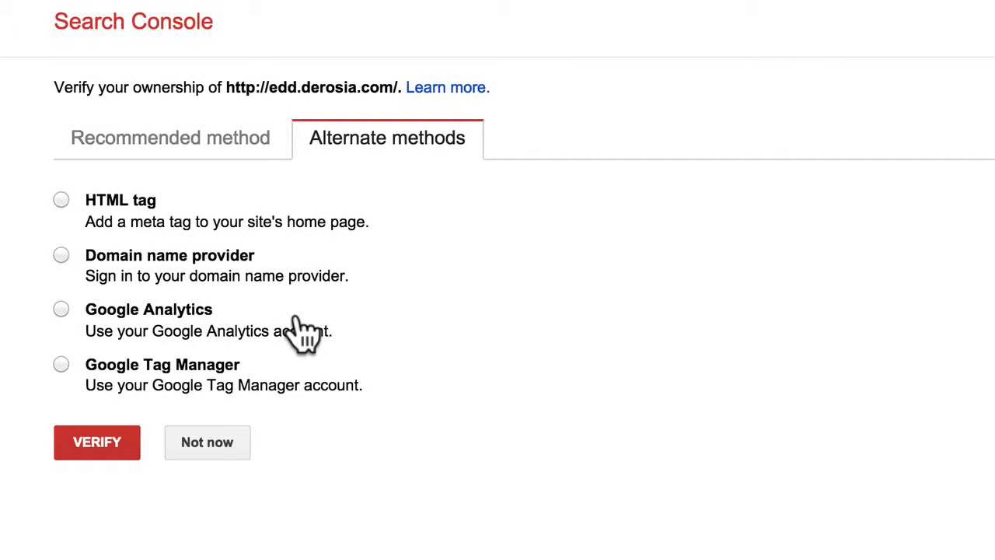
pyautogui.click(191, 148)
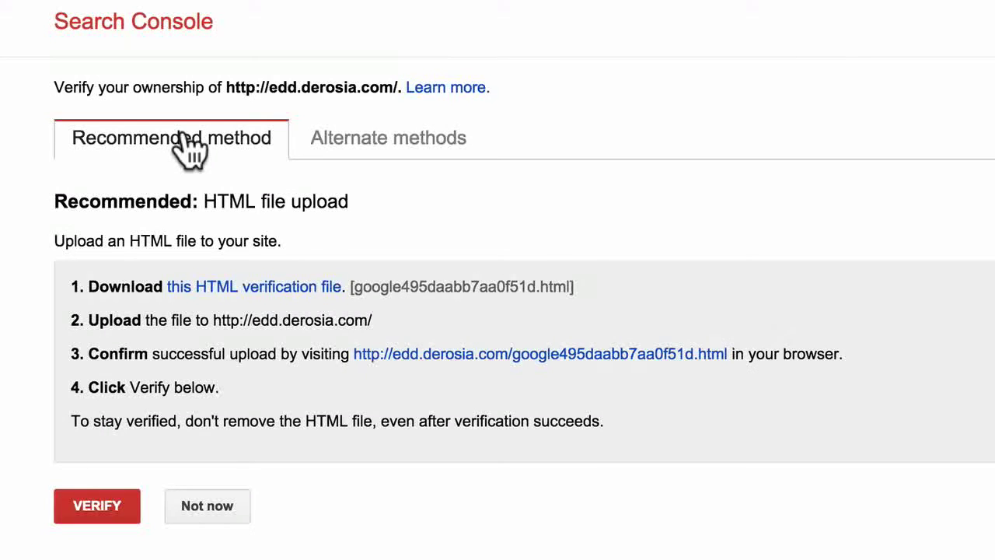
pyautogui.click(247, 287)
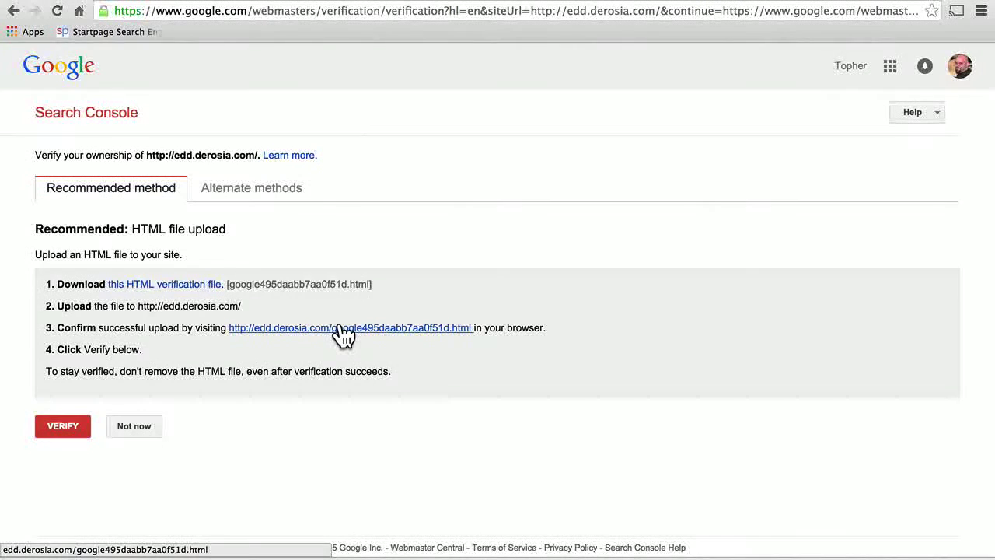
# Step: Check that the uploaded verification file loads on the site, and verify ownership of the property
pyautogui.click(343, 329)
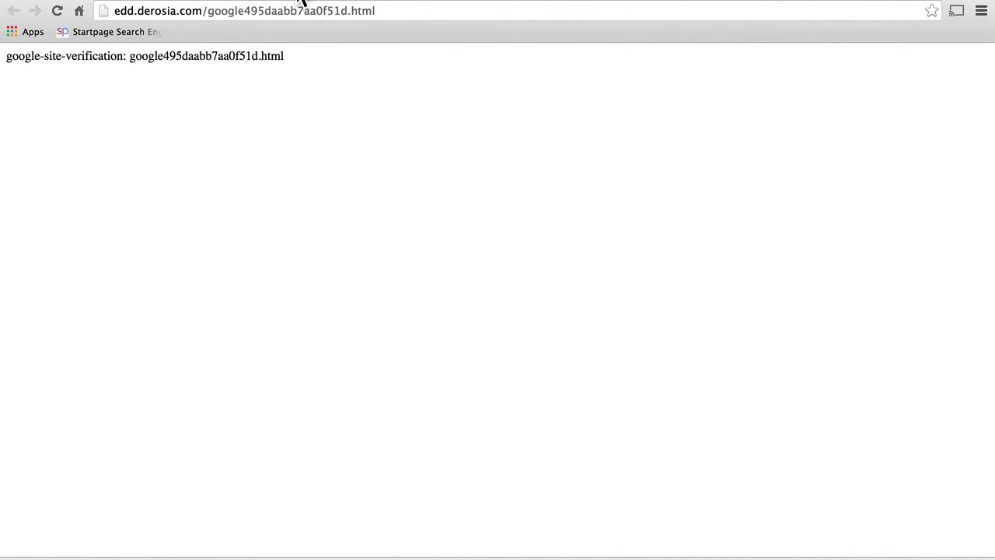
pyautogui.press('super+w')
pyautogui.click(66, 429)
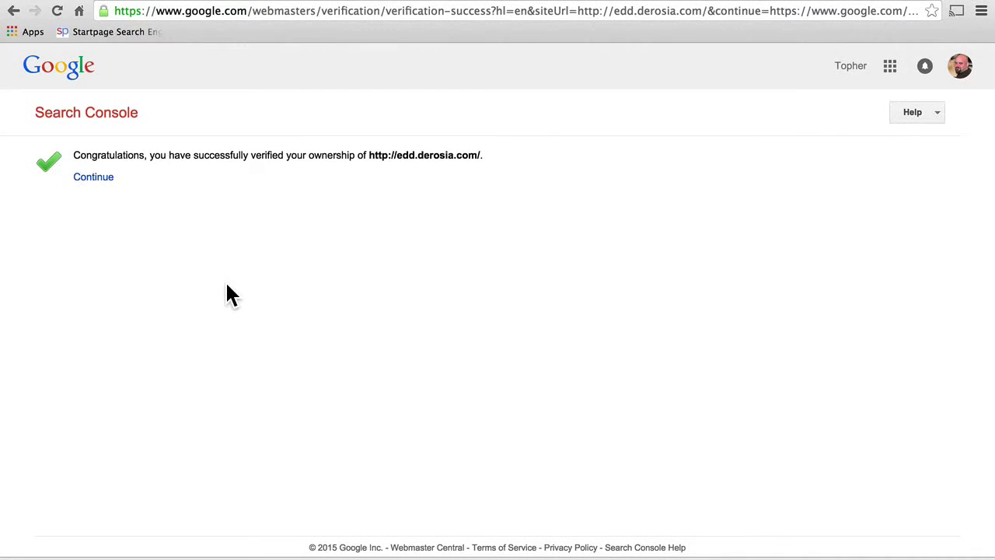
pyautogui.click(97, 178)
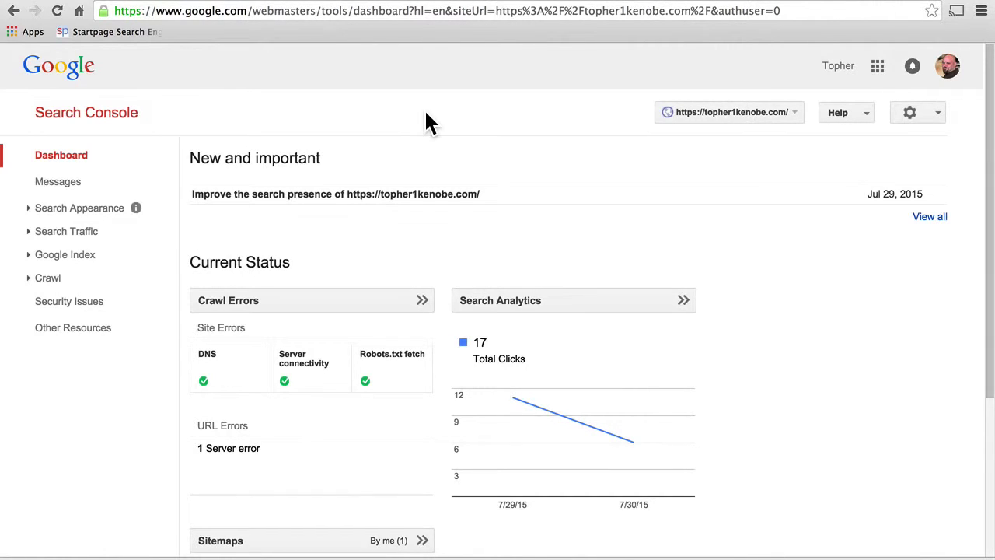
# Step: Examine the site dashboard's crawl errors, search analytics and sitemaps summaries
pyautogui.scroll(-5, 430, 123)
pyautogui.scroll(1, 430, 123)
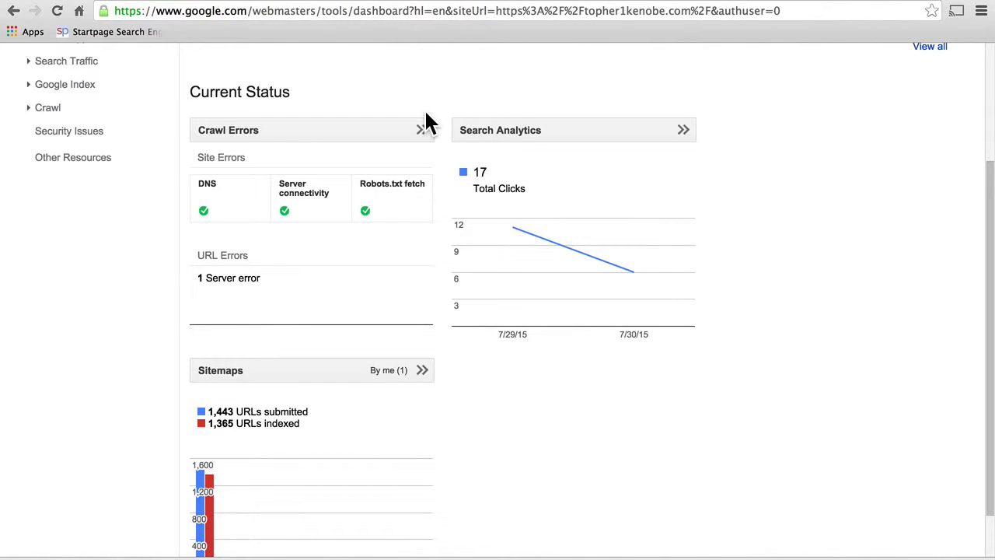
pyautogui.scroll(-1, 430, 123)
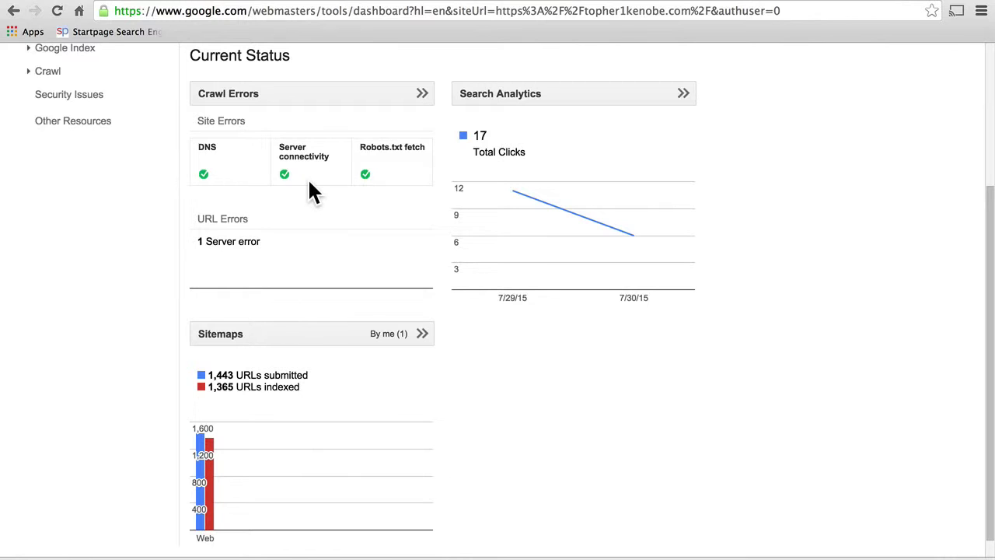
pyautogui.moveTo(199, 513)
pyautogui.scroll(5, 443, 389)
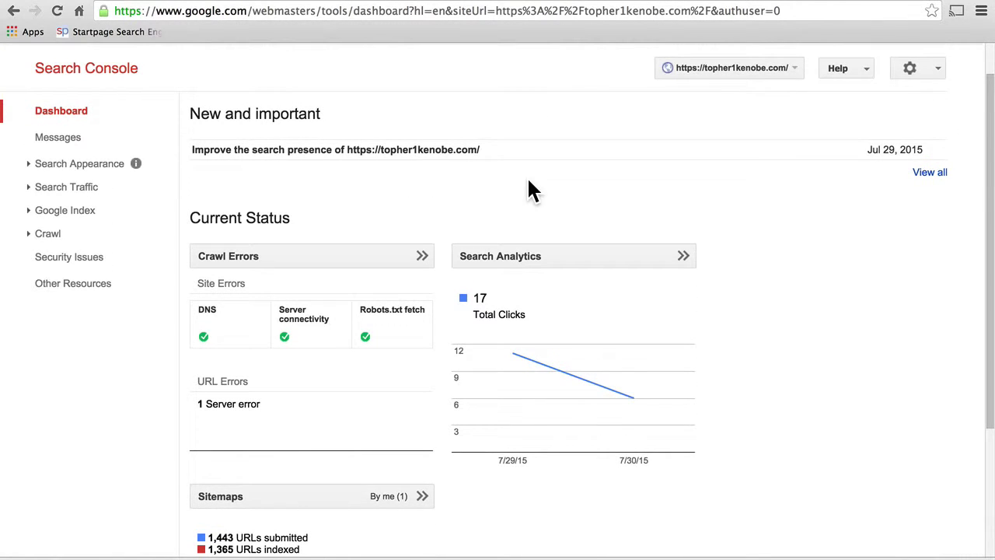
pyautogui.scroll(1, 528, 181)
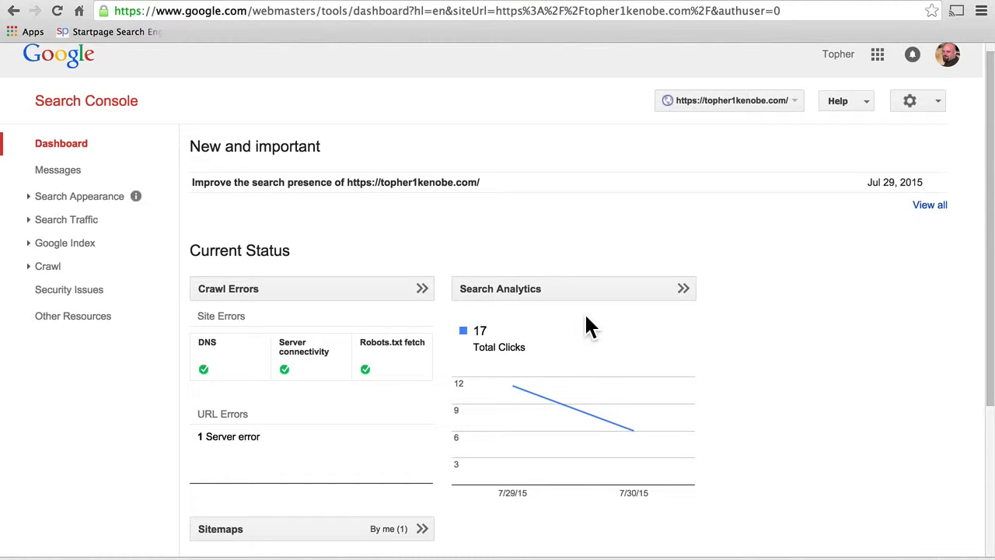
# Step: Add Impressions, CTR and Position to the Search Analytics report and look through the listed queries
pyautogui.click(539, 300)
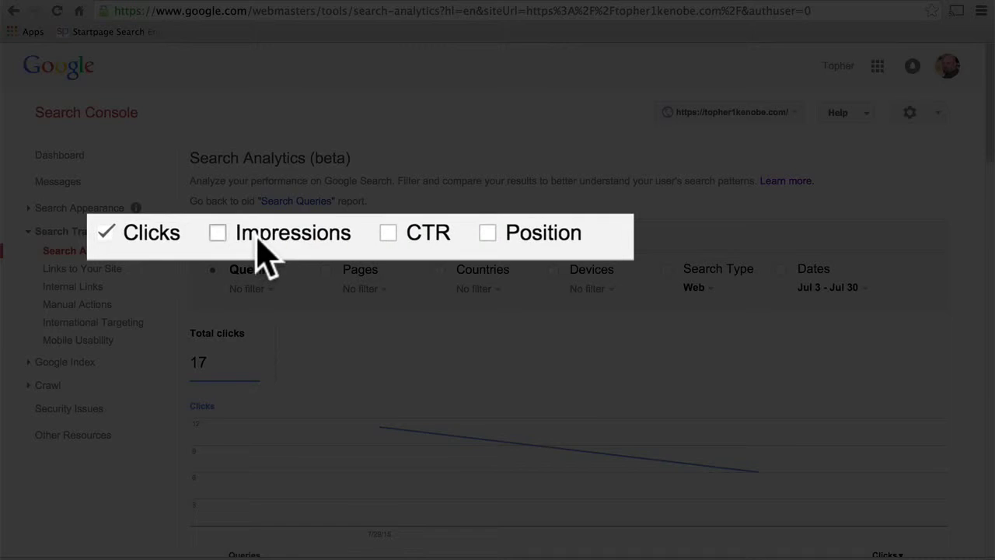
pyautogui.click(302, 236)
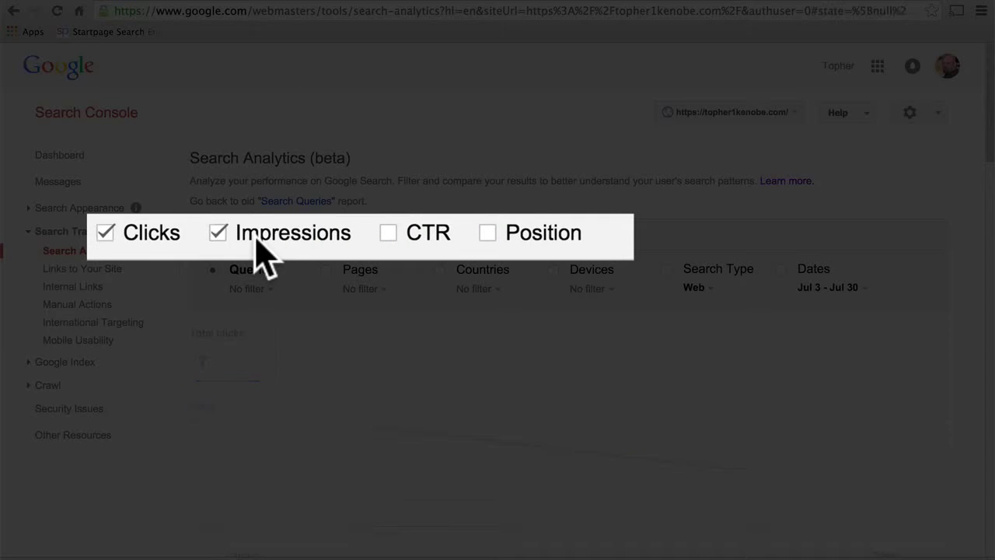
pyautogui.click(433, 224)
pyautogui.click(529, 241)
pyautogui.scroll(-5, 573, 318)
pyautogui.scroll(-10, 575, 328)
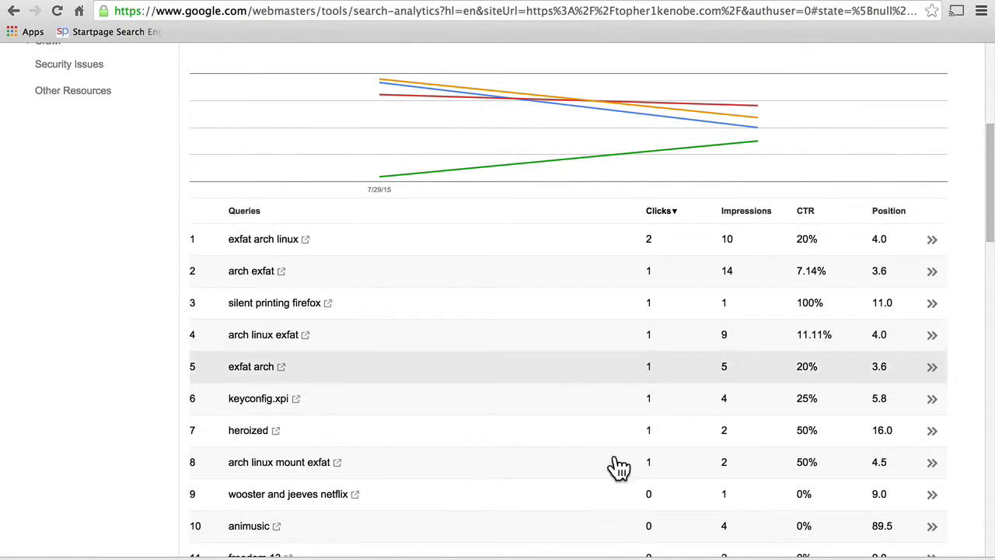
pyautogui.scroll(10, 604, 499)
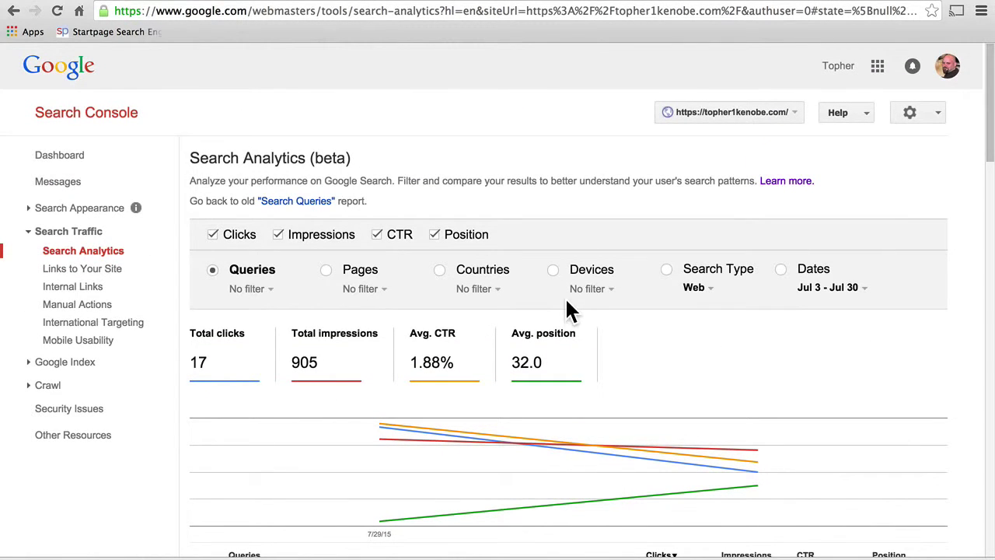
# Step: Return to the site dashboard and examine the submitted and indexed URLs in the Sitemaps summary
pyautogui.click(13, 11)
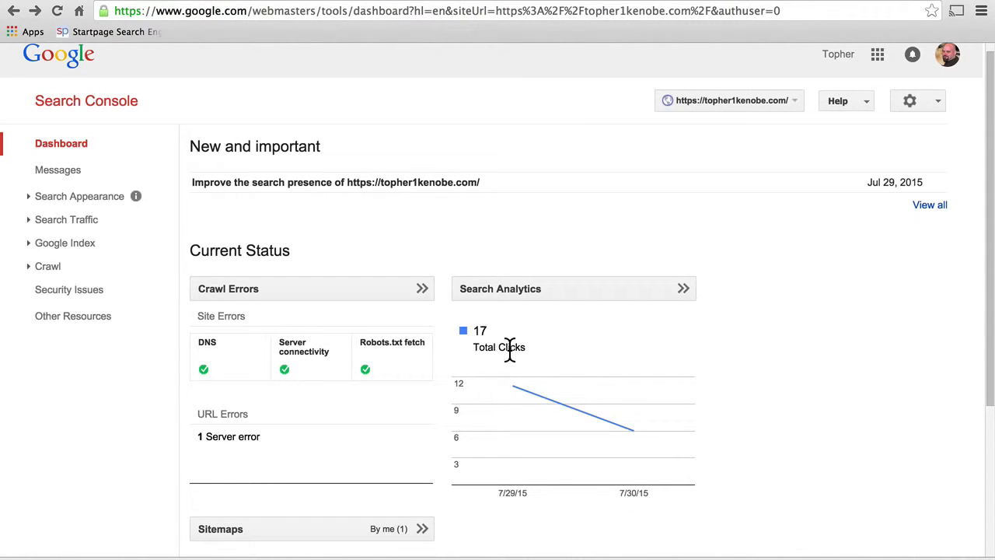
pyautogui.scroll(-5, 798, 442)
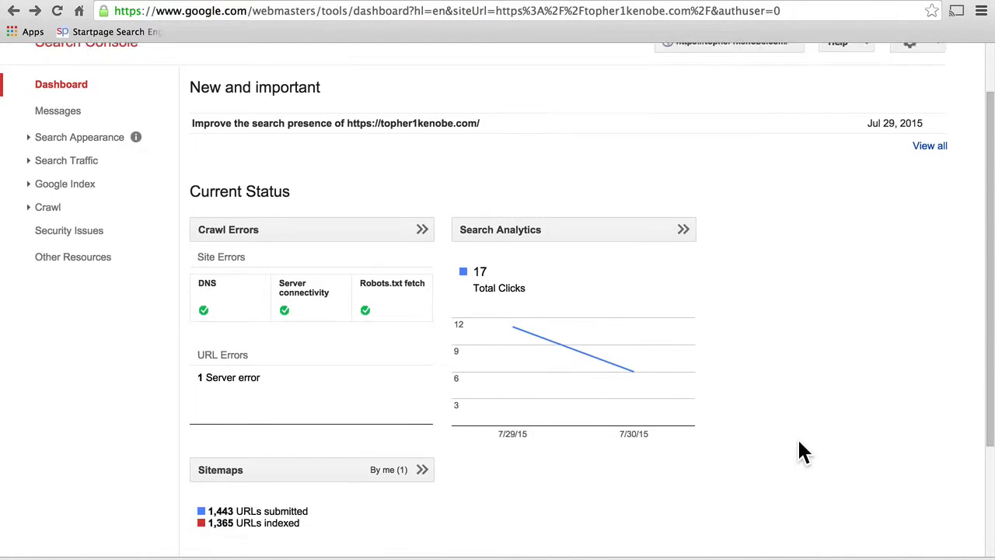
pyautogui.moveTo(266, 491)
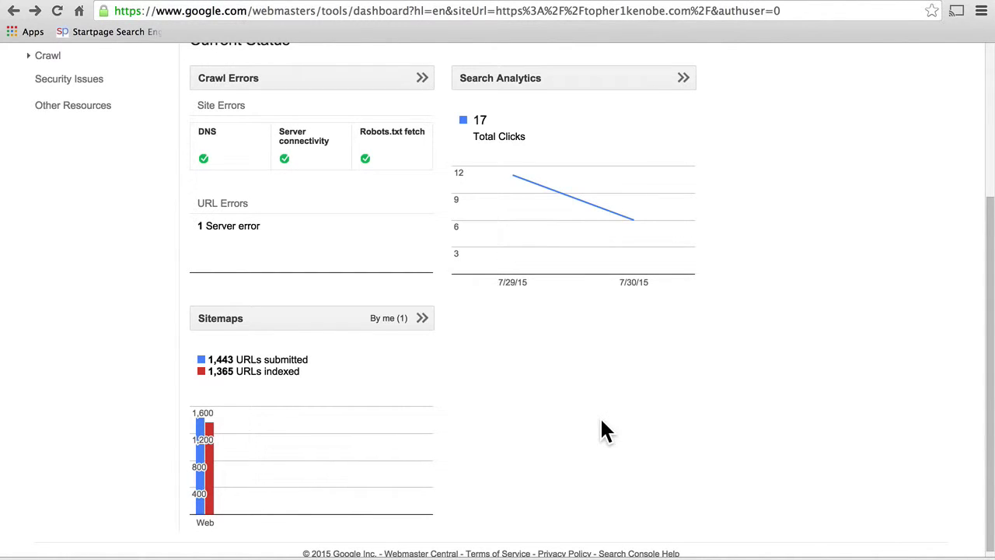
pyautogui.scroll(1, 605, 429)
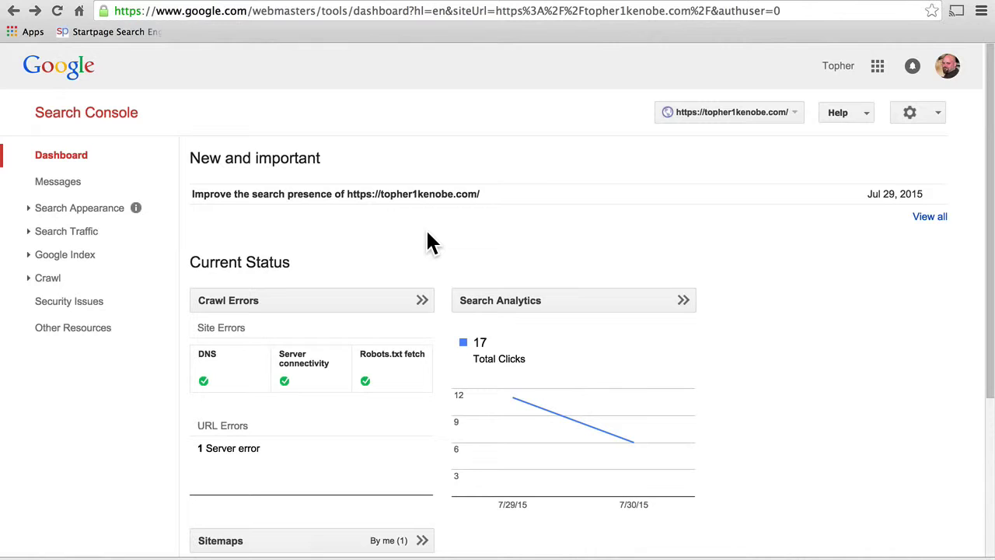
# Step: View which settings are available for the restricted-access property nomadtogether.com
pyautogui.click(930, 121)
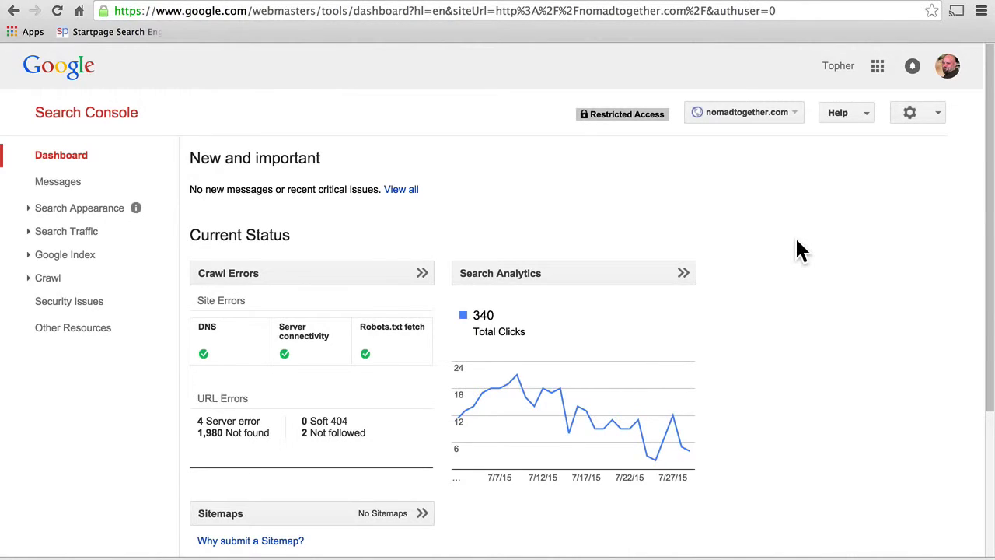
pyautogui.click(932, 114)
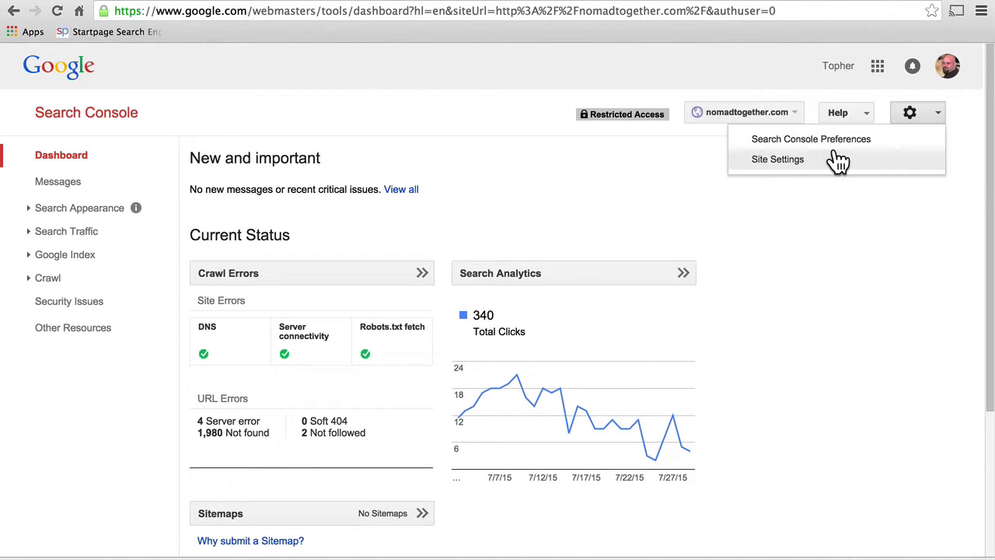
pyautogui.click(591, 81)
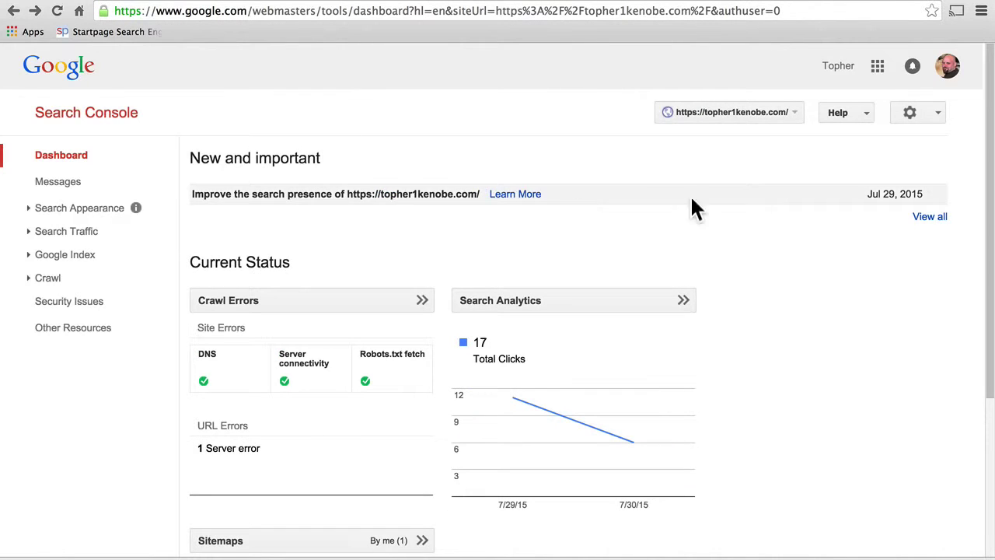
# Step: Open the Search Console Preferences and look through the message language choices and the email notification types
pyautogui.click(931, 117)
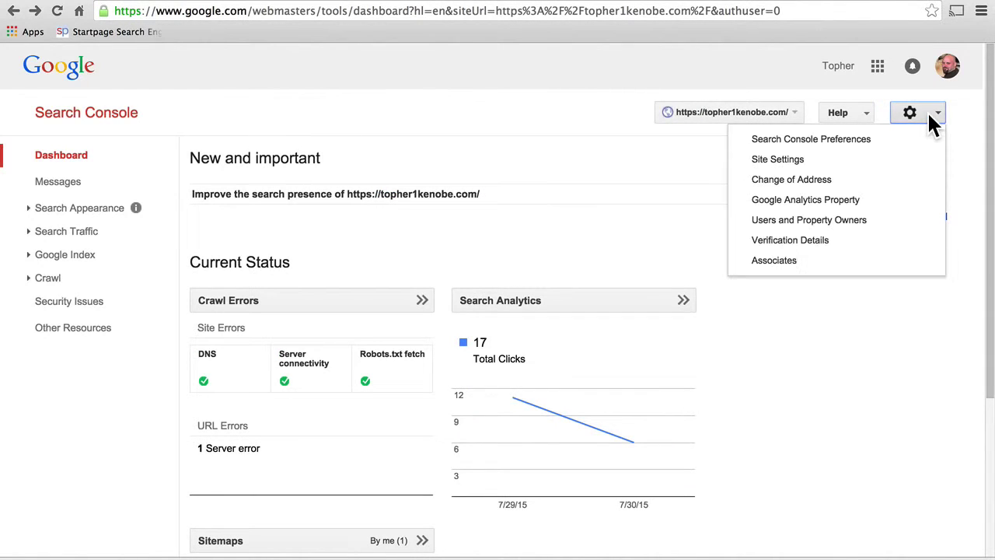
pyautogui.click(855, 139)
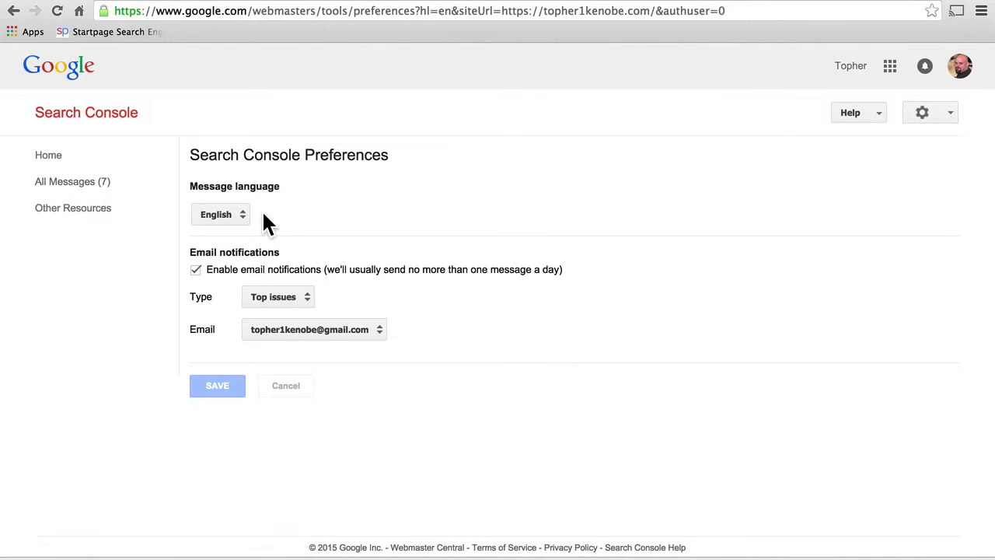
pyautogui.click(239, 214)
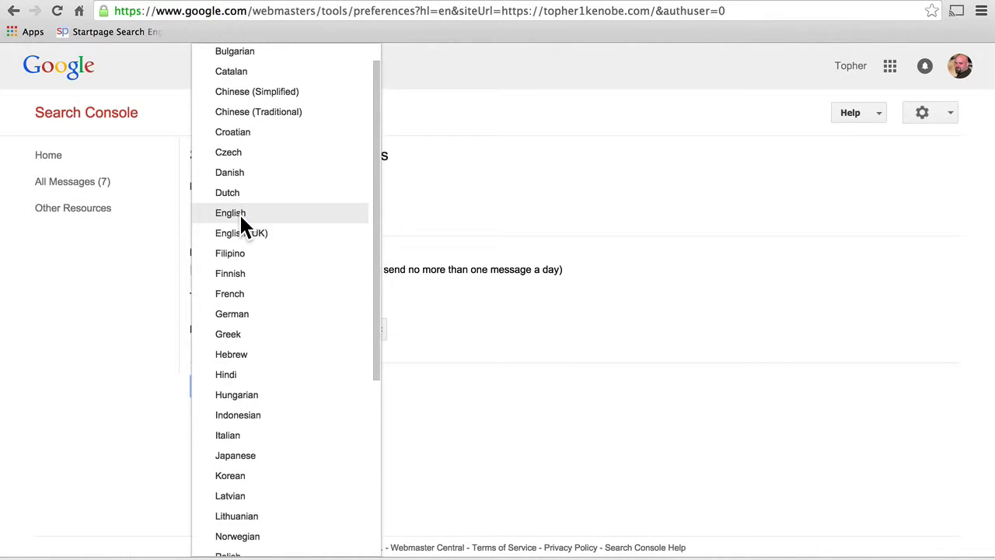
pyautogui.click(430, 201)
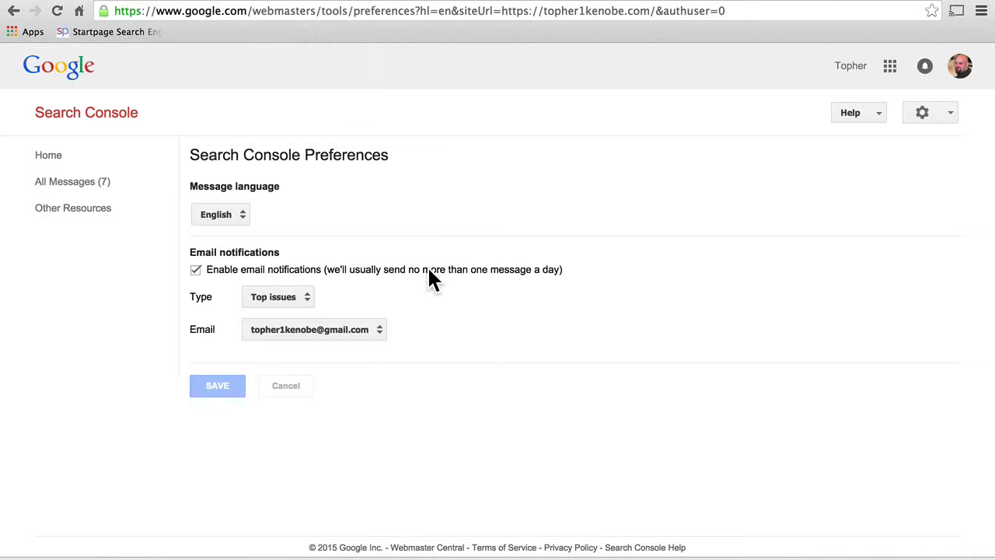
pyautogui.click(307, 296)
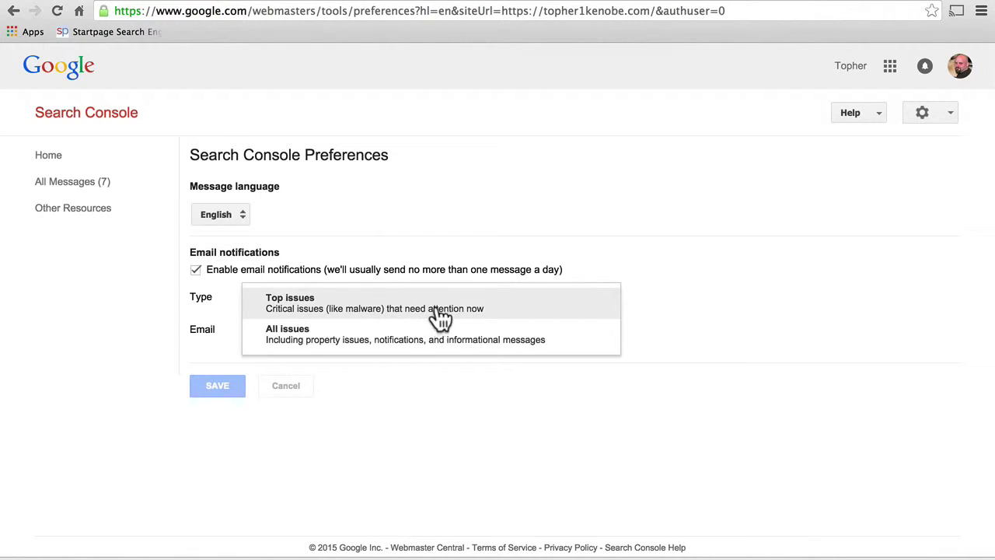
pyautogui.click(464, 235)
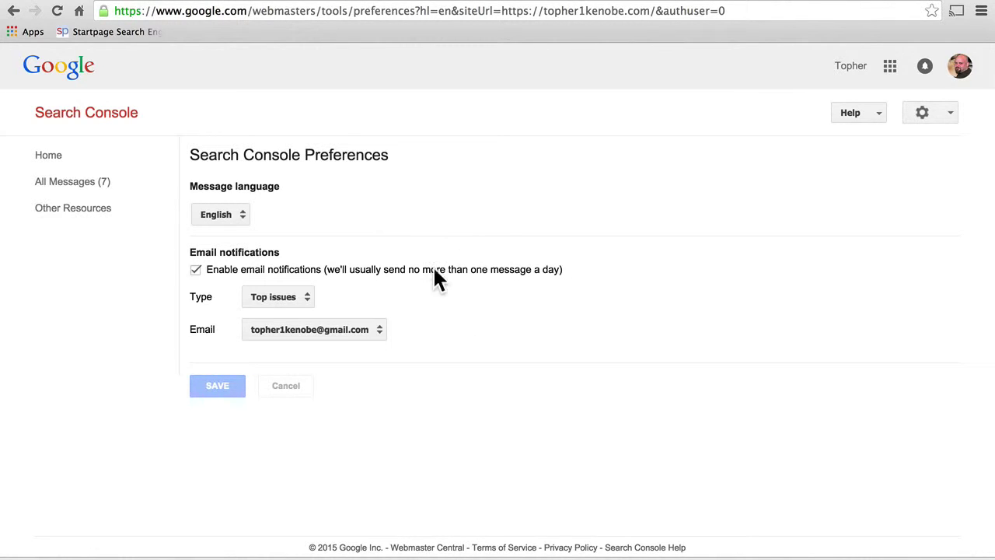
pyautogui.click(305, 297)
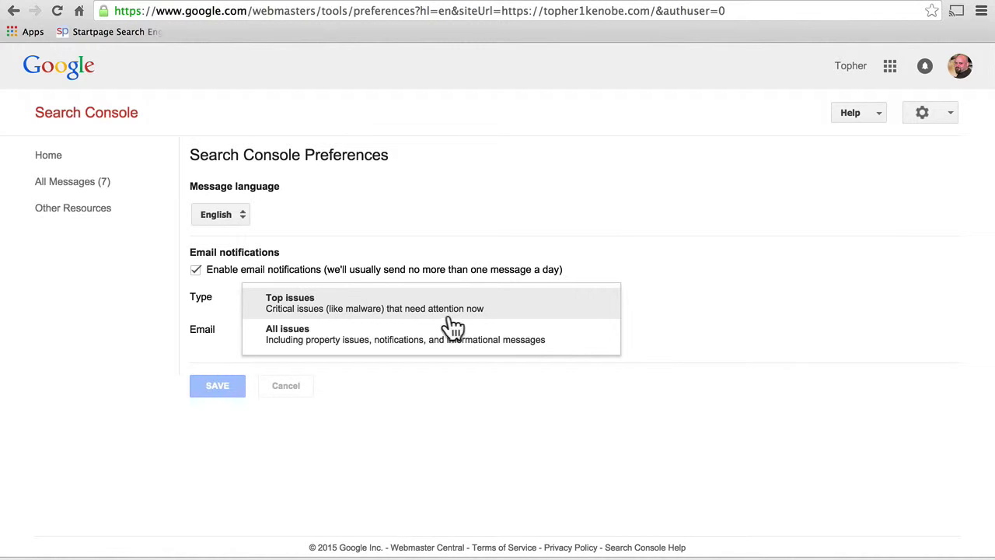
pyautogui.click(607, 304)
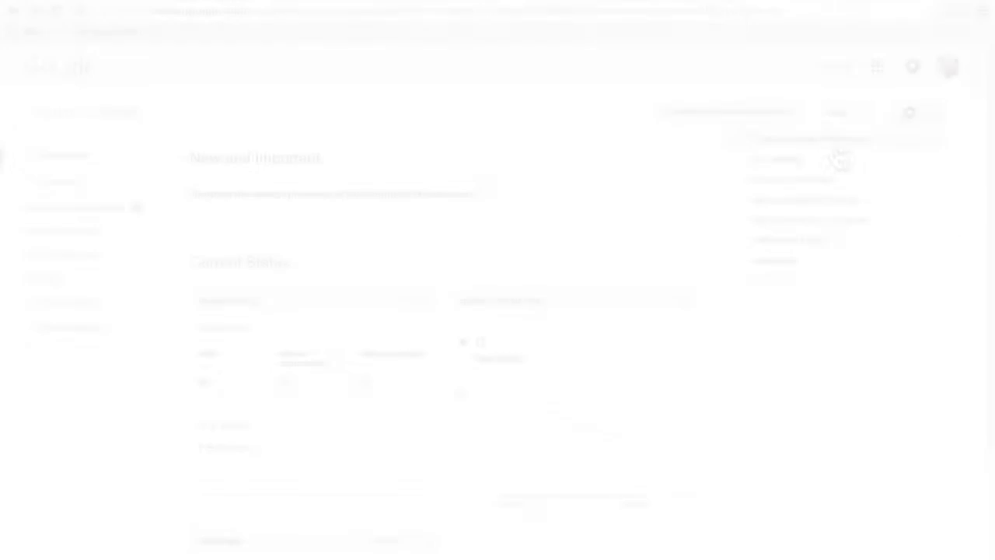
# Step: Open the Site Settings and examine the preferred domain and crawl rate options, including the limit on Google's maximum crawl rate
pyautogui.click(795, 158)
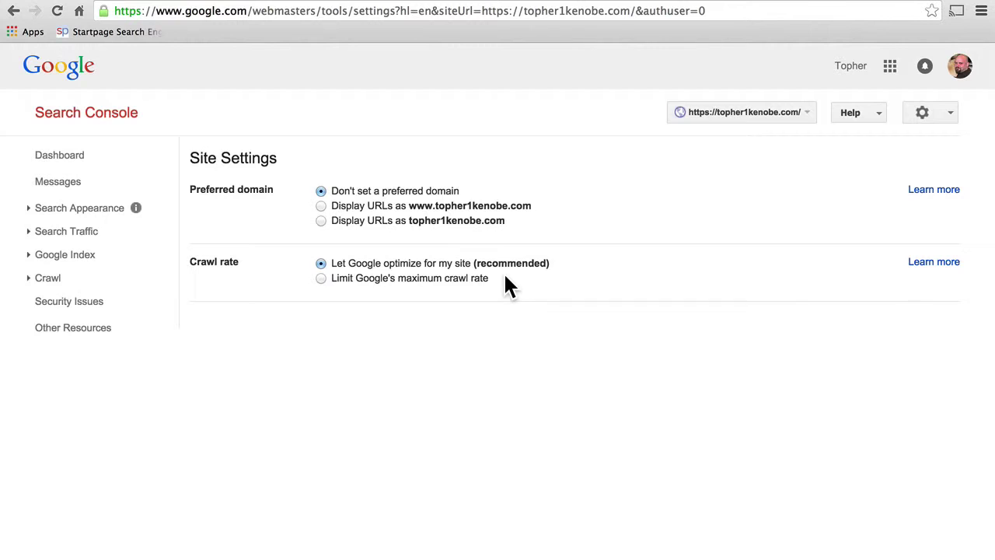
pyautogui.click(458, 280)
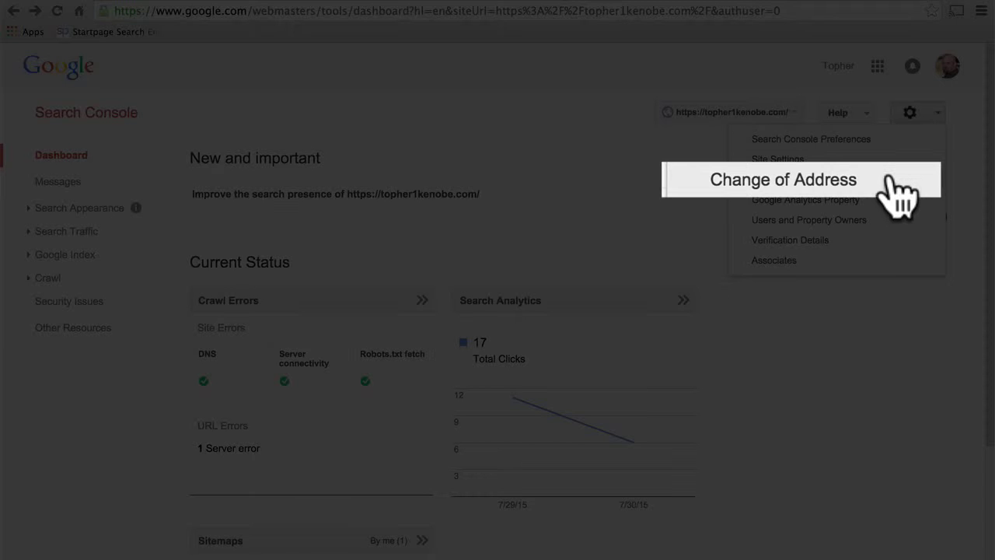
# Step: View the Change of Address procedure and its new-site choices, and follow its link for adding a site to the property list
pyautogui.click(849, 180)
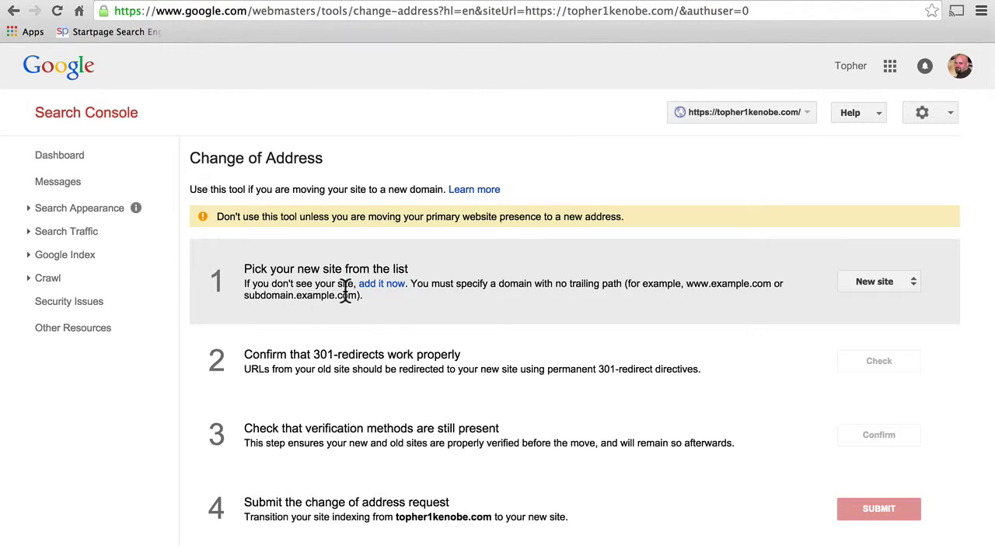
pyautogui.click(871, 281)
pyautogui.click(803, 286)
pyautogui.click(377, 286)
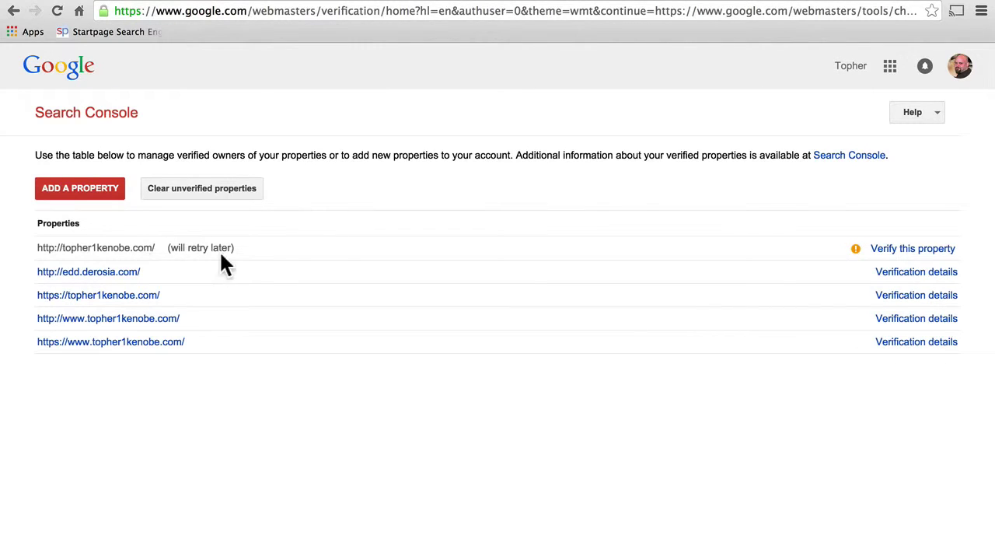
# Step: View how to verify the unverified http property, and return through the Change of Address page to the site dashboard
pyautogui.click(906, 252)
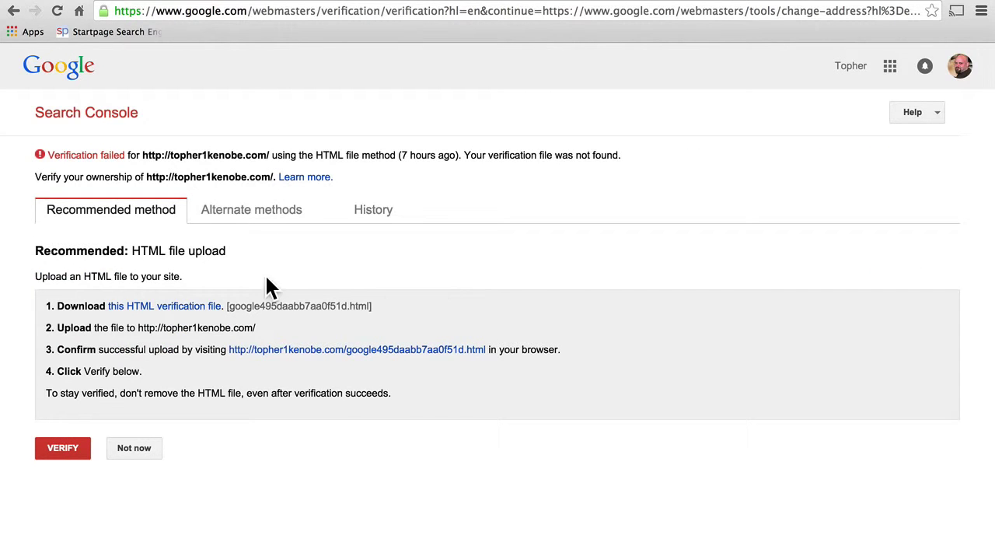
pyautogui.click(14, 12)
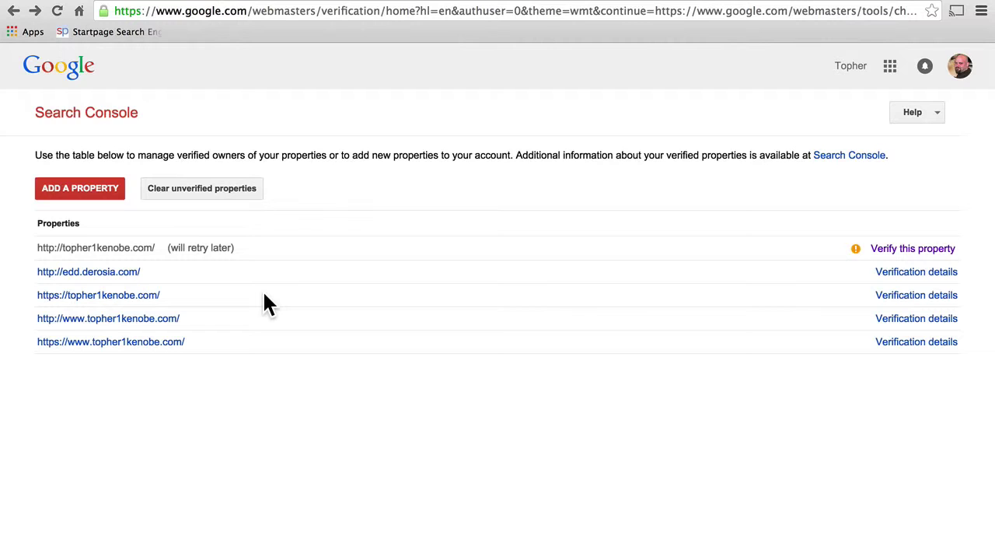
pyautogui.click(12, 12)
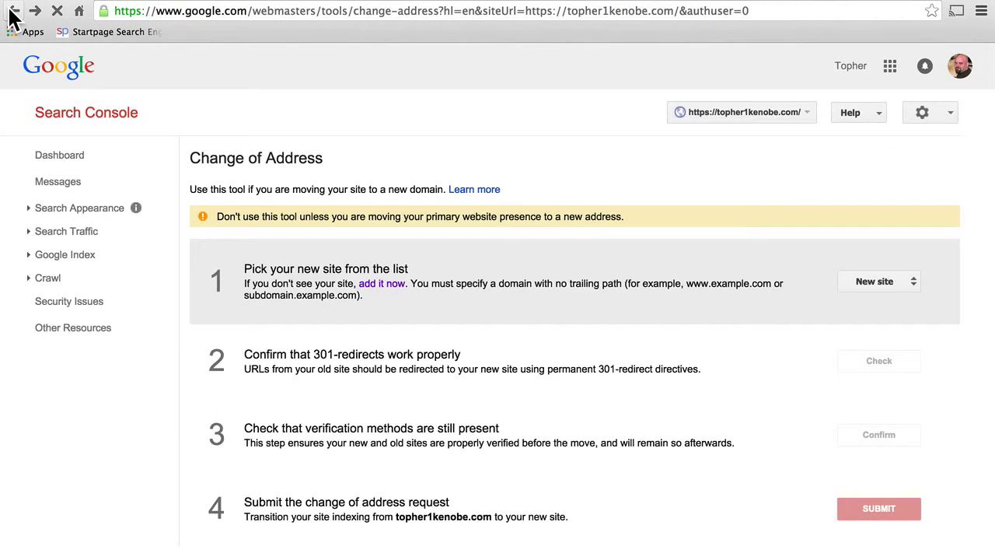
pyautogui.click(13, 13)
# Step: View the Google Analytics web properties that can be linked to the site, and return to the dashboard without linking one
pyautogui.click(929, 115)
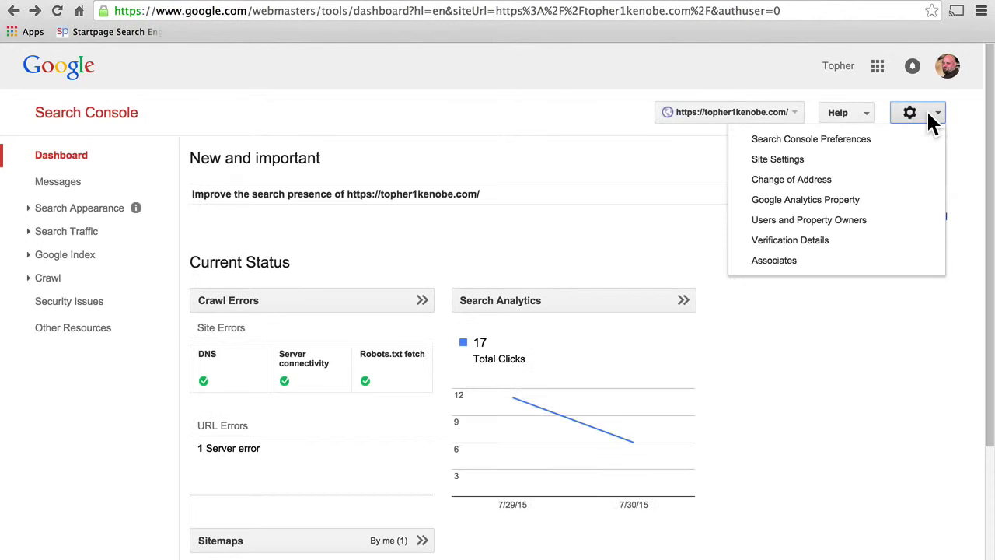
pyautogui.click(801, 181)
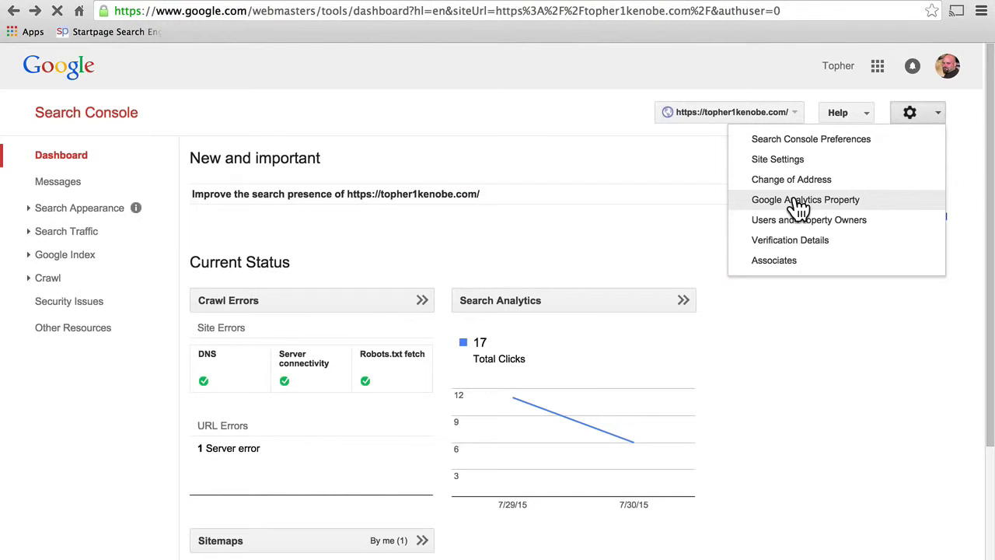
pyautogui.click(794, 195)
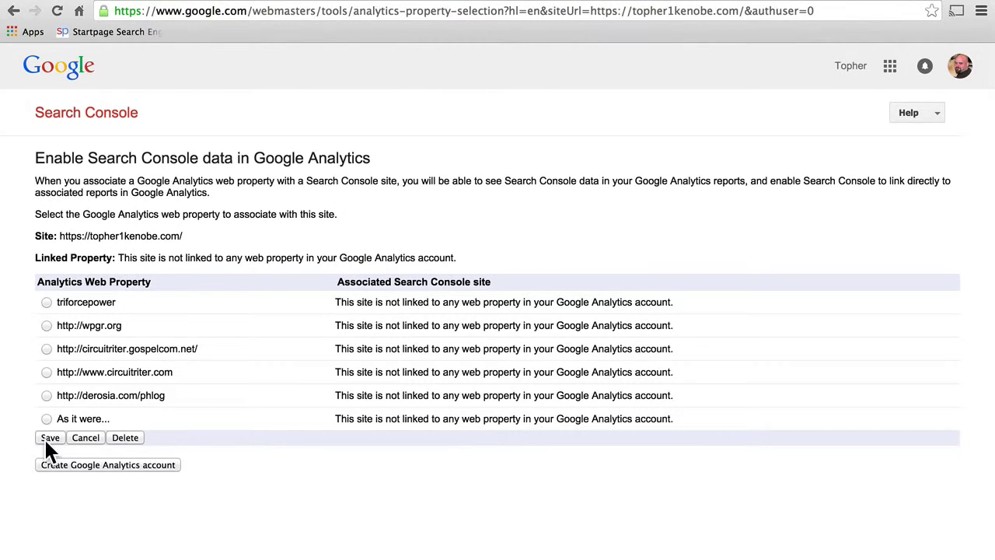
pyautogui.click(13, 12)
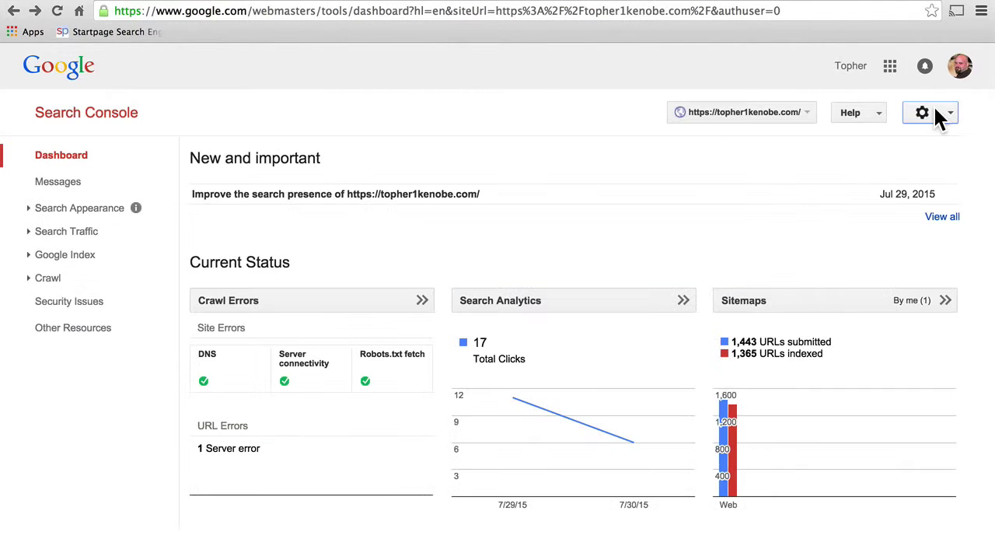
# Step: Open Users and Property Owners, check the permission levels available for a new user, and cancel without adding anyone
pyautogui.click(937, 111)
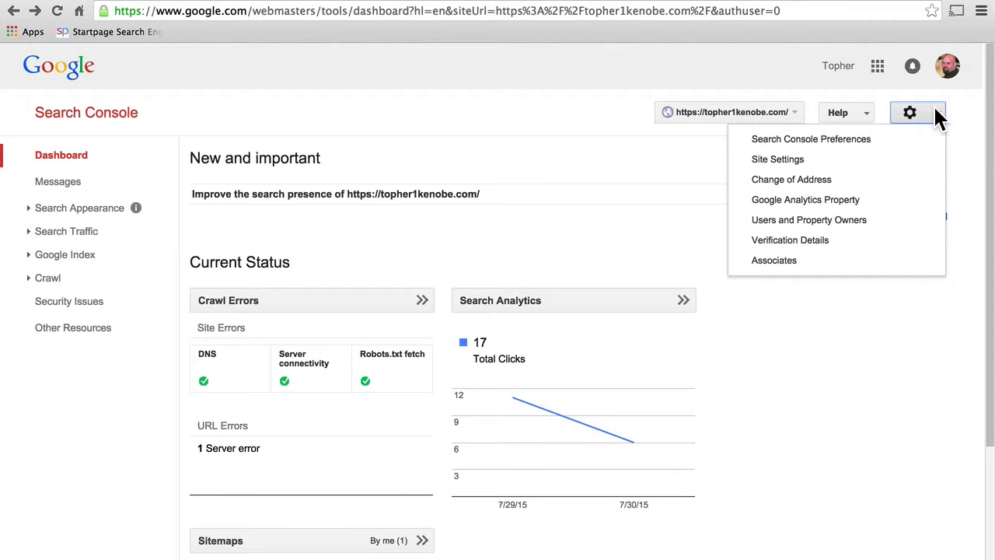
pyautogui.click(839, 220)
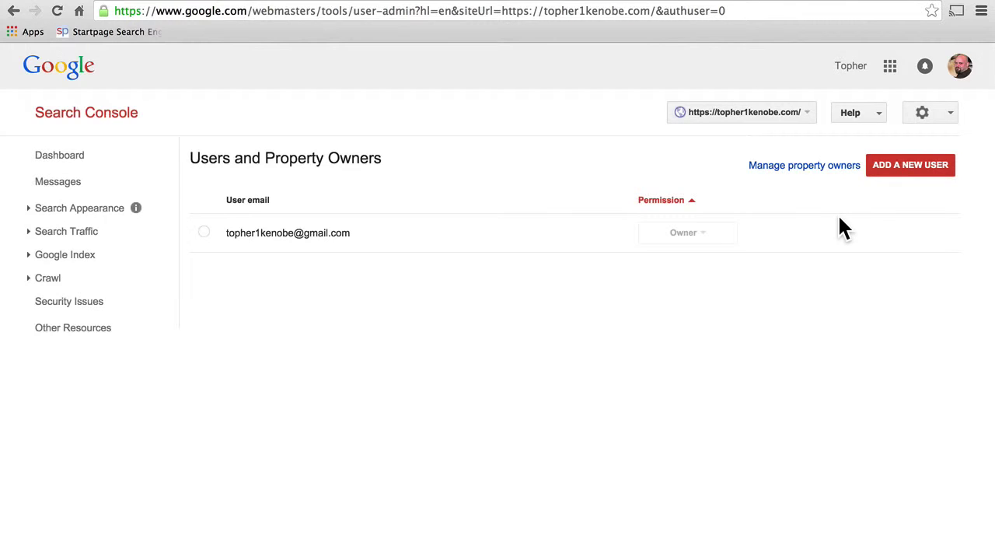
pyautogui.moveTo(688, 237)
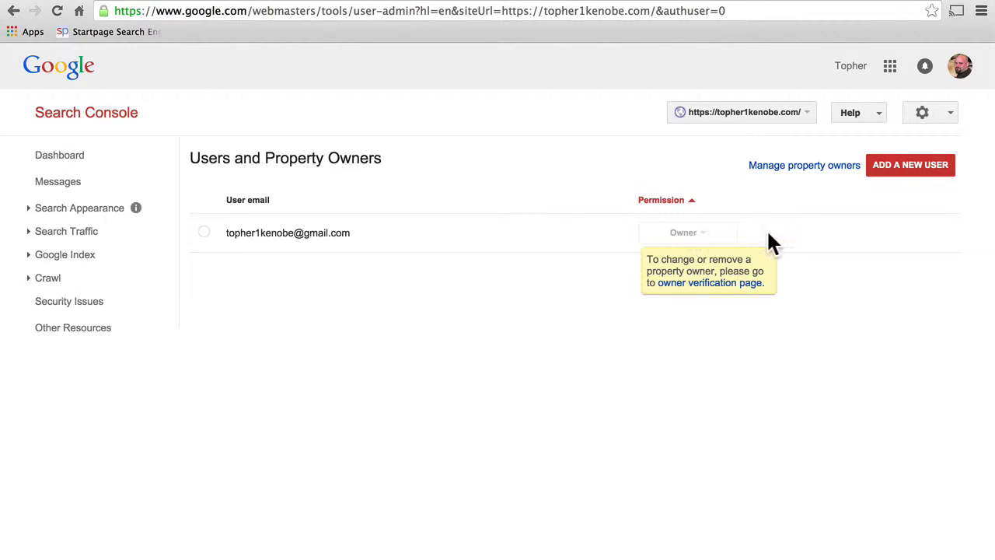
pyautogui.click(909, 171)
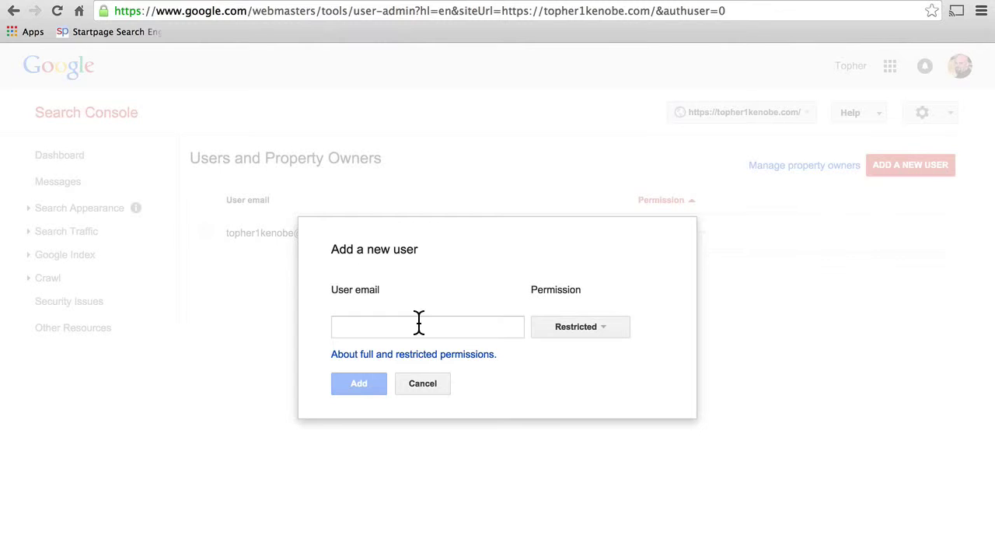
pyautogui.click(598, 328)
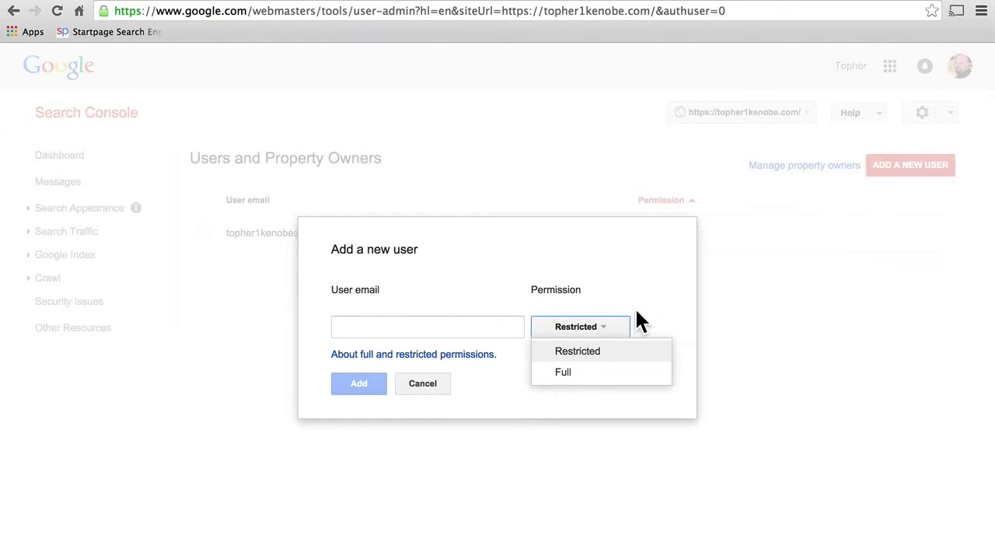
pyautogui.click(439, 381)
# Step: Open property owner management, view the form for adding an owner, and dismiss it without entering an address
pyautogui.click(791, 173)
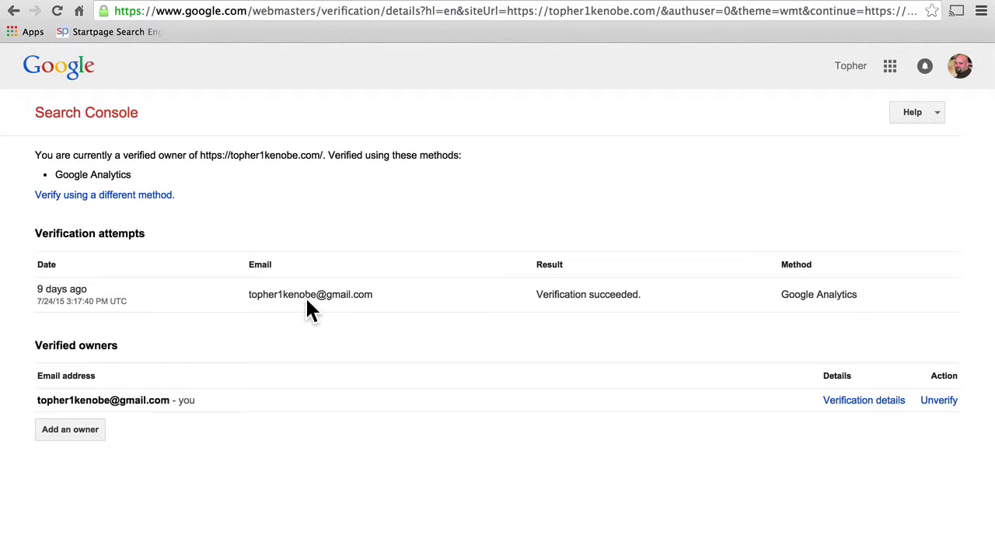
pyautogui.click(84, 438)
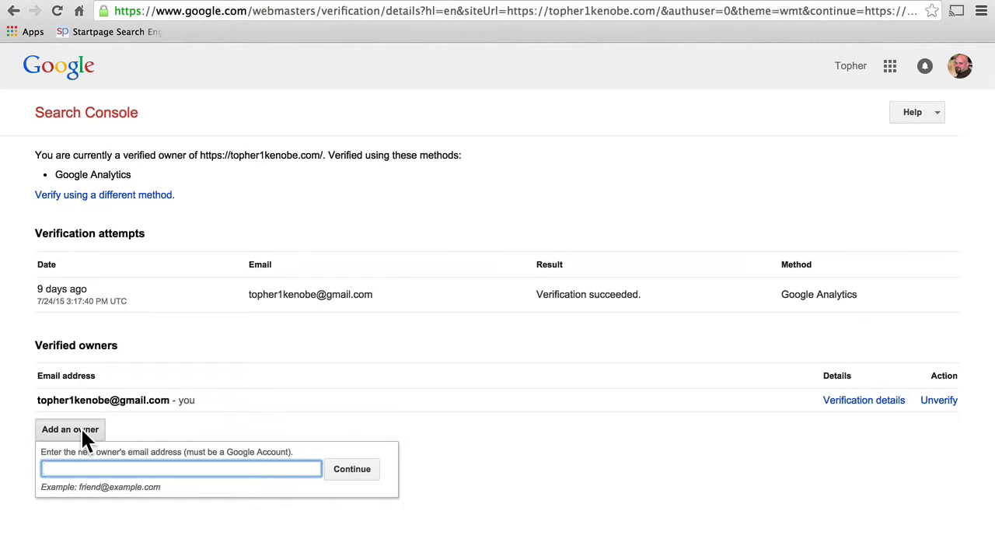
pyautogui.click(344, 396)
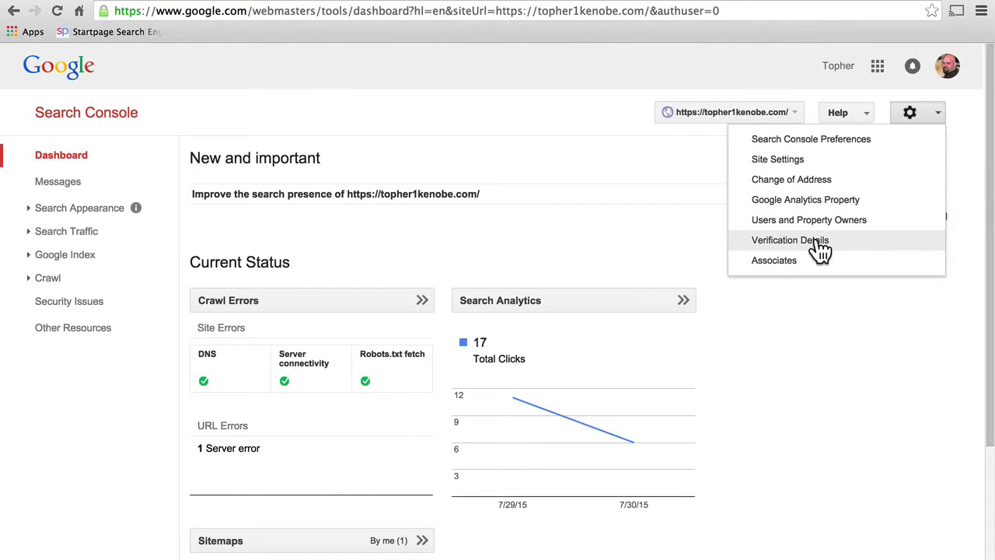
# Step: Open the site's Verification Details, view the method by which the listed owner is verified, and close the details
pyautogui.click(818, 240)
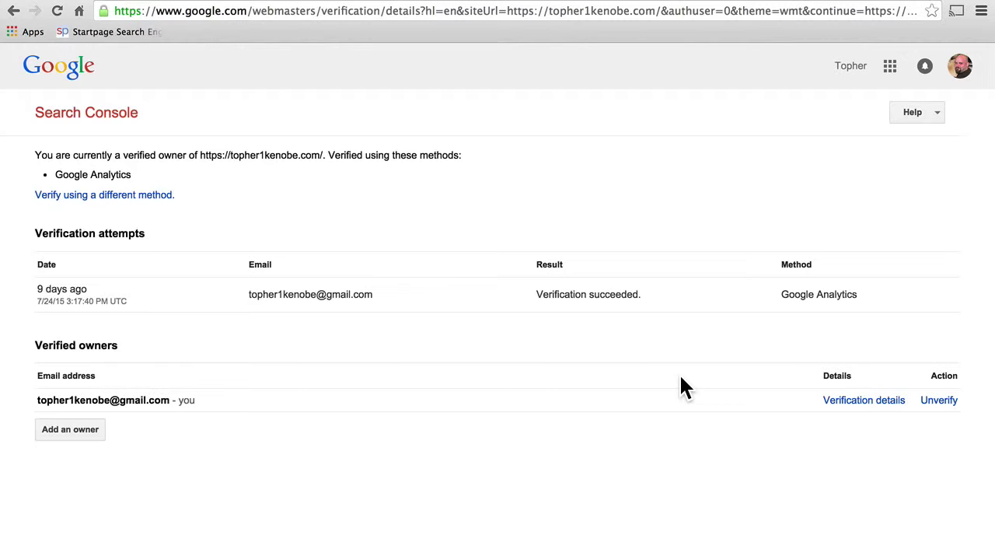
pyautogui.click(840, 401)
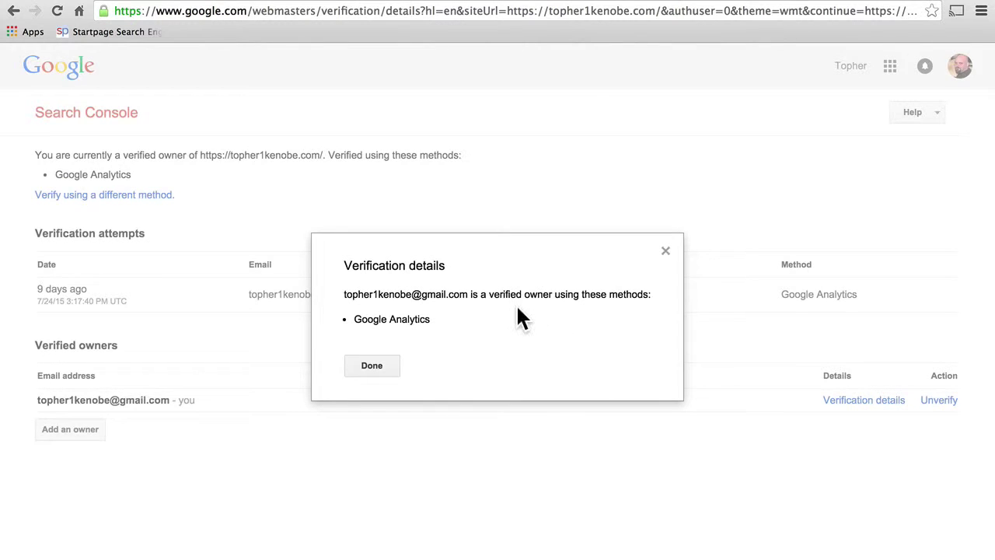
pyautogui.click(372, 367)
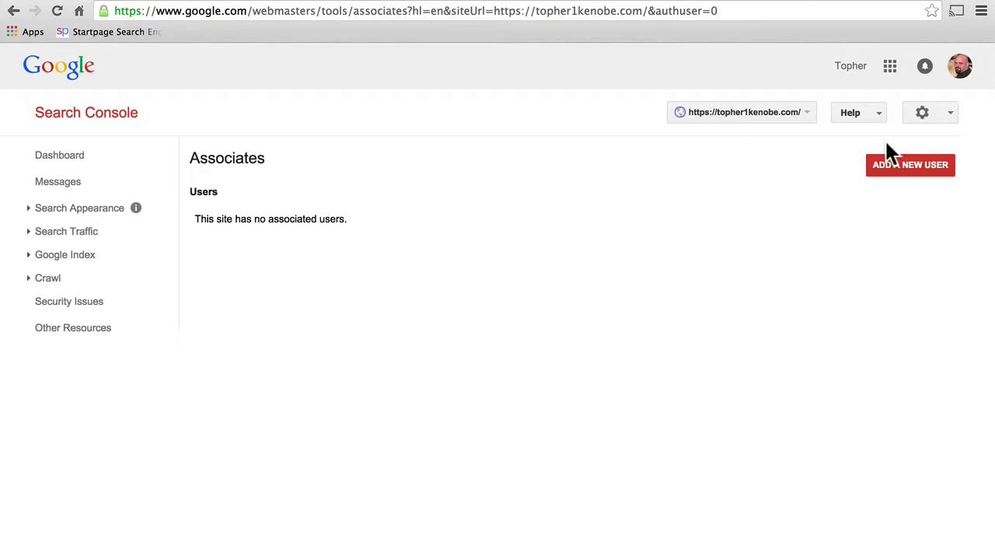
# Step: View the form for adding an associated user with its Chrome Web Store option, cancel it, and return to the dashboard
pyautogui.click(899, 171)
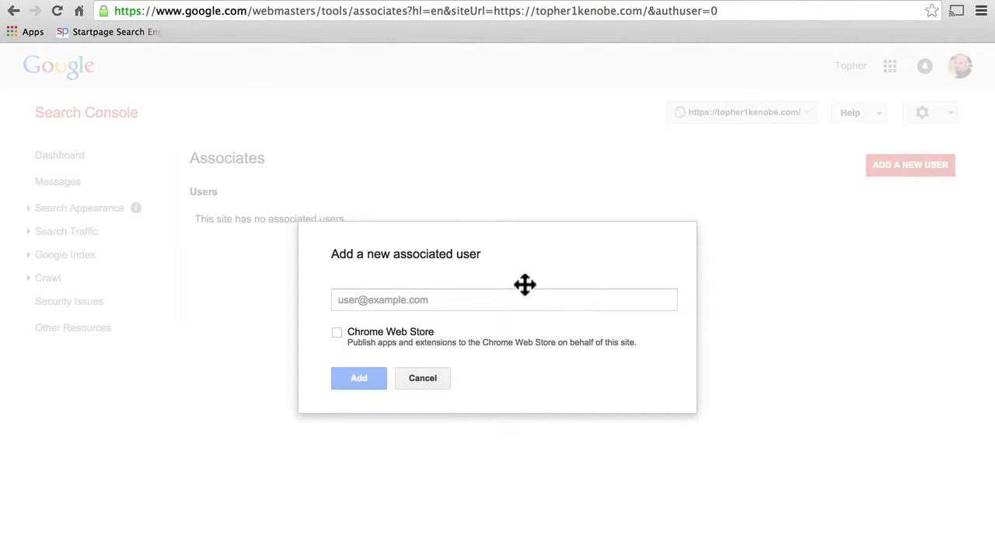
pyautogui.click(431, 384)
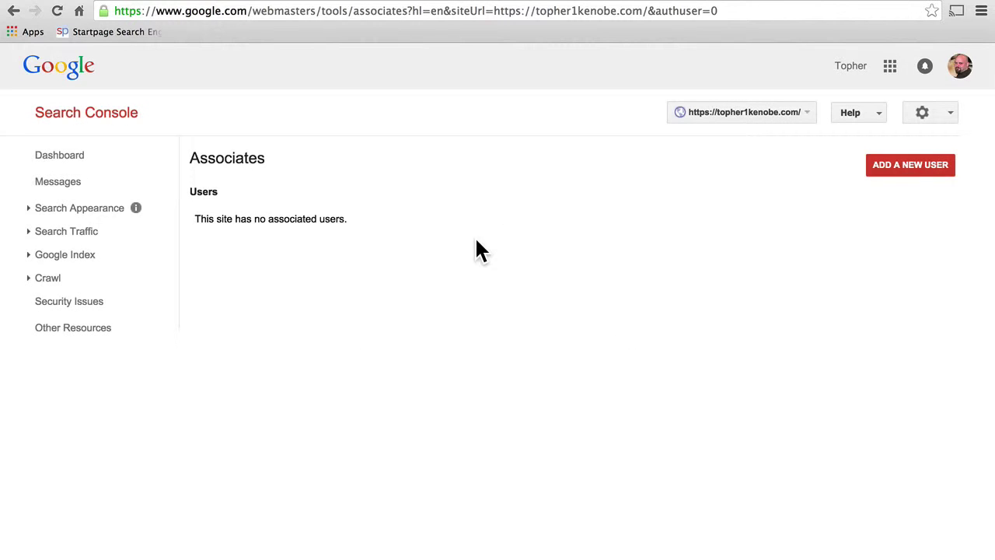
pyautogui.click(14, 11)
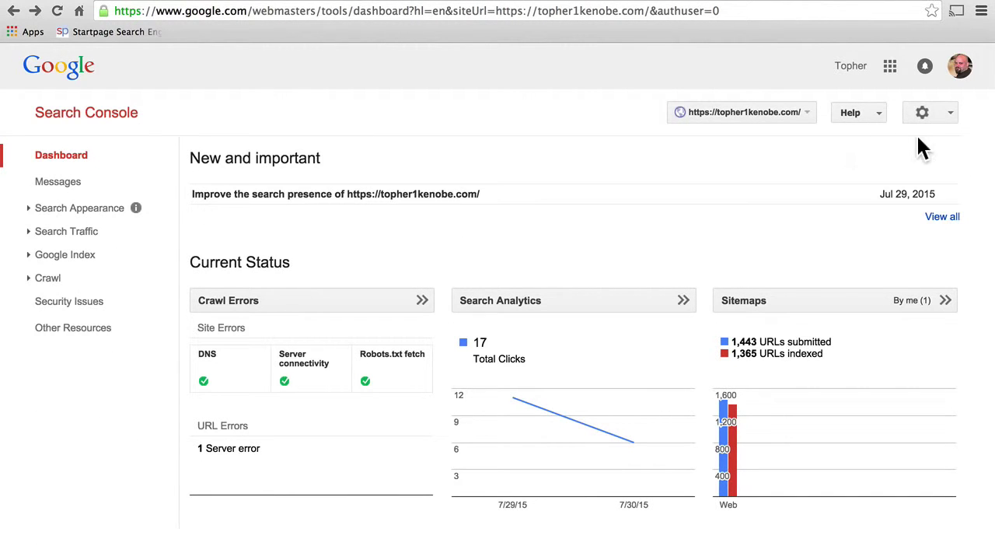
# Step: Open Search Console Help from the dashboard, look over its popular articles and support links, and close it
pyautogui.click(882, 116)
pyautogui.click(756, 187)
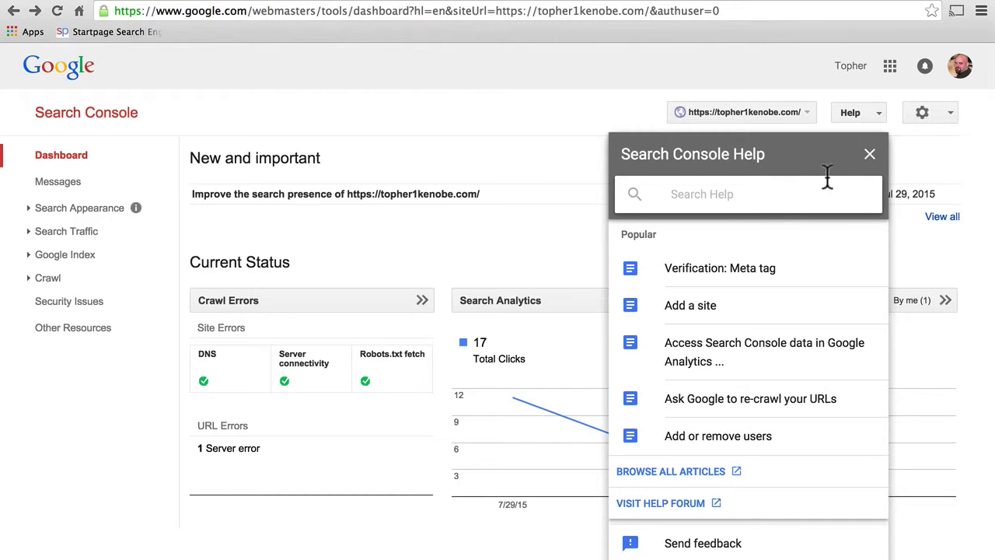
pyautogui.click(870, 156)
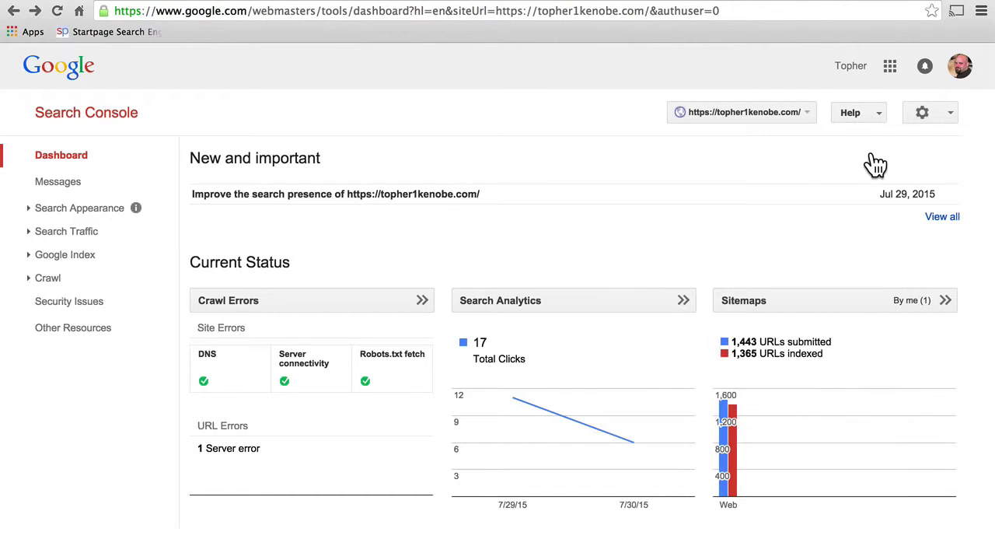
# Step: Look over the list of properties available to switch to, and view and close the Search Appearance Overview
pyautogui.click(809, 128)
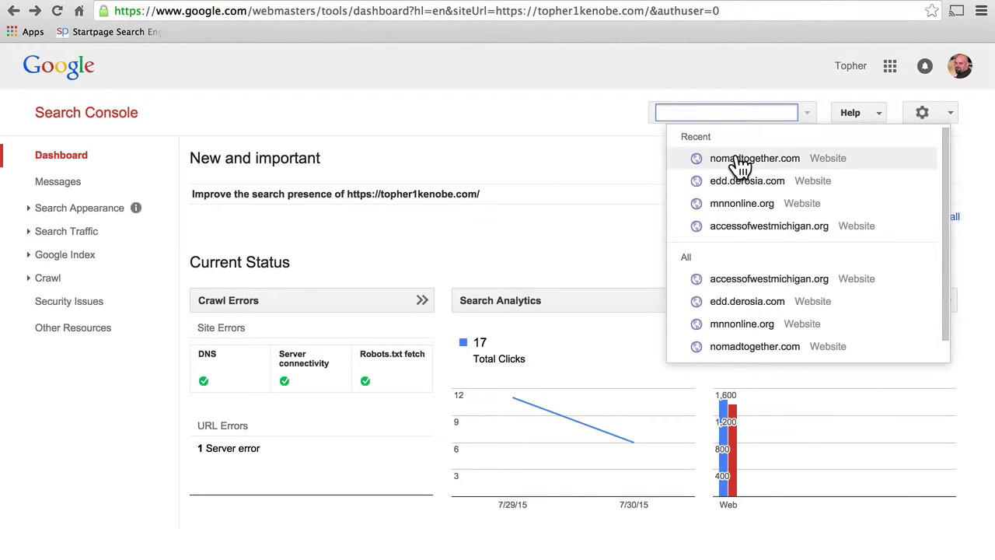
pyautogui.click(742, 92)
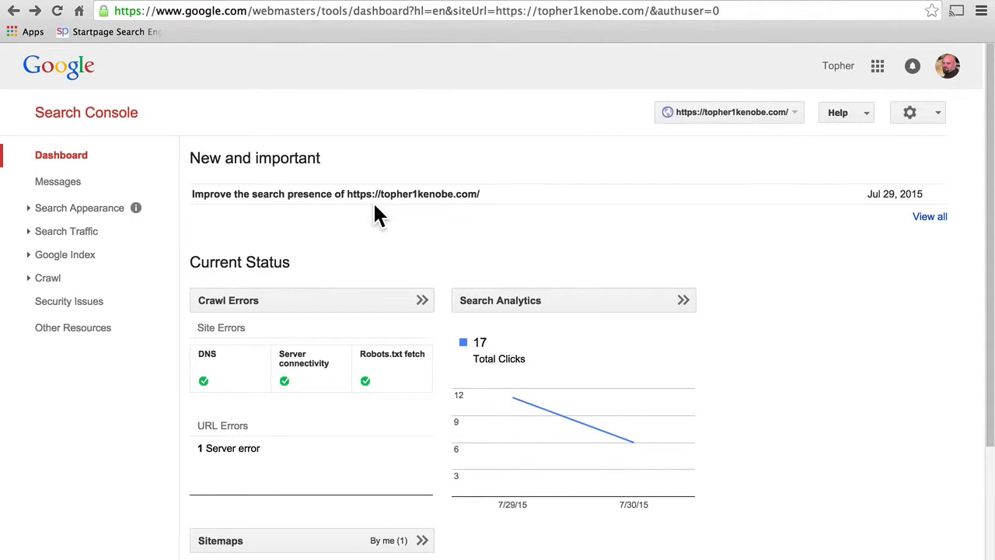
pyautogui.click(137, 210)
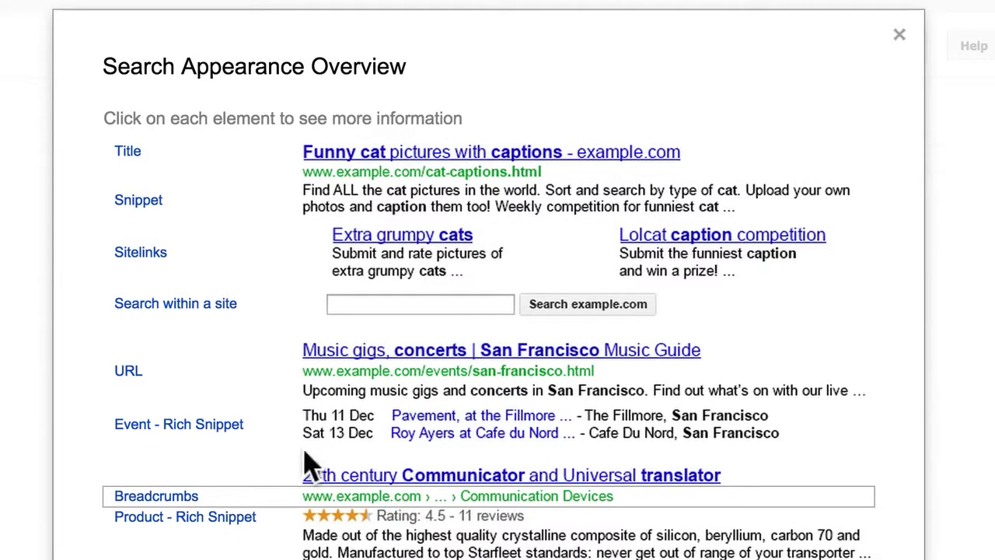
pyautogui.click(899, 34)
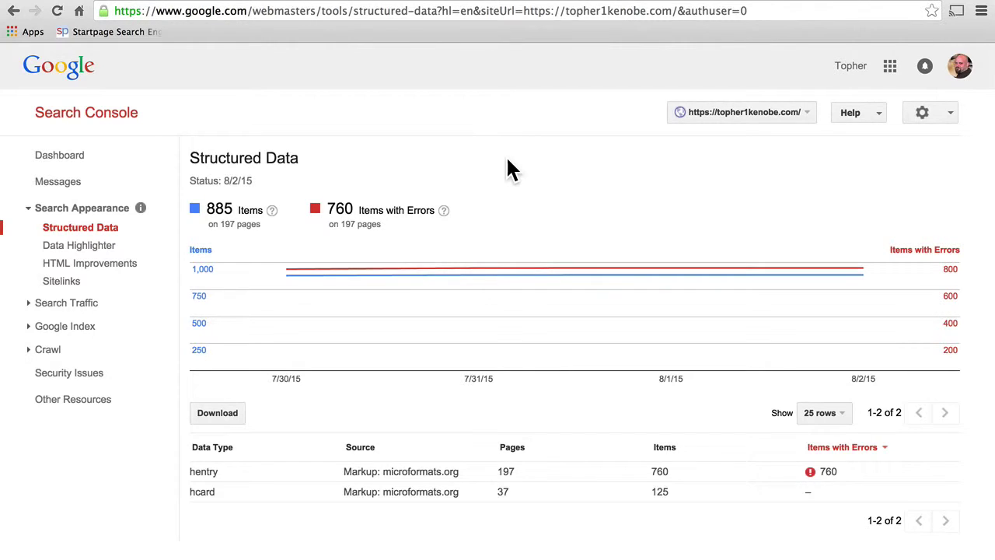
# Step: Switch to the Google Developers guide on providing structured data and examine its HTML, microformats, PageMaps and meta tag sections
pyautogui.click(244, 3)
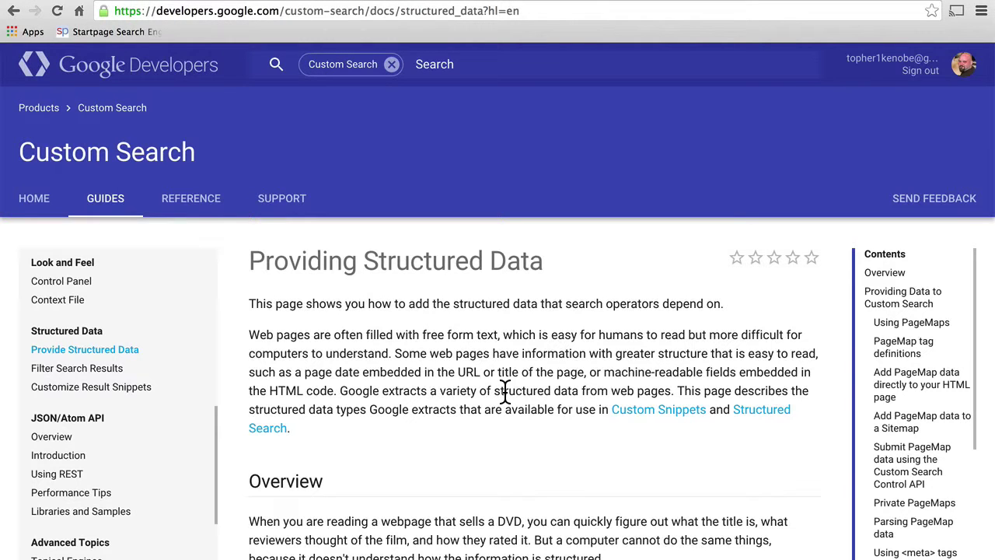
pyautogui.scroll(-10, 506, 390)
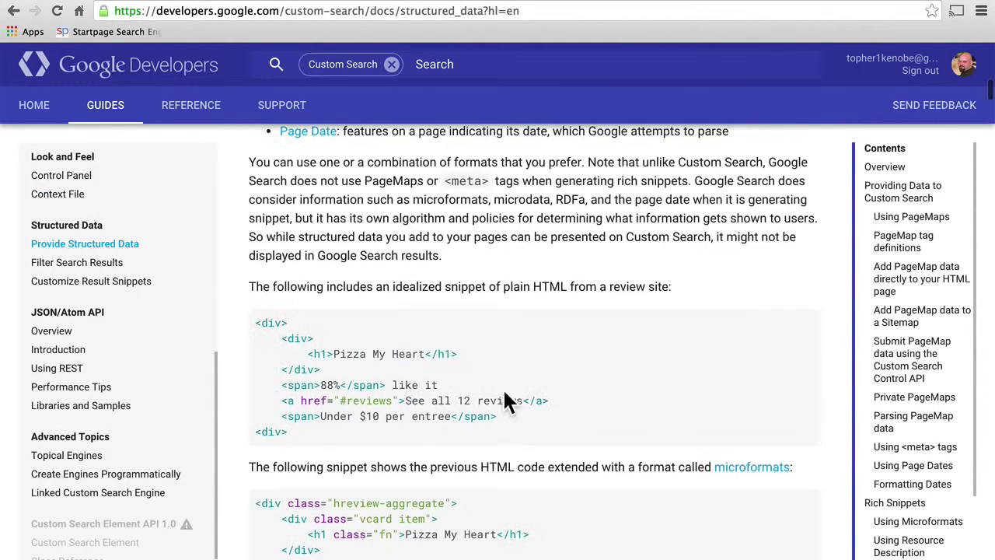
pyautogui.scroll(-1, 505, 390)
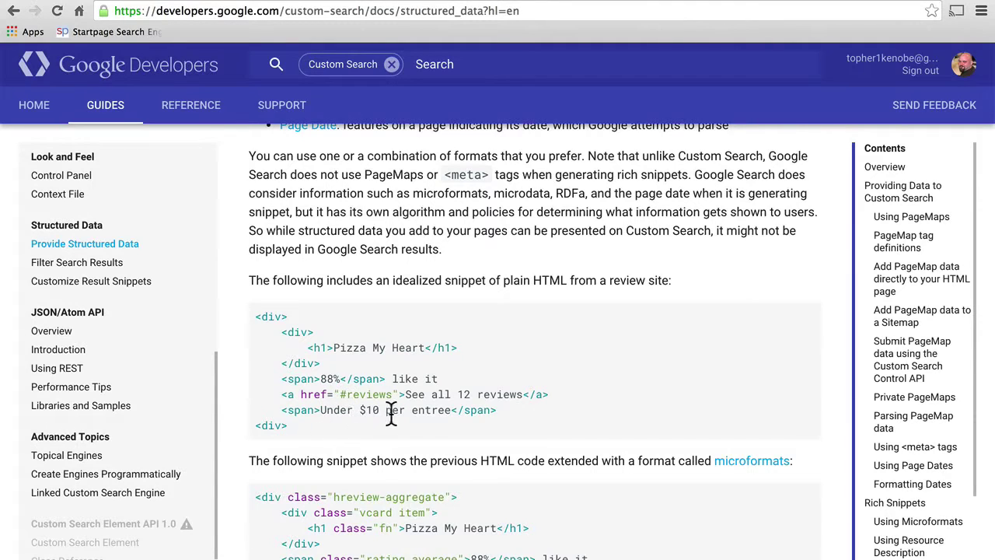
pyautogui.scroll(-3, 451, 403)
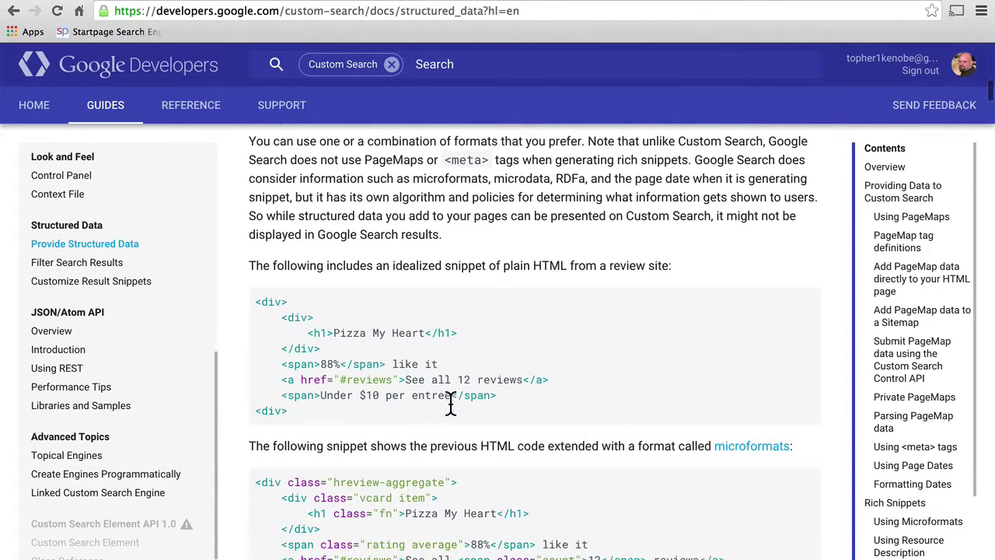
pyautogui.scroll(-1, 451, 401)
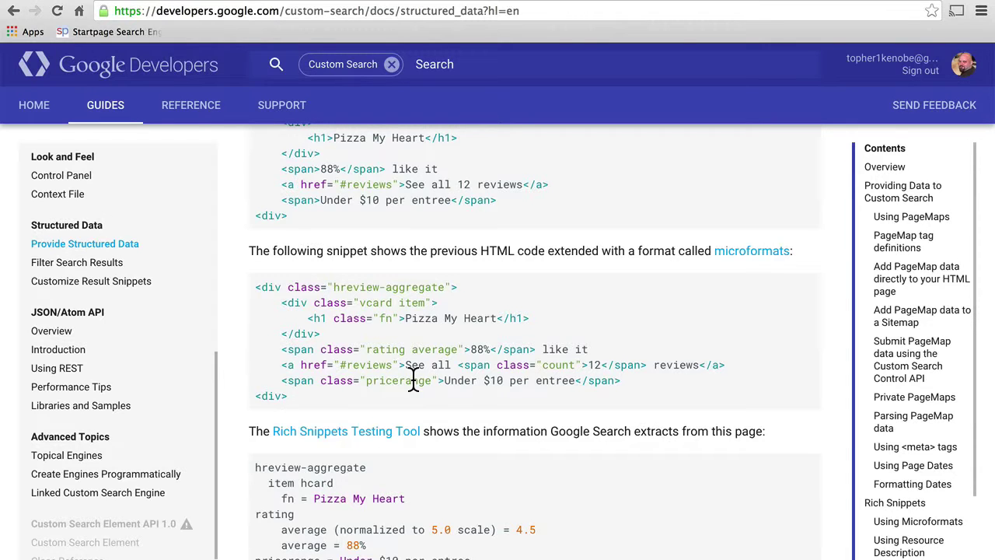
pyautogui.scroll(-5, 413, 379)
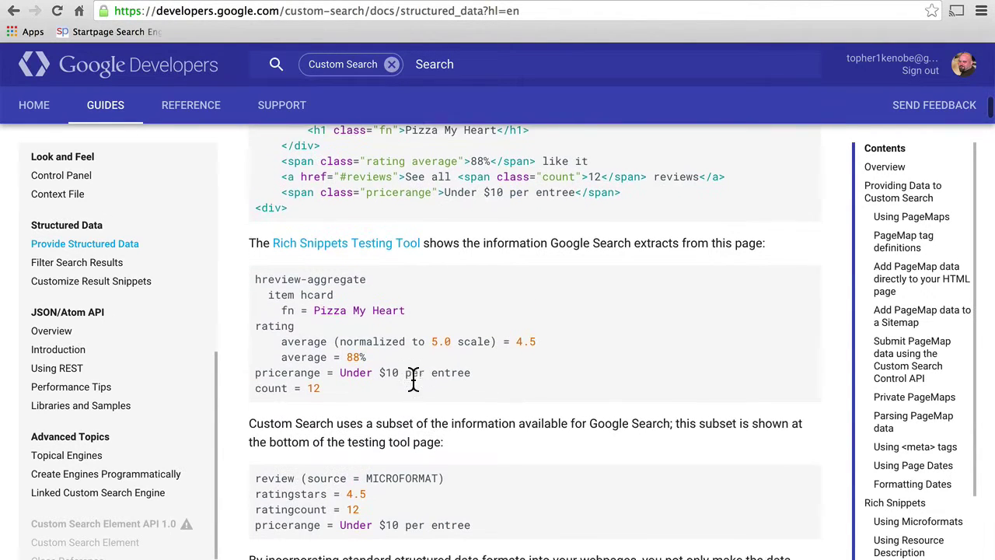
pyautogui.scroll(-9, 413, 387)
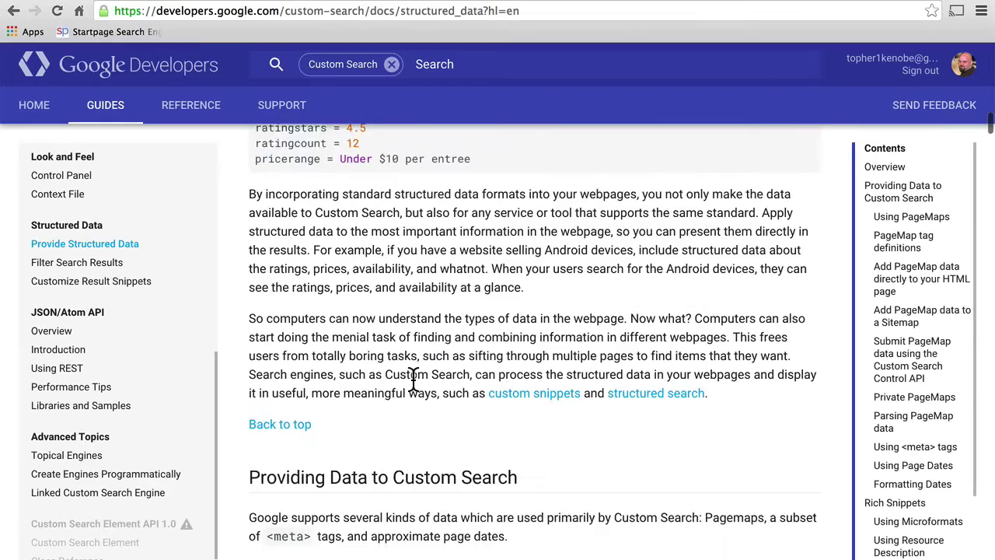
pyautogui.scroll(-6, 413, 381)
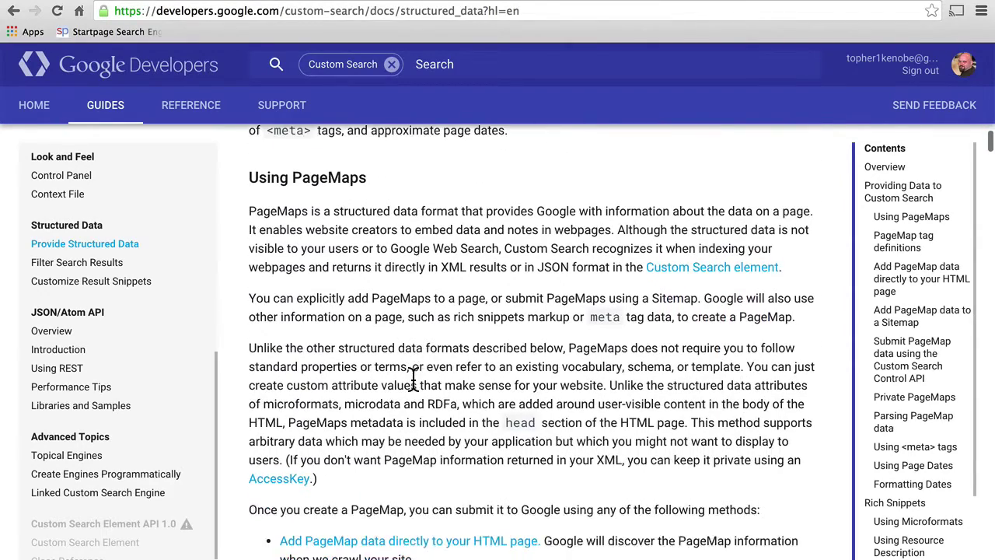
pyautogui.scroll(-15, 413, 386)
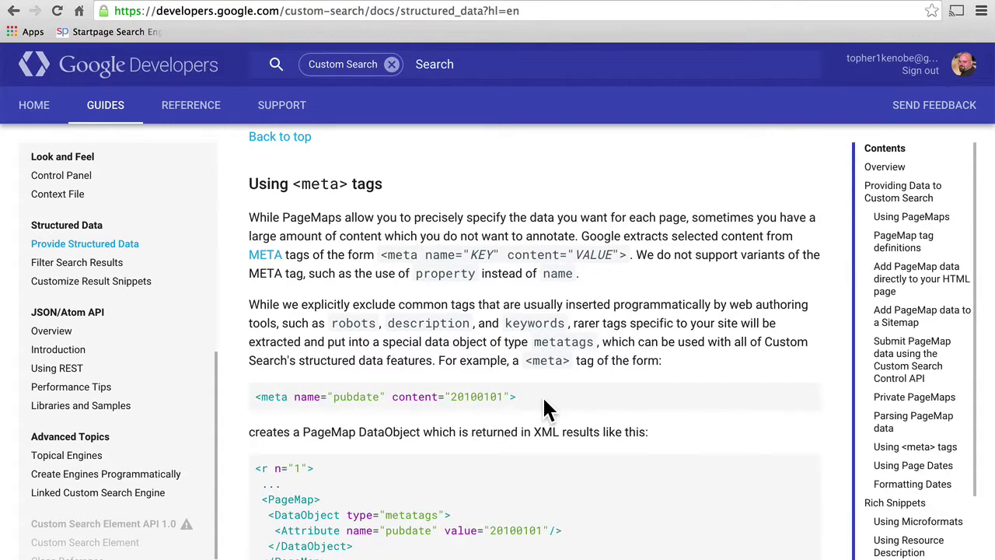
pyautogui.scroll(-5, 545, 401)
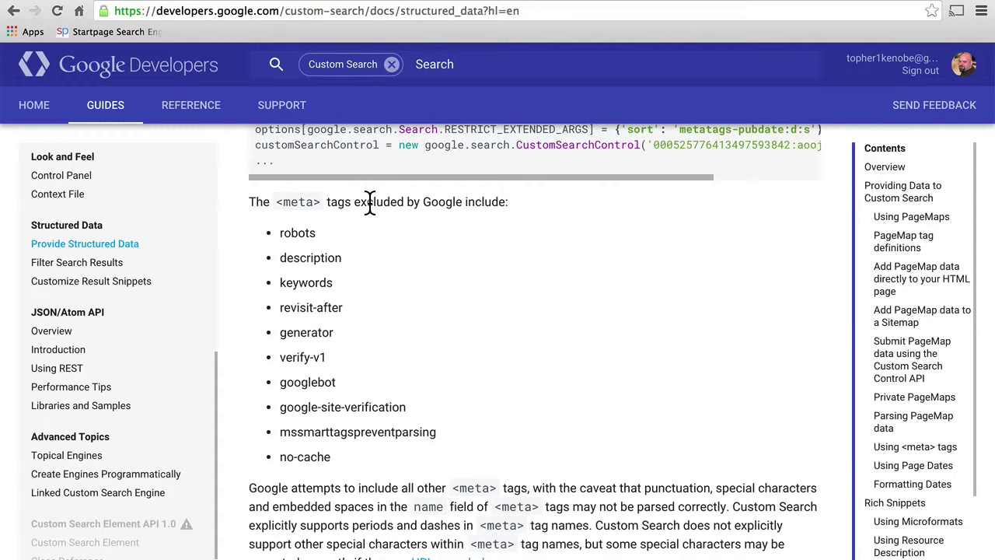
pyautogui.scroll(-5, 433, 346)
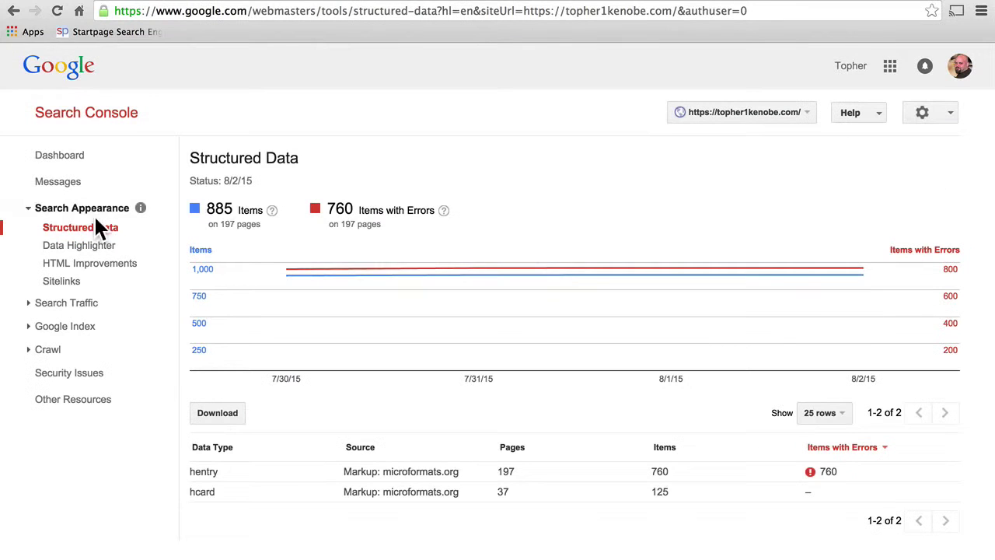
# Step: View the Search Appearance Overview in Search Console again, and compare it with the guide's Rich Snippets and Using Microformats sections
pyautogui.click(141, 208)
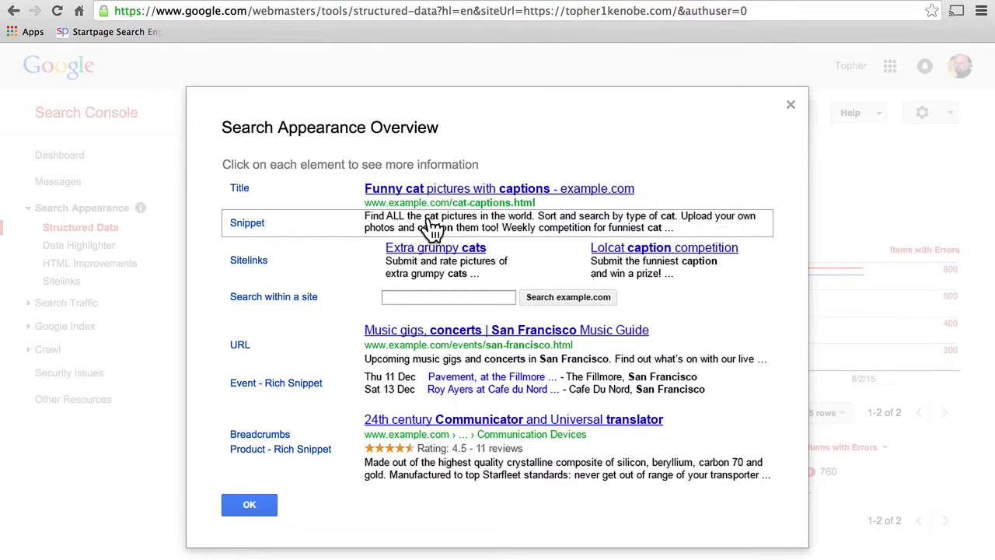
pyautogui.click(250, 3)
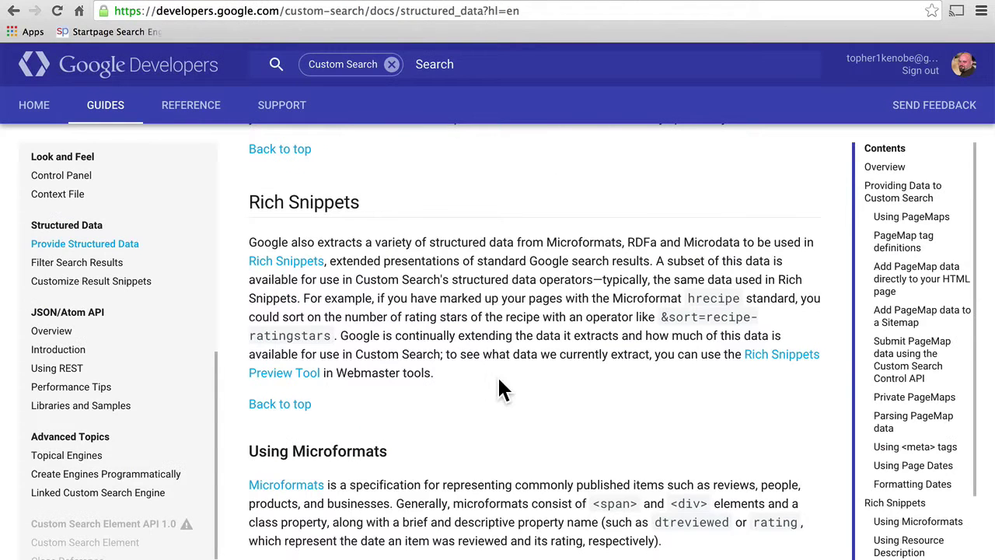
pyautogui.scroll(-8, 499, 381)
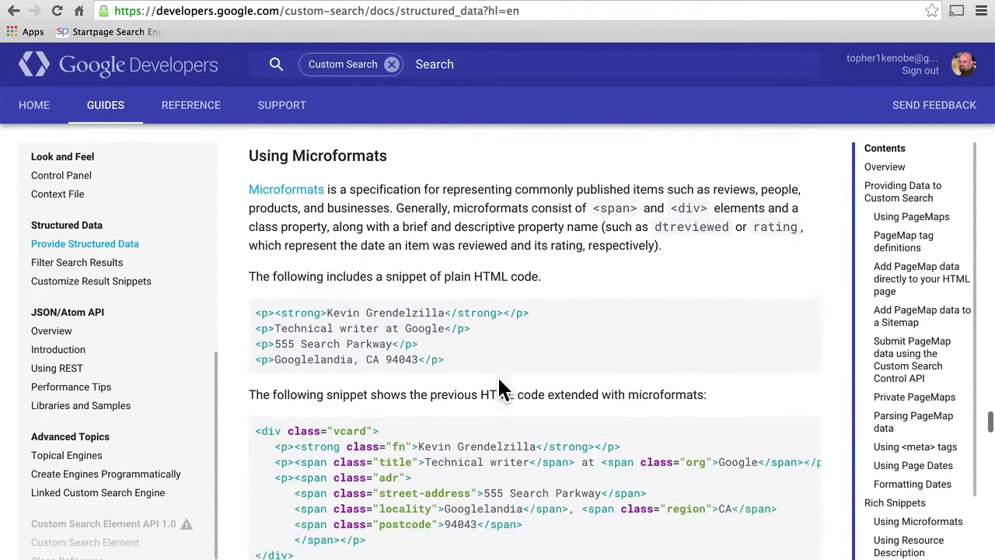
pyautogui.scroll(-5, 591, 377)
pyautogui.scroll(-8, 595, 379)
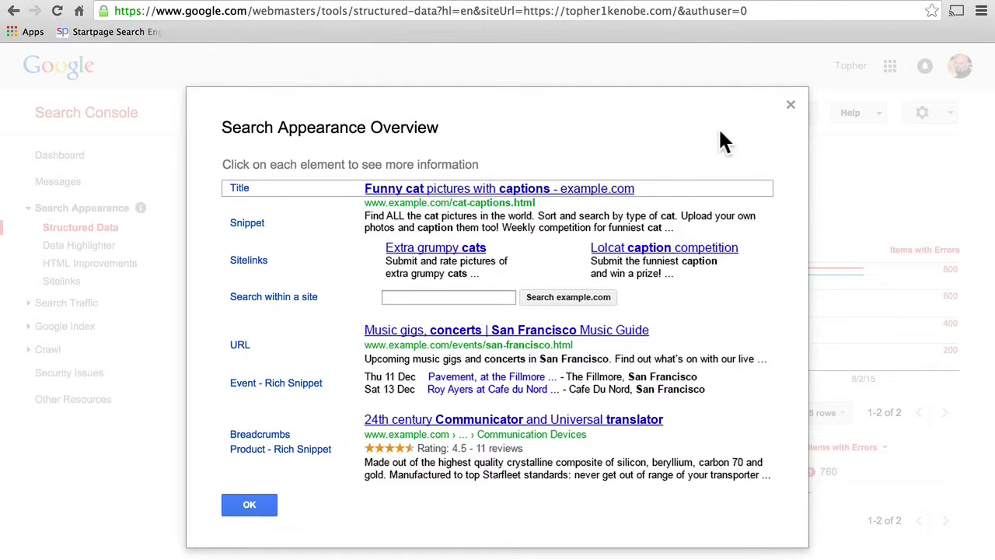
# Step: Close the Search Appearance Overview and return to the beginning of the Providing Structured Data guide
pyautogui.click(789, 105)
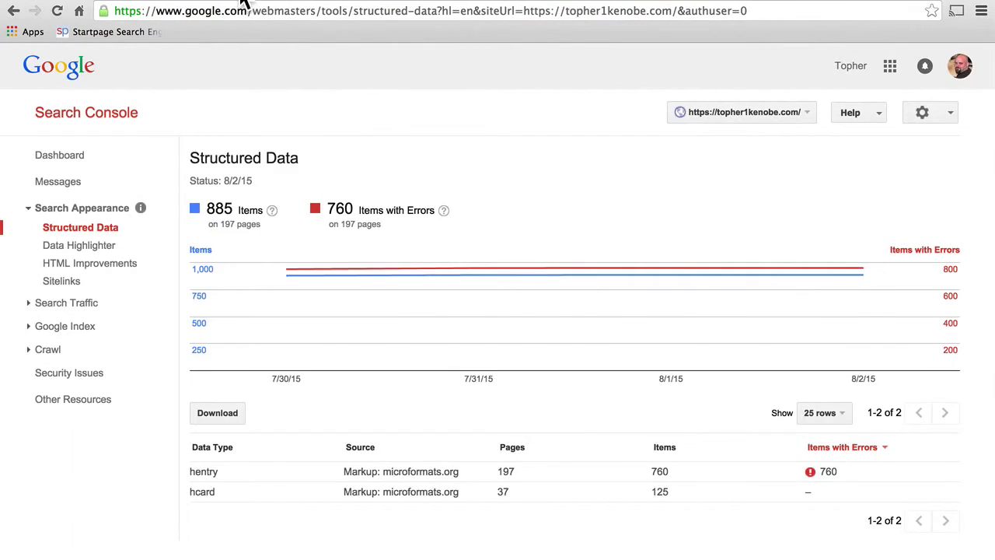
pyautogui.hotkey('ctrl', 'Tab')
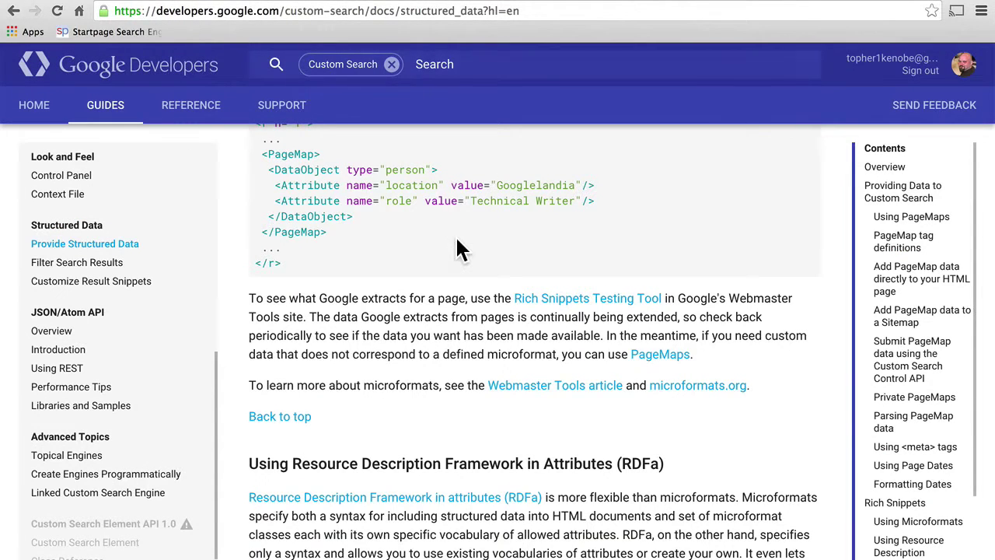
pyautogui.scroll(15, 455, 236)
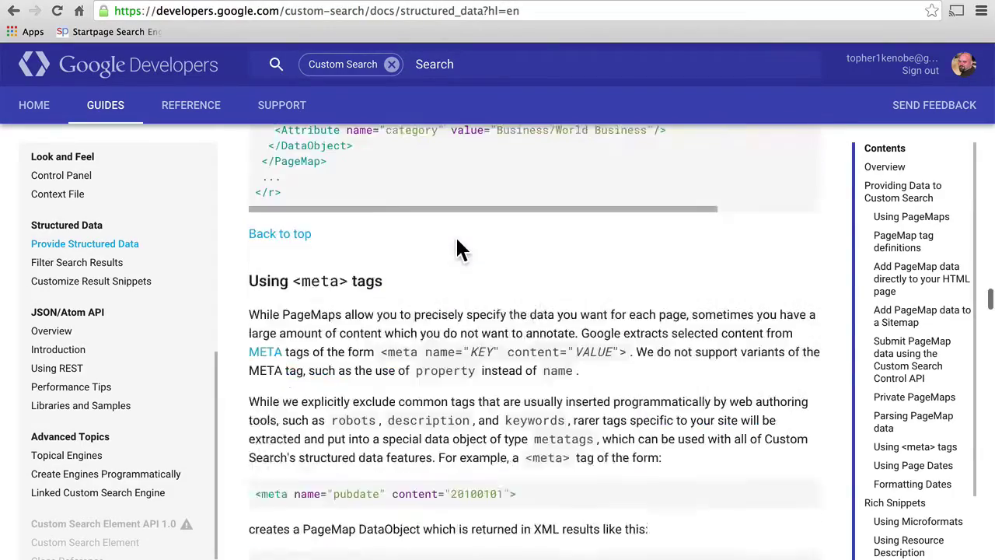
pyautogui.scroll(10, 457, 238)
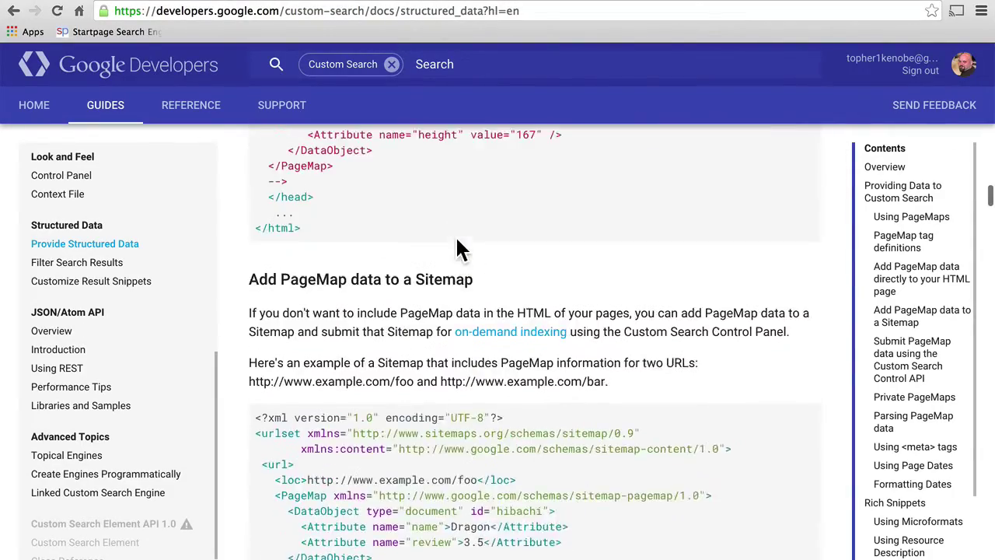
pyautogui.scroll(10, 458, 249)
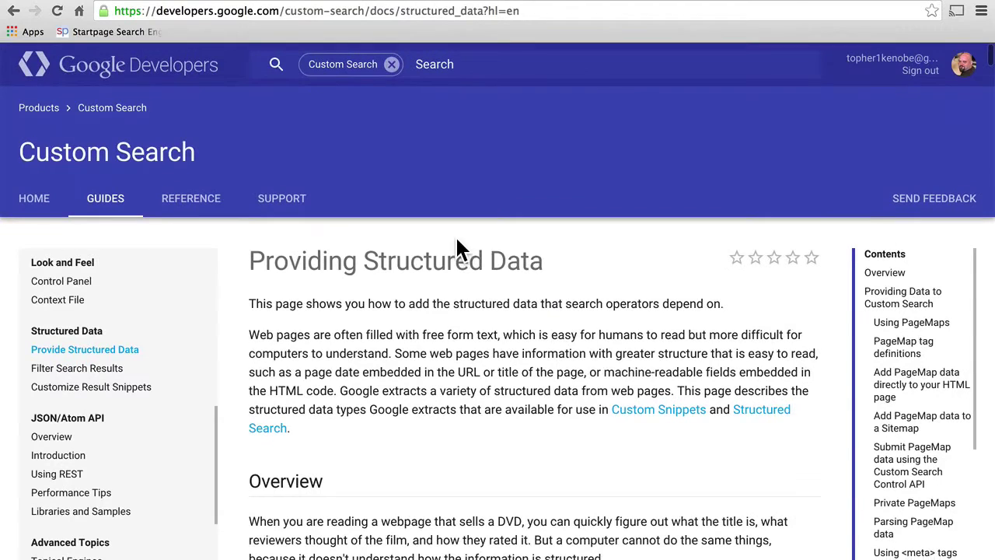
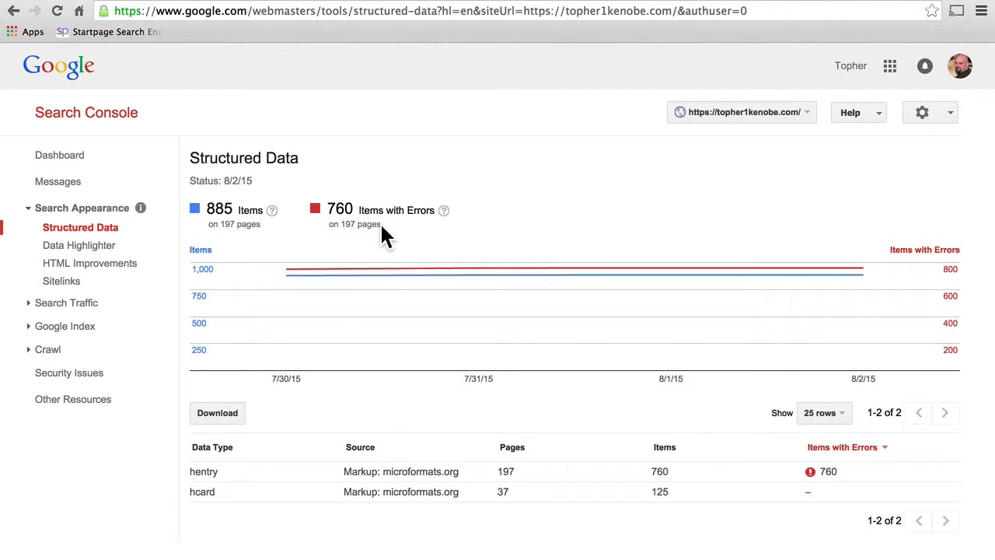
# Step: Open the Data Highlighter page in Search Console and look over its introduction, page tagging and page set sections
pyautogui.click(92, 245)
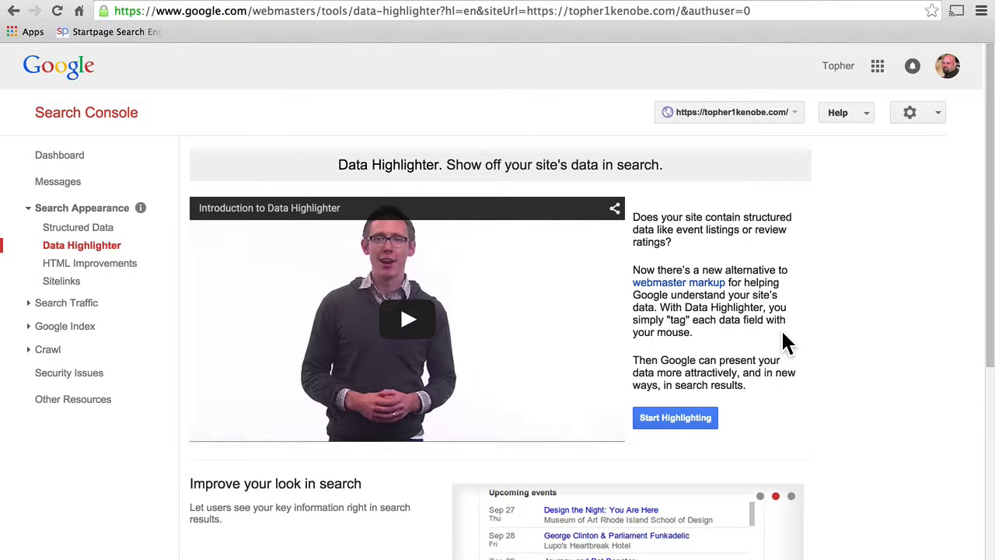
pyautogui.scroll(-3, 783, 334)
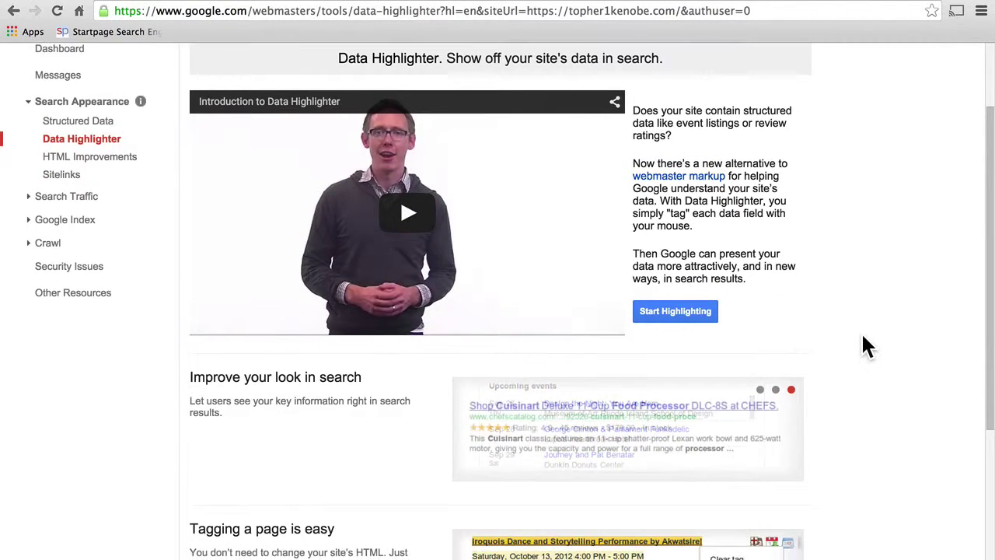
pyautogui.scroll(-1, 863, 336)
pyautogui.scroll(-2, 863, 336)
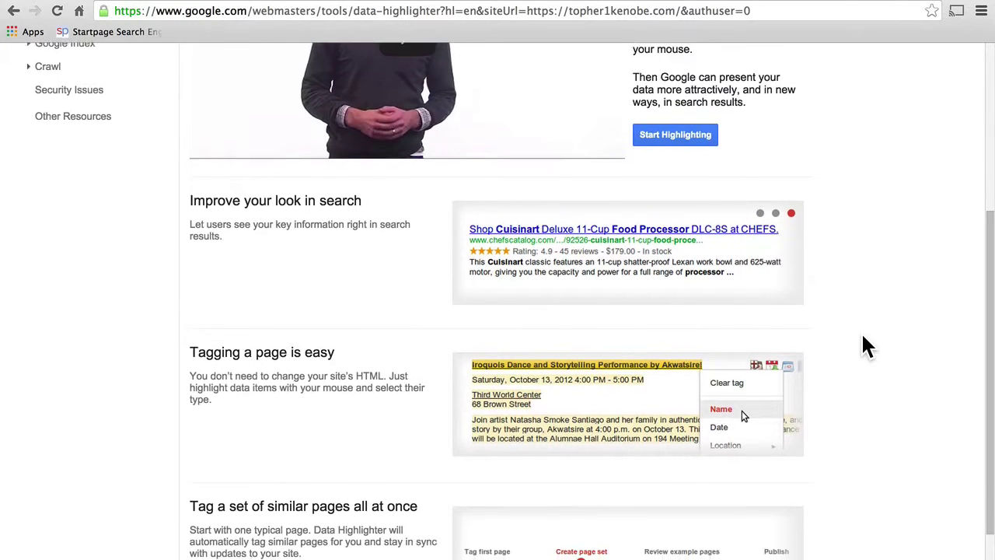
pyautogui.scroll(-2, 556, 297)
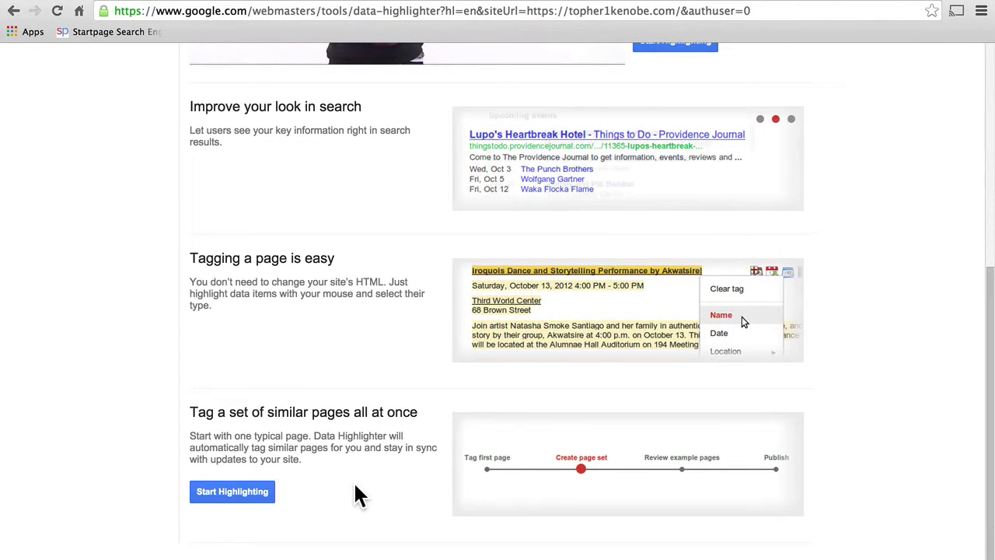
pyautogui.scroll(10, 758, 377)
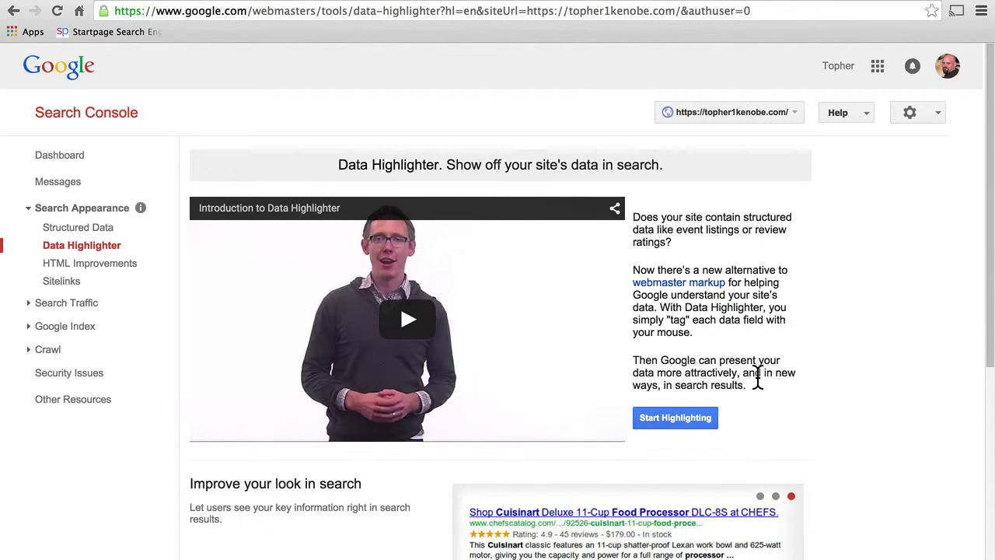
# Step: Open the site's HTML Improvements report, check the explanation for its missing data, and return to the list of all properties
pyautogui.click(97, 267)
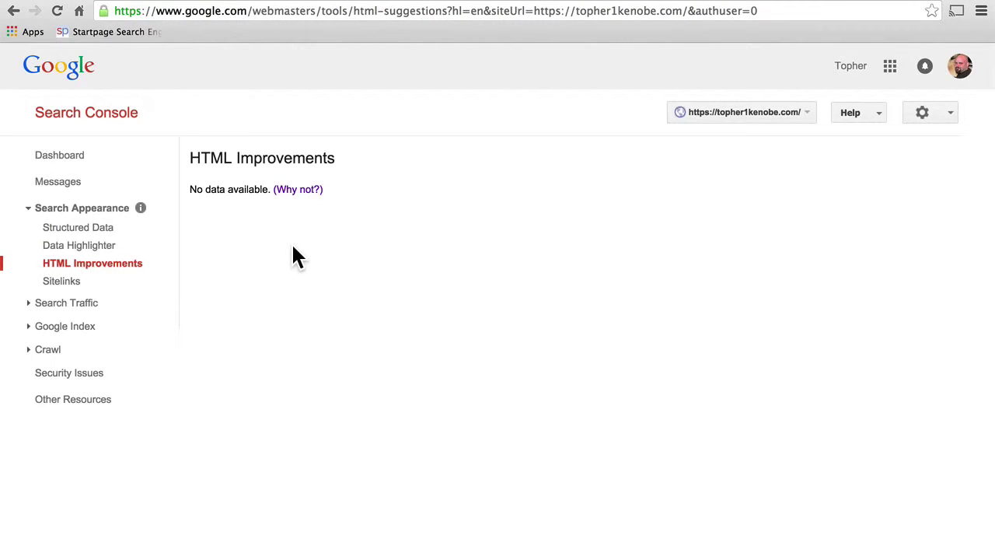
pyautogui.click(293, 192)
pyautogui.click(84, 117)
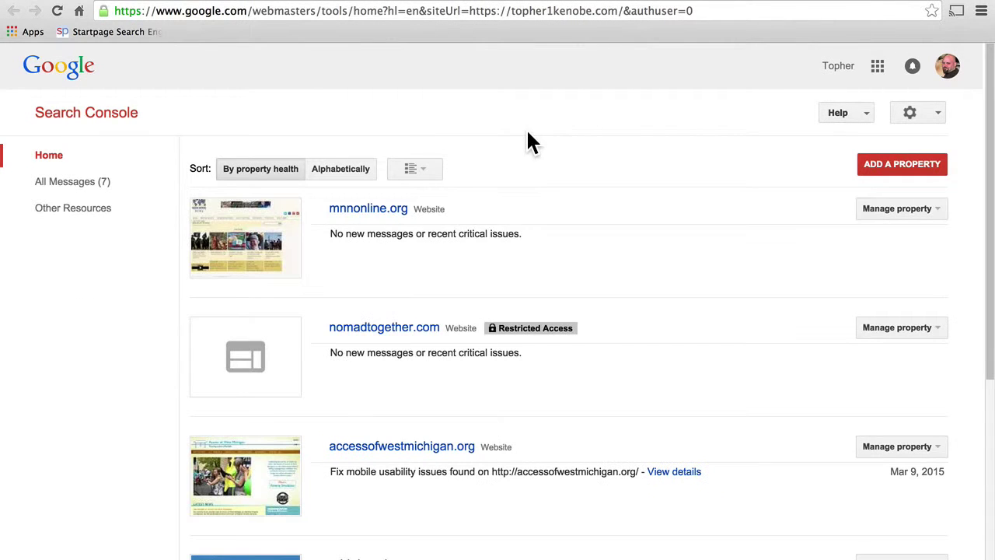
# Step: Open nomadtogether.com and its HTML Improvements report, view the pages with short meta descriptions, and return to the report
pyautogui.click(405, 331)
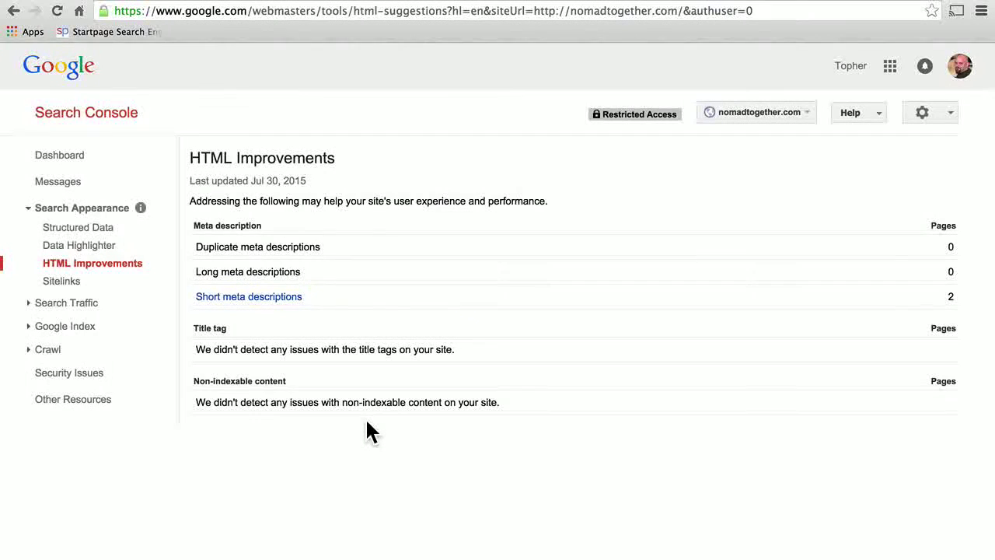
pyautogui.click(240, 303)
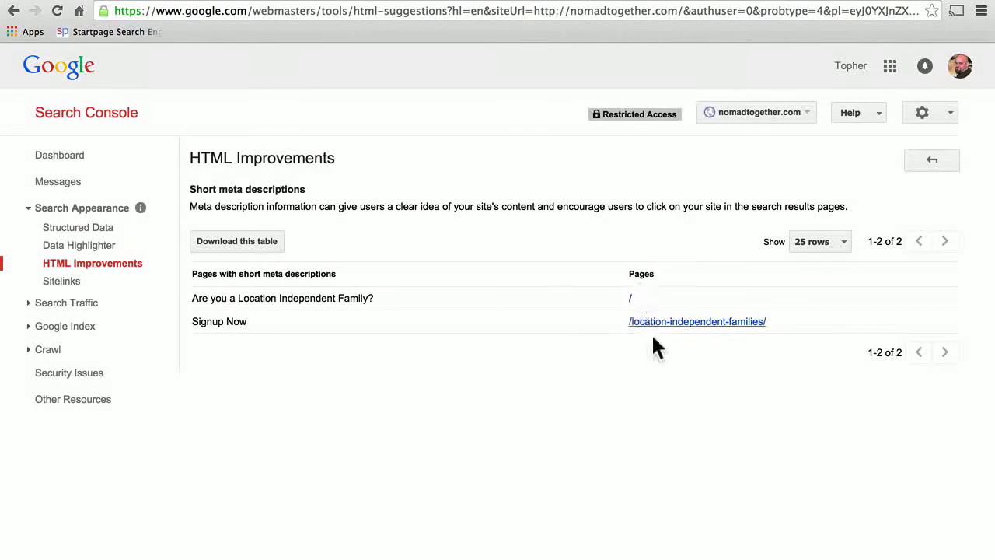
pyautogui.click(12, 11)
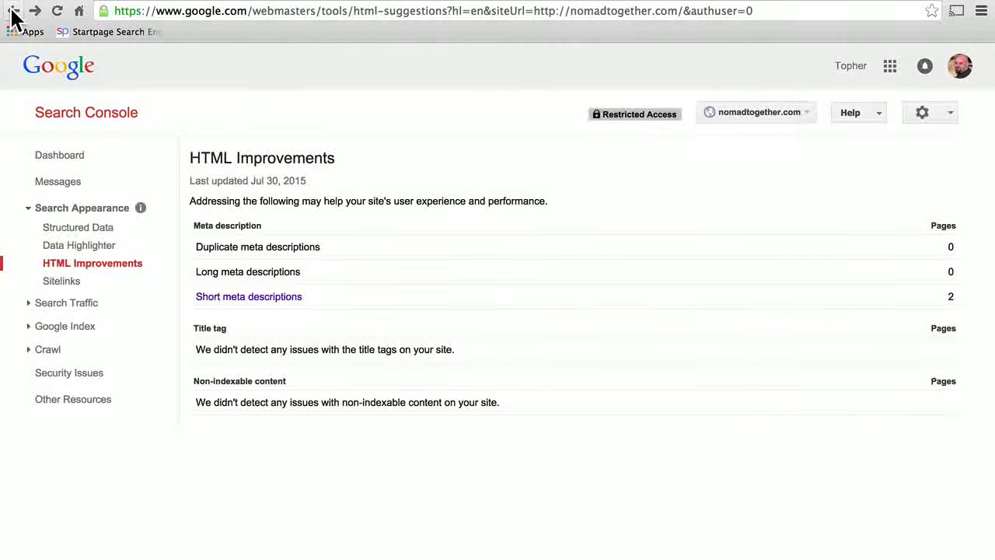
# Step: Return to the first site's report, open its Sitelinks page, and check the sitelinks example in the Search Appearance Overview
pyautogui.click(37, 9)
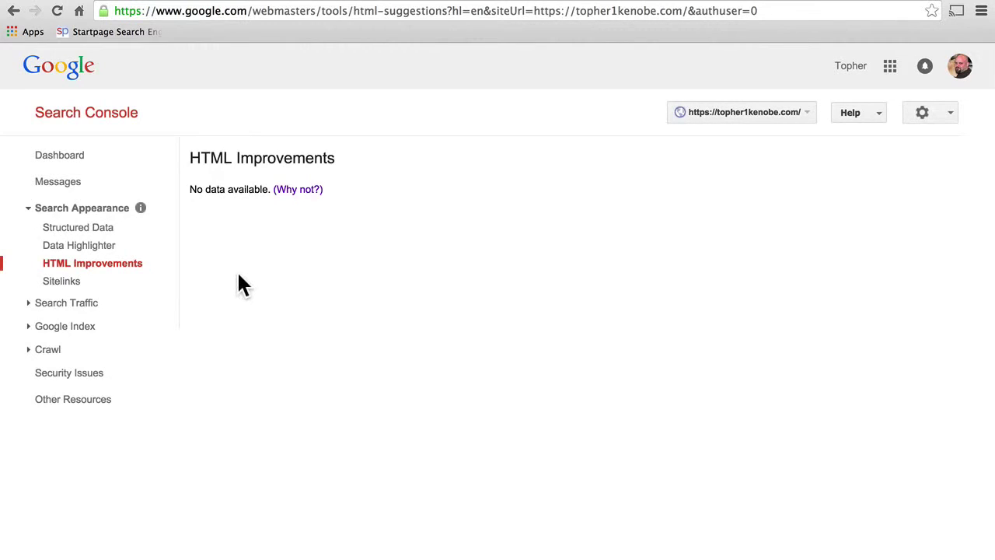
pyautogui.click(62, 282)
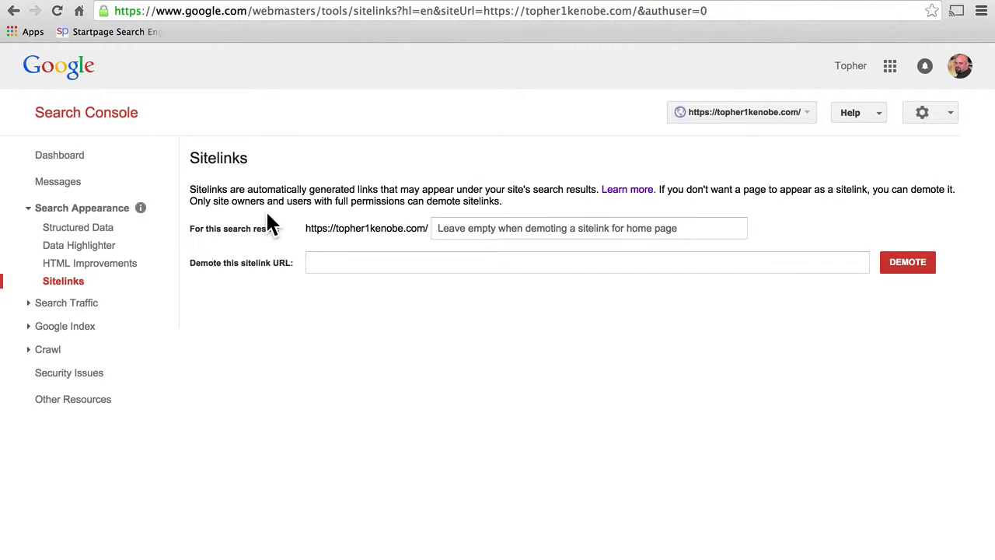
pyautogui.click(140, 207)
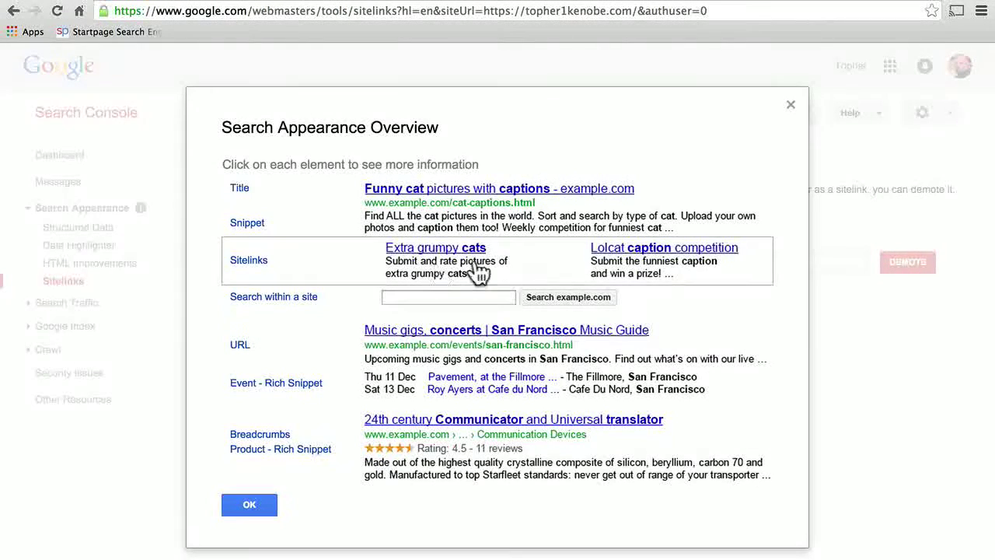
pyautogui.click(790, 104)
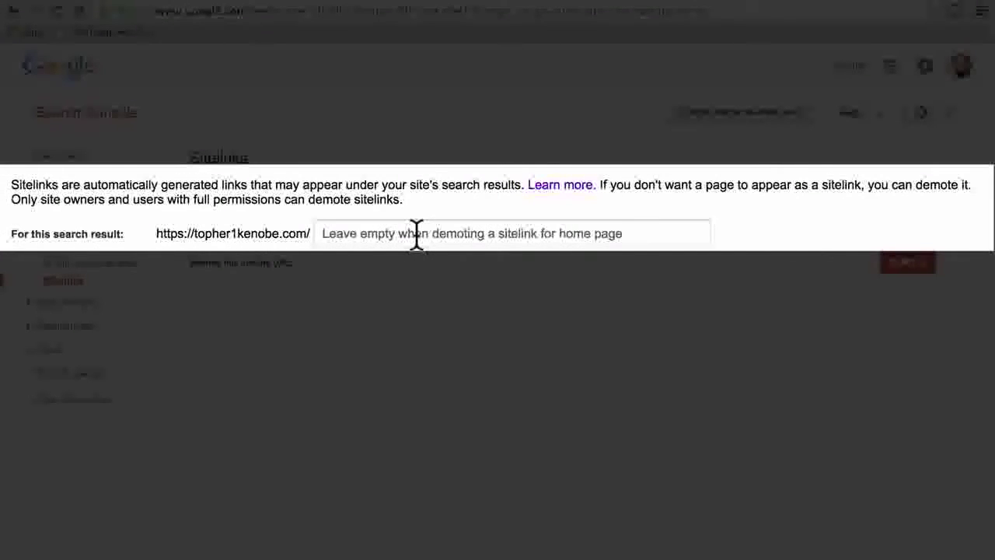
# Step: Examine the search result and sitelink URL fields of the demotion form, and review the Search Appearance Overview again
pyautogui.click(417, 233)
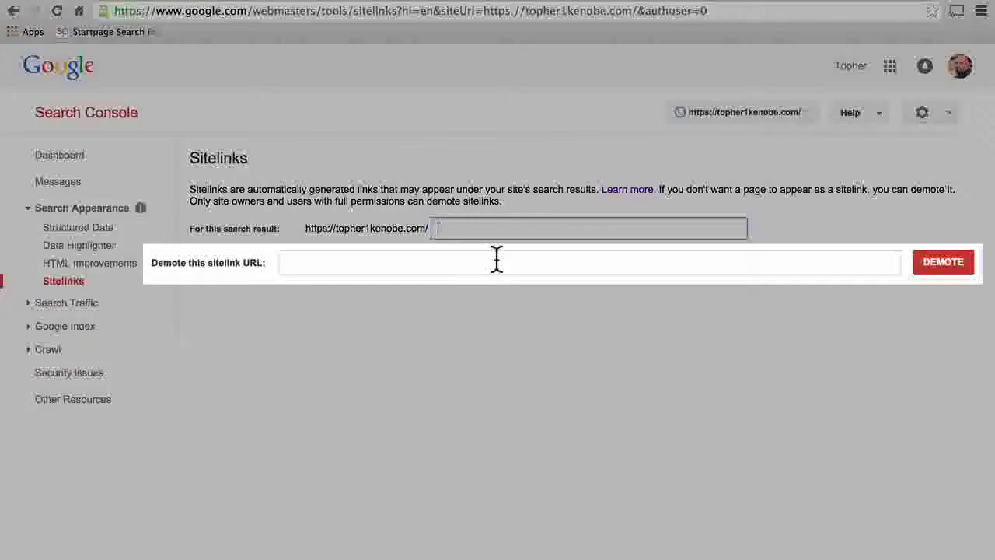
pyautogui.click(495, 260)
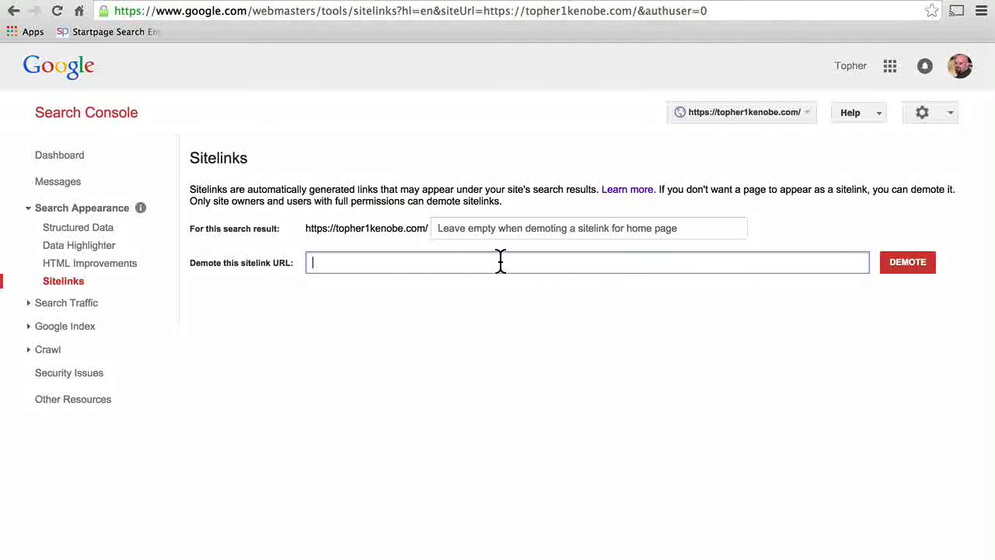
pyautogui.click(355, 315)
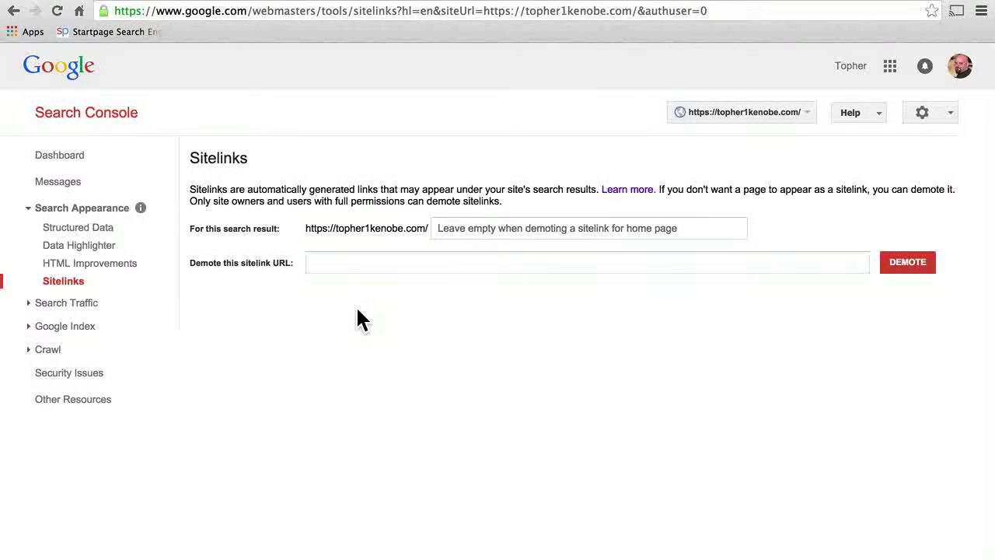
pyautogui.click(141, 210)
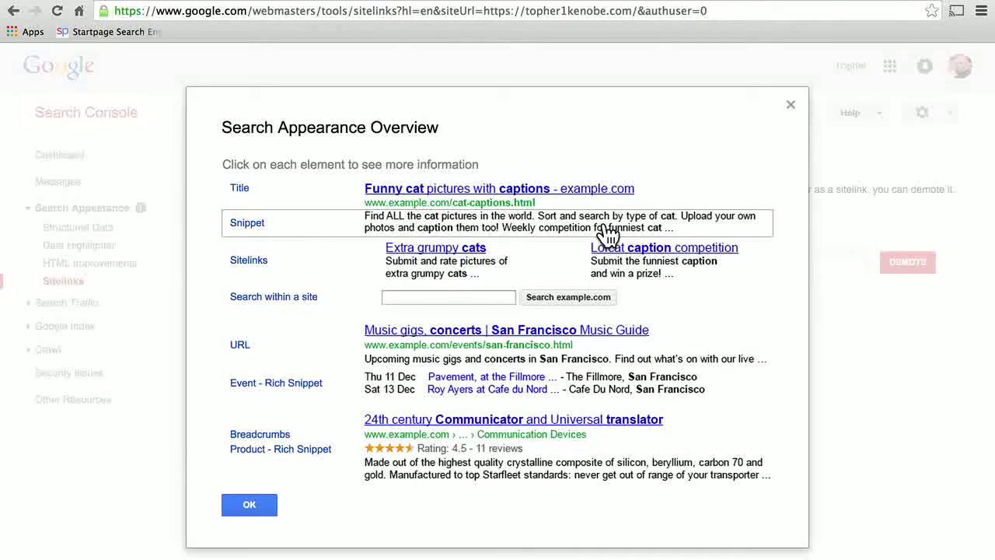
pyautogui.click(789, 105)
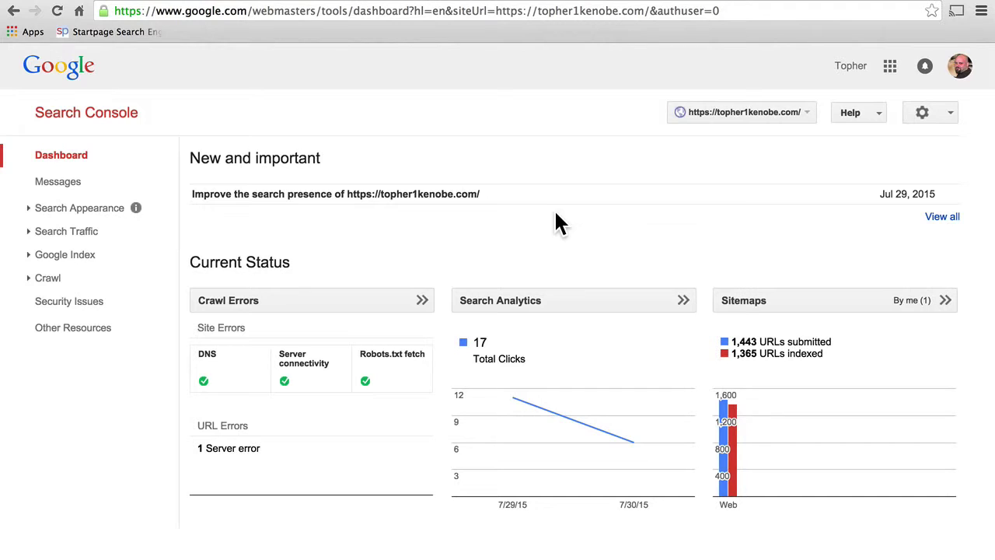
# Step: Open the Search Analytics report from the site's dashboard and look through its list of queries and their clicks
pyautogui.click(500, 308)
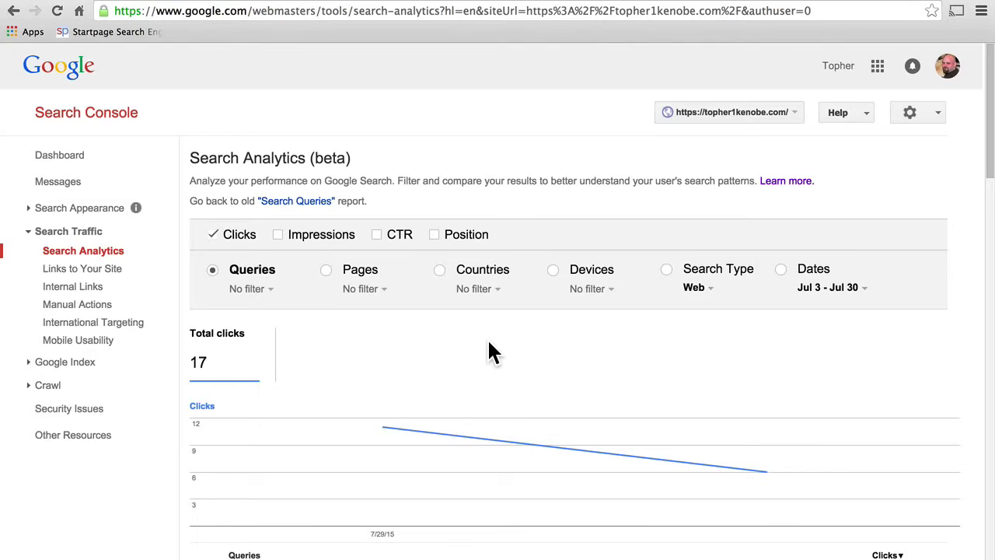
pyautogui.scroll(-5, 489, 343)
pyautogui.scroll(-4, 493, 291)
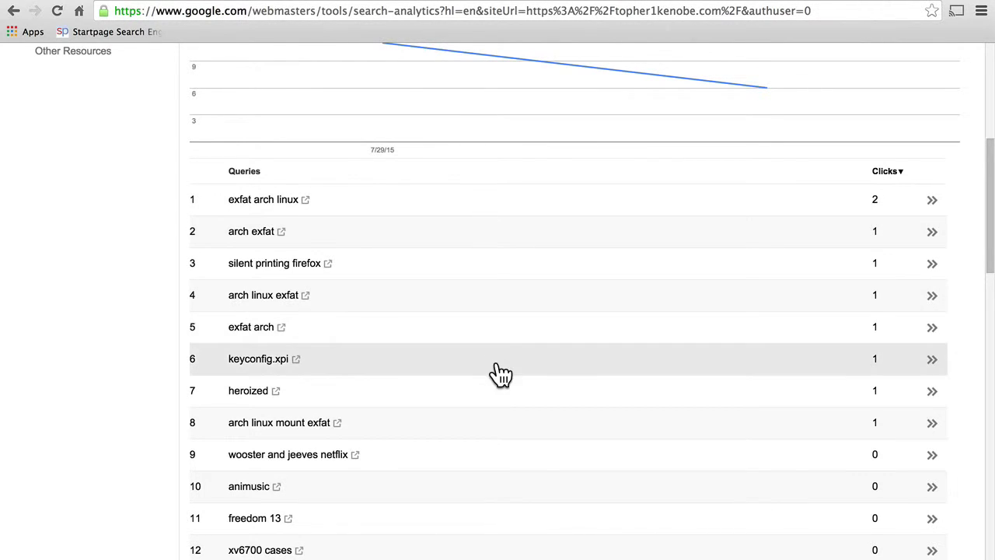
pyautogui.scroll(-5, 497, 371)
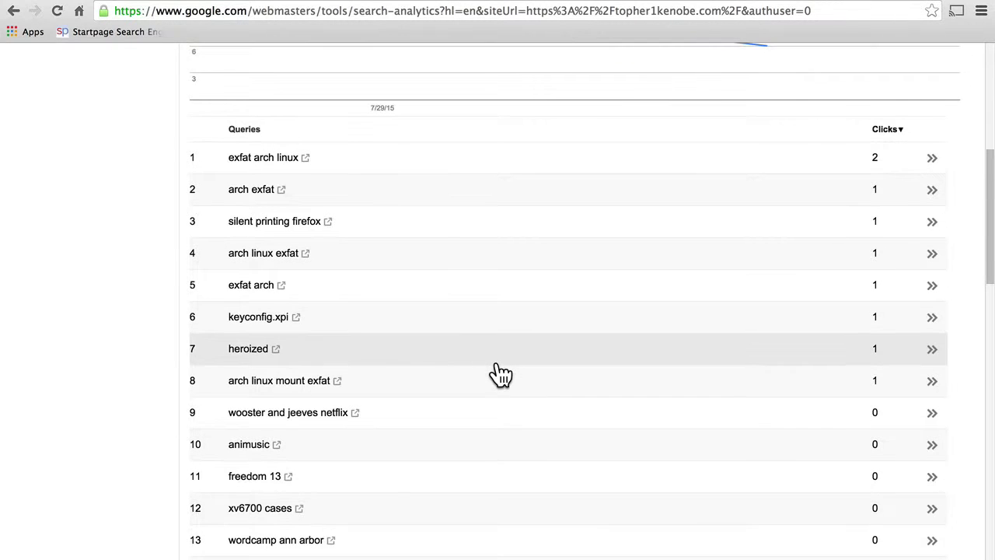
pyautogui.scroll(-7, 472, 387)
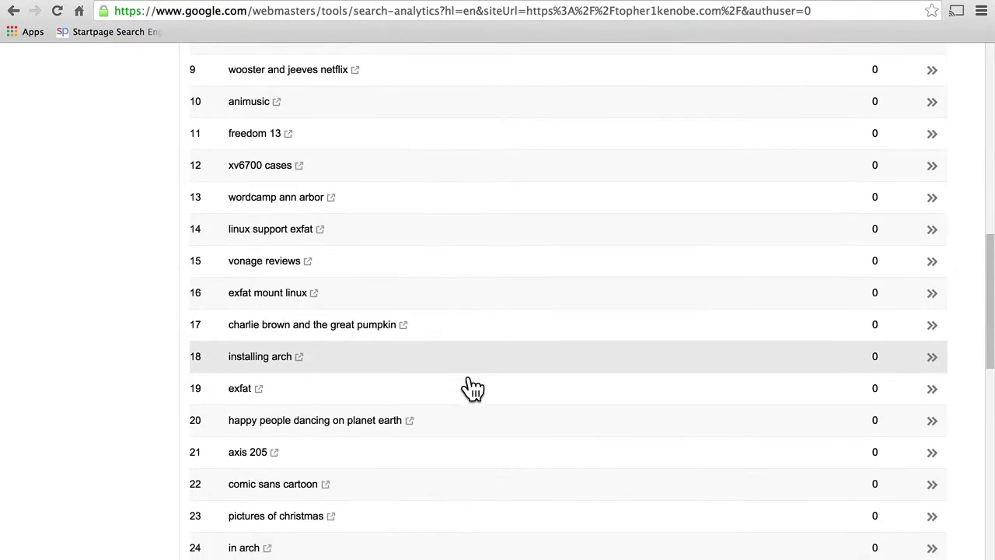
pyautogui.scroll(-10, 473, 386)
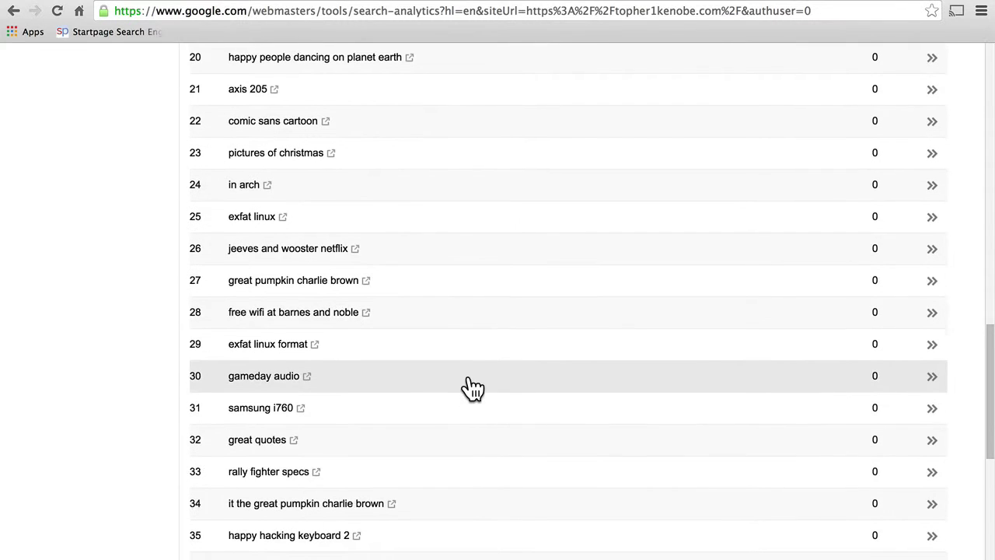
pyautogui.scroll(18, 473, 387)
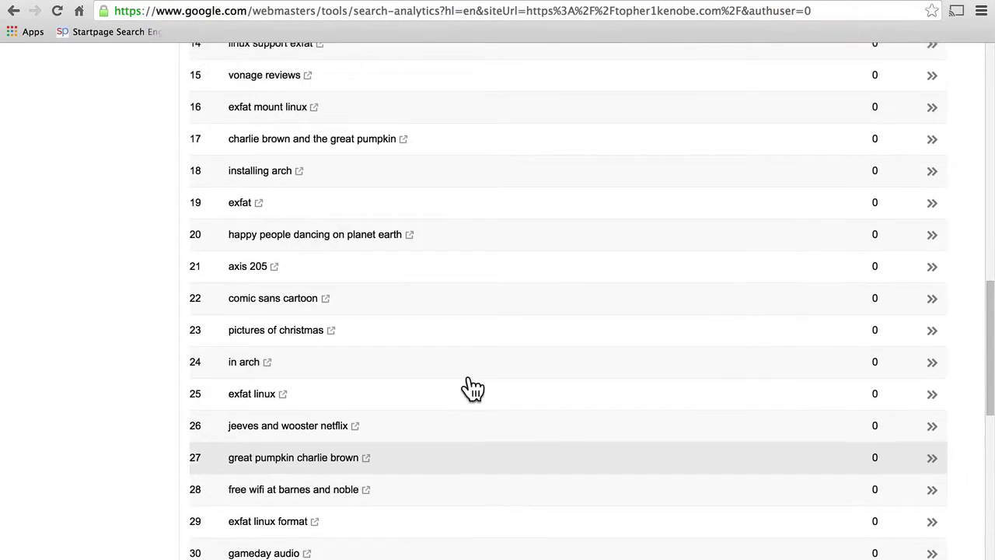
pyautogui.scroll(11, 469, 377)
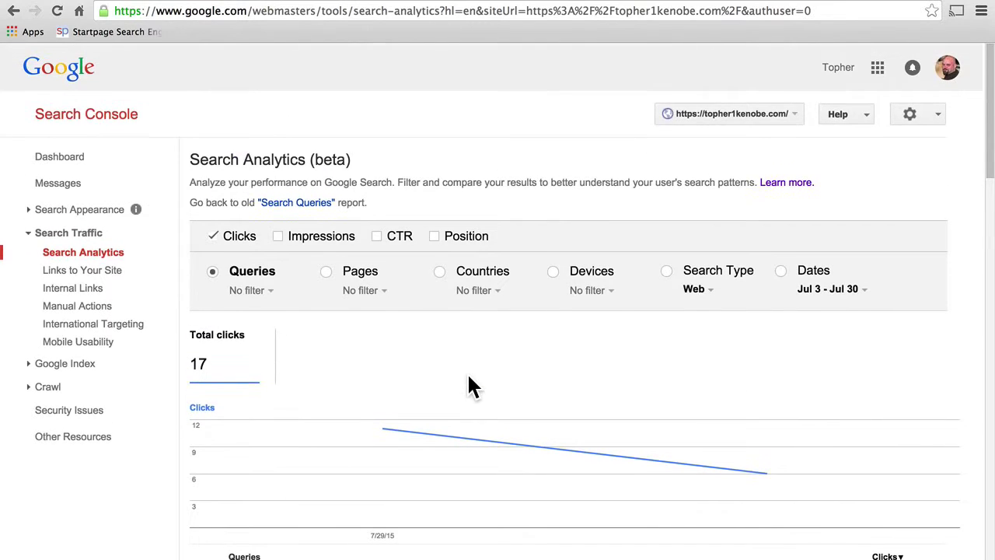
# Step: Add the Impressions, CTR and Position metrics to the Search Analytics report
pyautogui.click(319, 234)
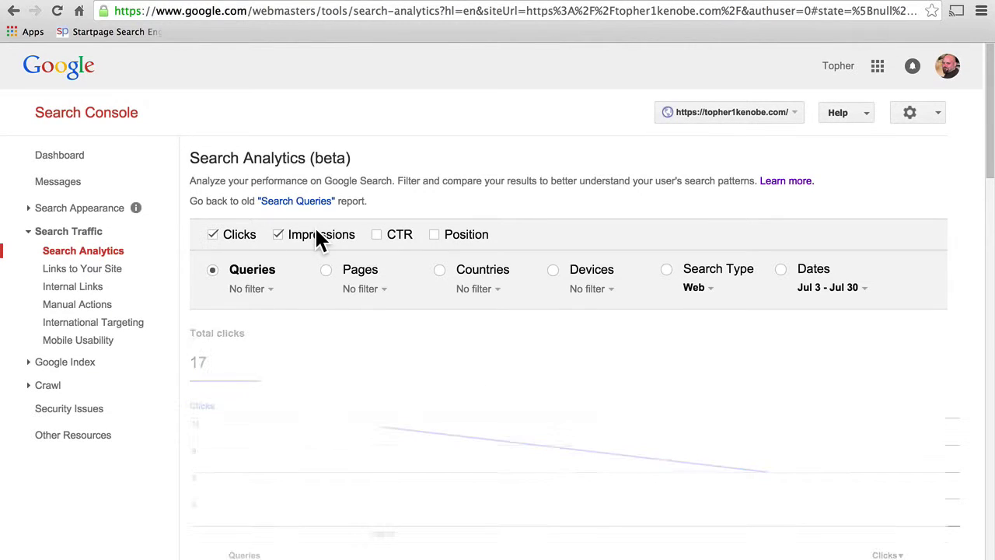
pyautogui.click(399, 234)
pyautogui.click(463, 235)
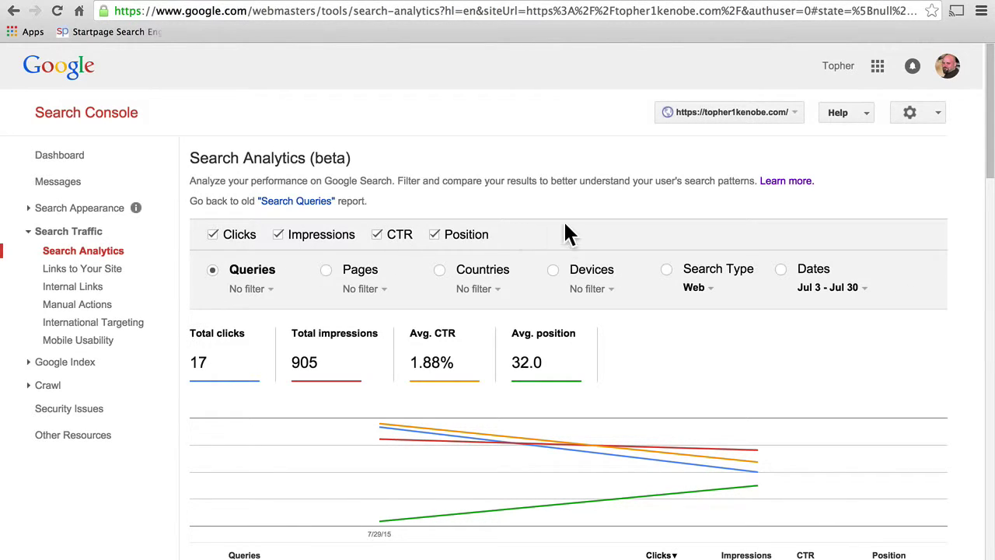
# Step: Examine the query table, comparing the clicks, impressions, CTR and position of the individual search queries
pyautogui.scroll(-8, 565, 228)
pyautogui.scroll(-2, 566, 229)
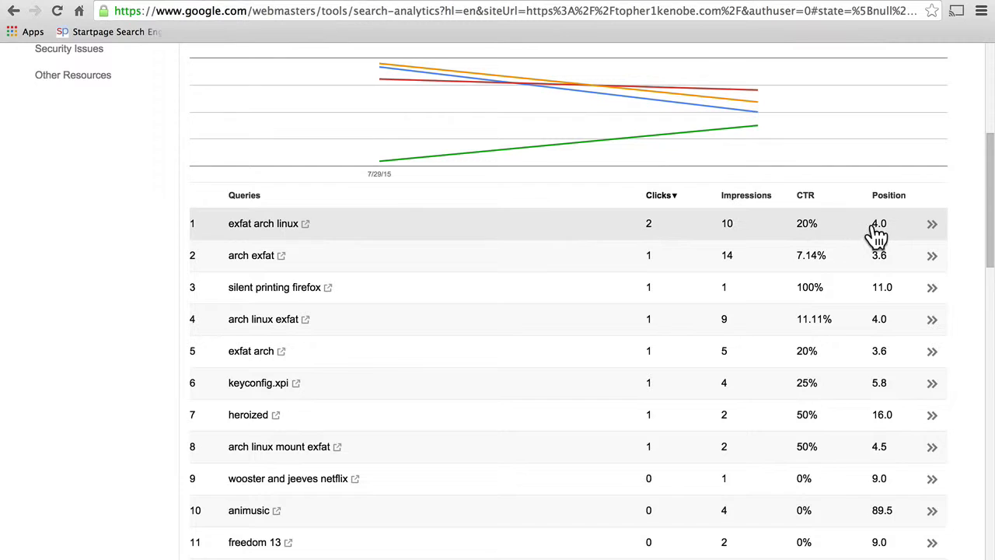
pyautogui.scroll(-7, 873, 225)
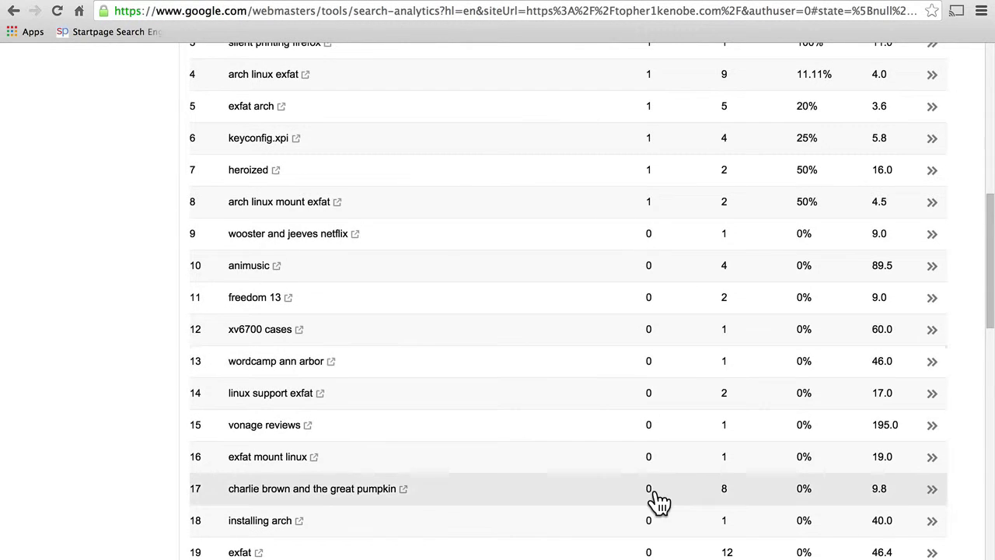
pyautogui.scroll(-4, 744, 504)
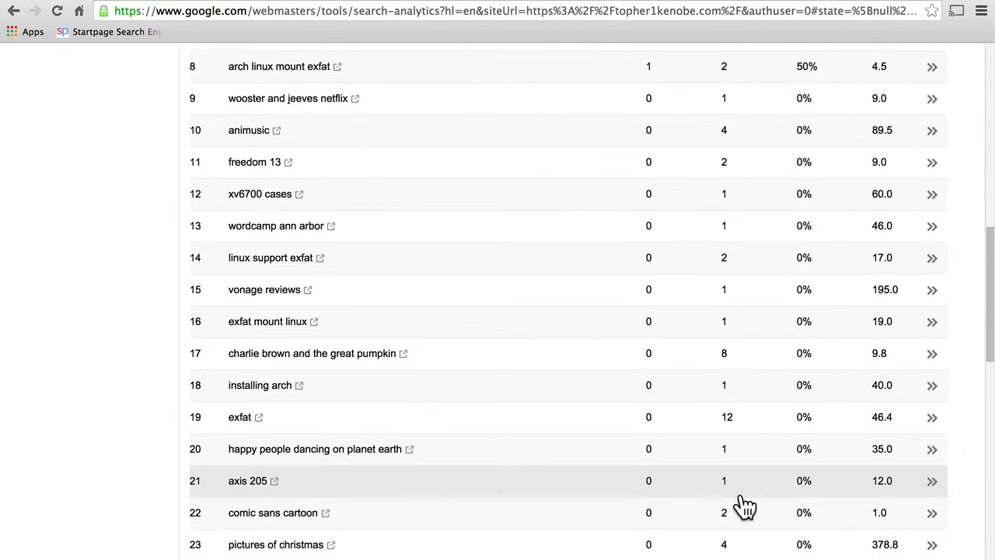
pyautogui.scroll(5, 744, 504)
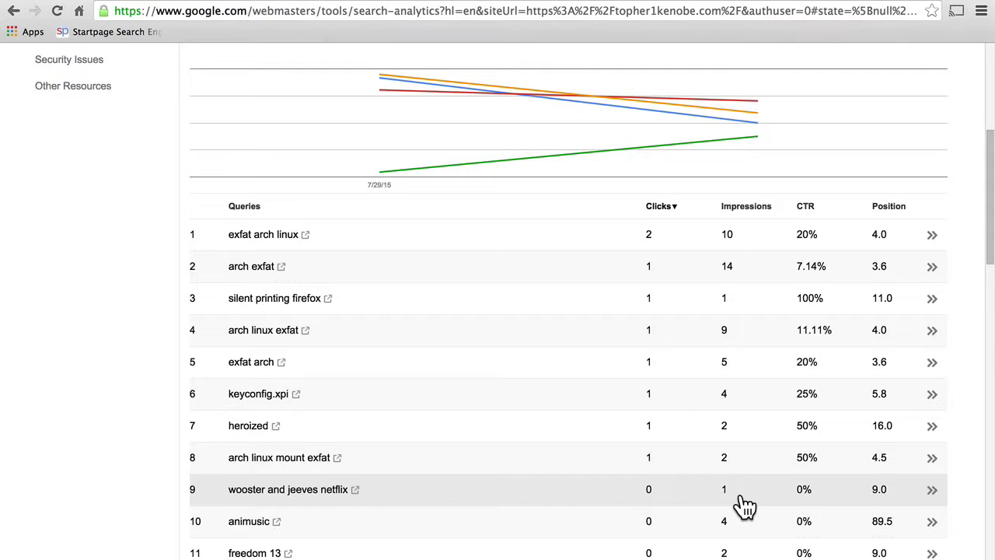
pyautogui.scroll(-5, 744, 505)
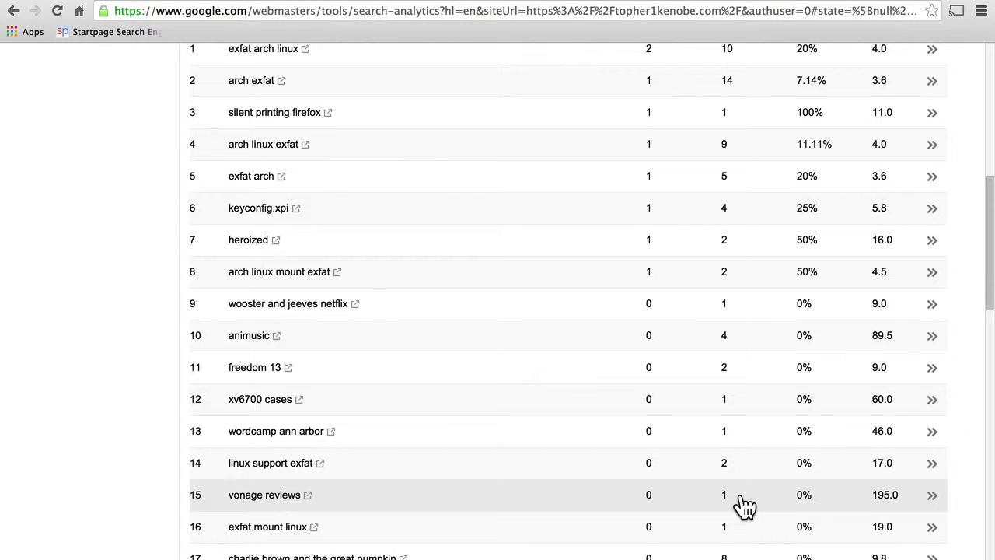
pyautogui.scroll(-4, 744, 505)
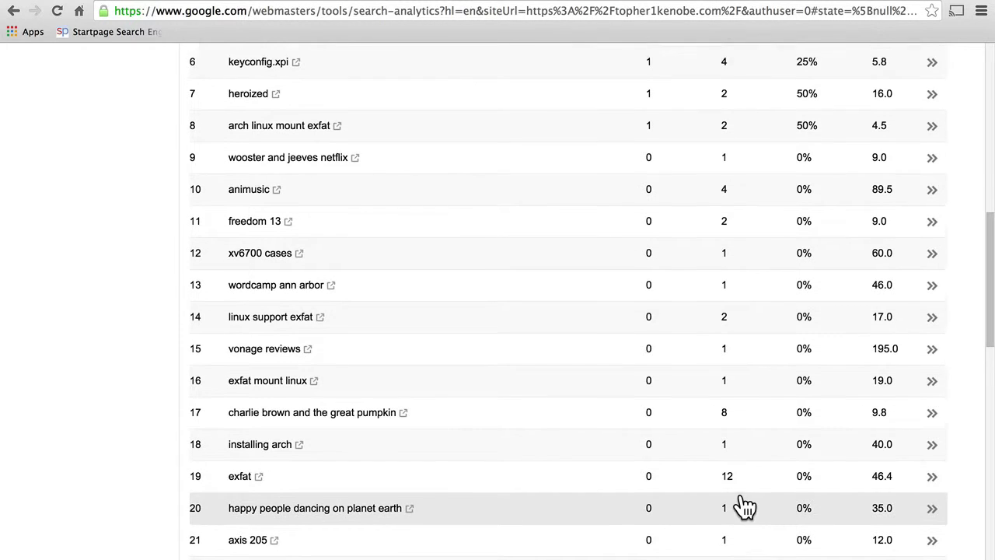
pyautogui.scroll(10, 744, 506)
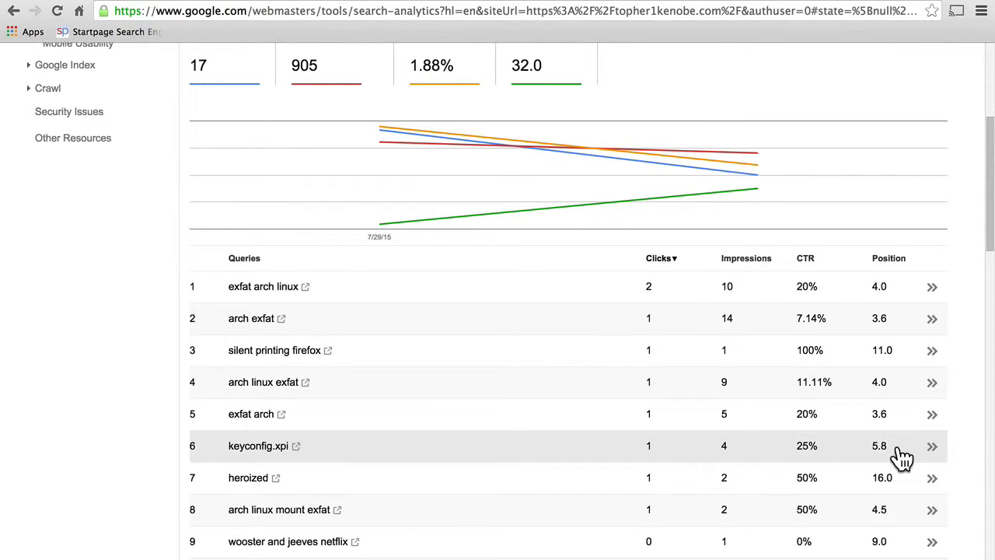
pyautogui.scroll(-1, 902, 455)
pyautogui.scroll(-2, 902, 459)
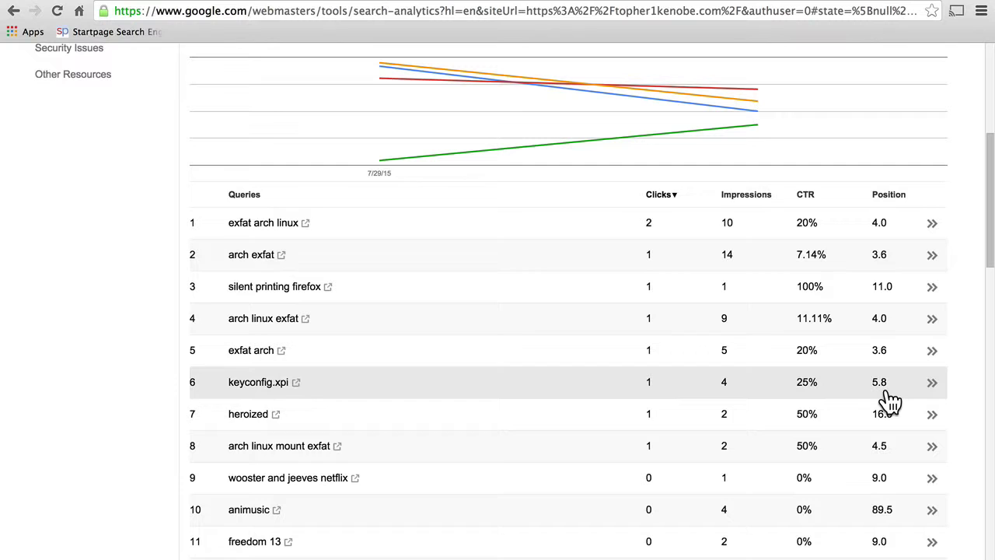
pyautogui.scroll(-3, 891, 401)
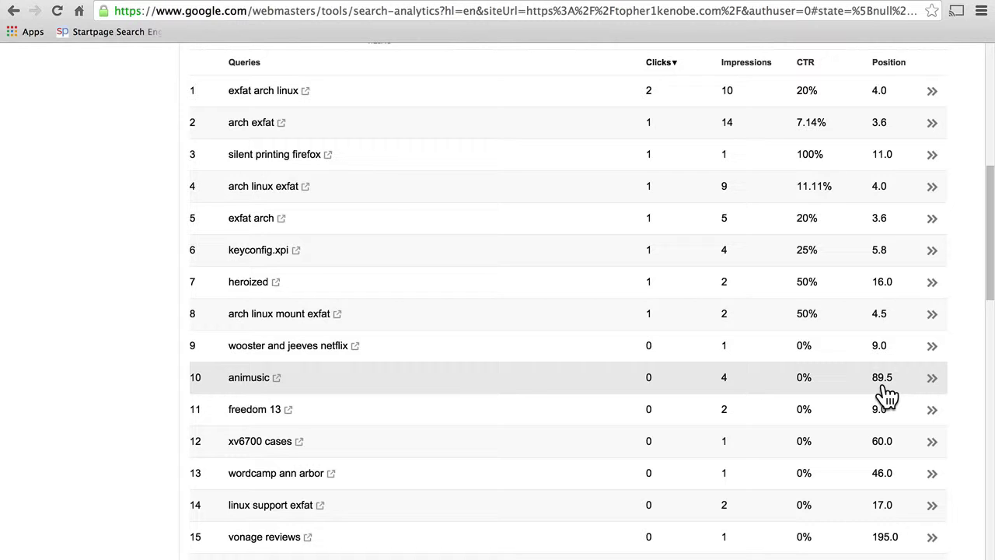
pyautogui.scroll(-3, 887, 397)
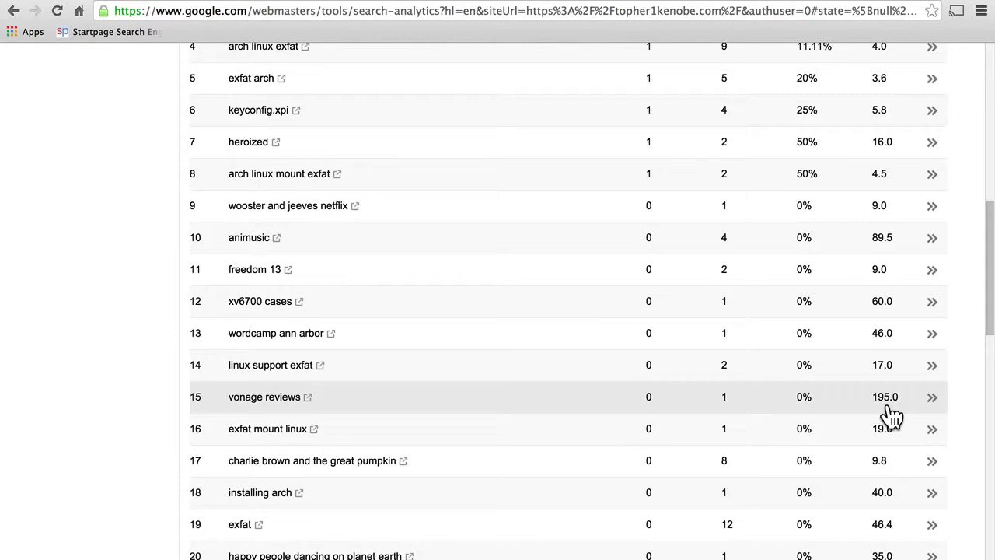
pyautogui.scroll(7, 891, 417)
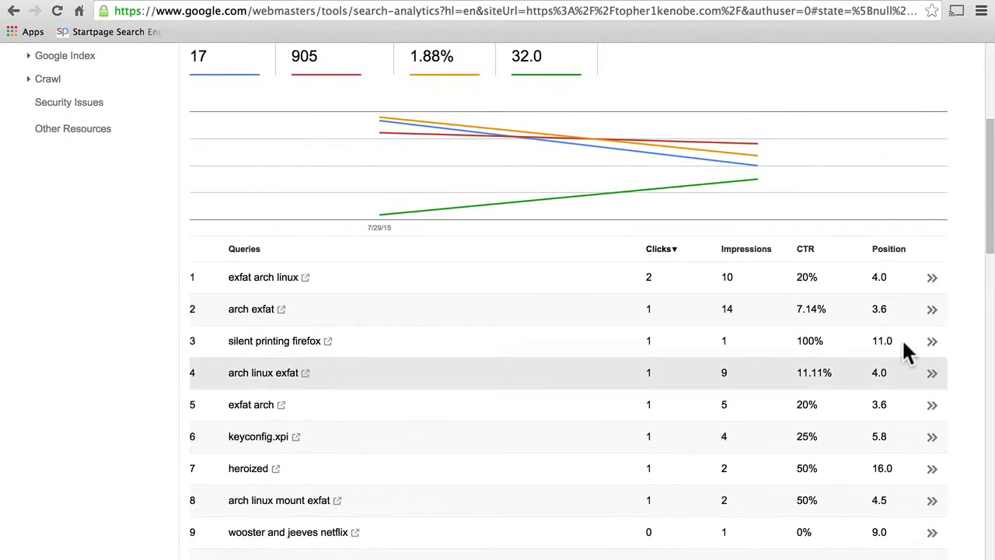
# Step: View the detailed analytics for the "exfat arch linux" query and return to the metrics overview for all queries
pyautogui.click(933, 278)
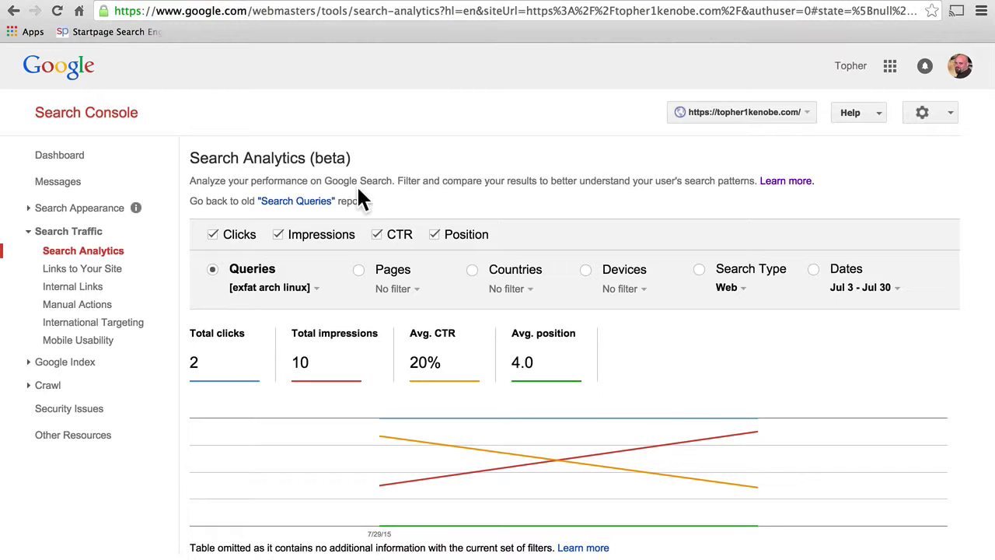
pyautogui.click(12, 16)
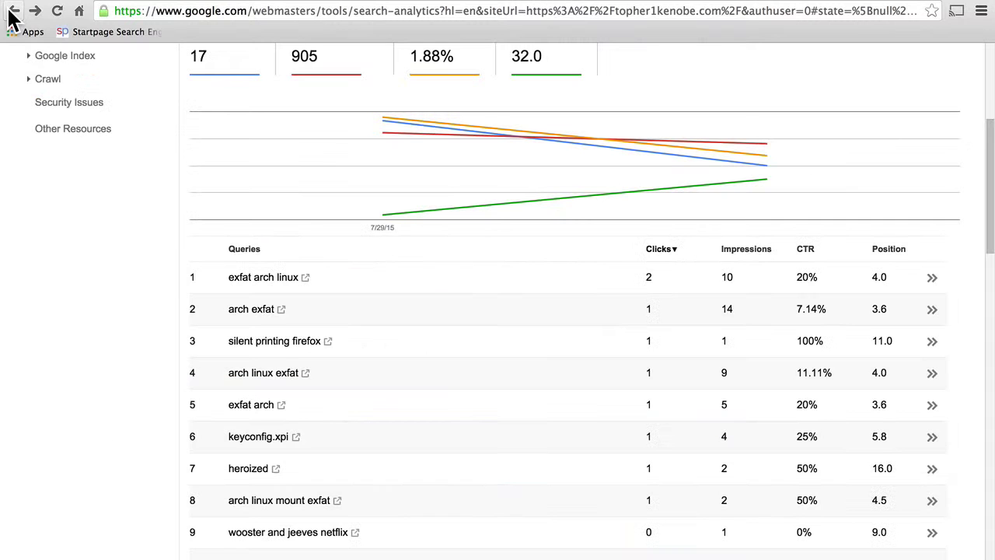
pyautogui.scroll(3, 364, 224)
pyautogui.scroll(1, 364, 224)
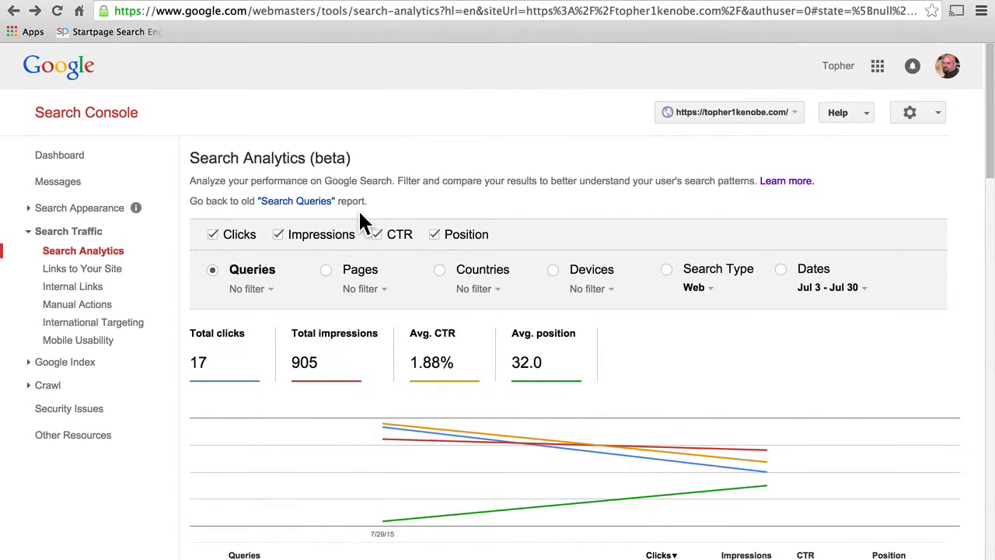
# Step: Switch to the Search Analytics report of nomadtogether.com, group it by queries, and look over the clicks graph and query list
pyautogui.click(237, 0)
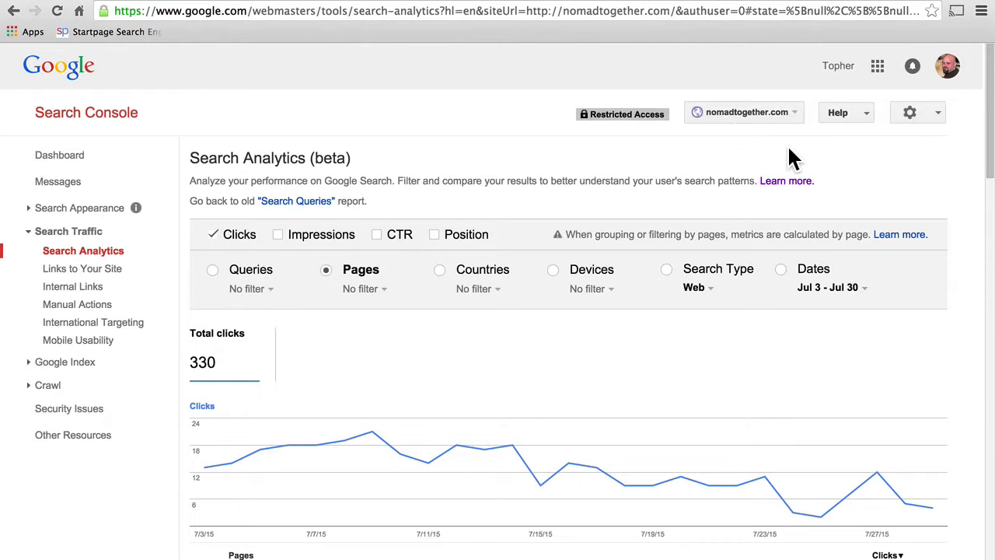
pyautogui.click(249, 274)
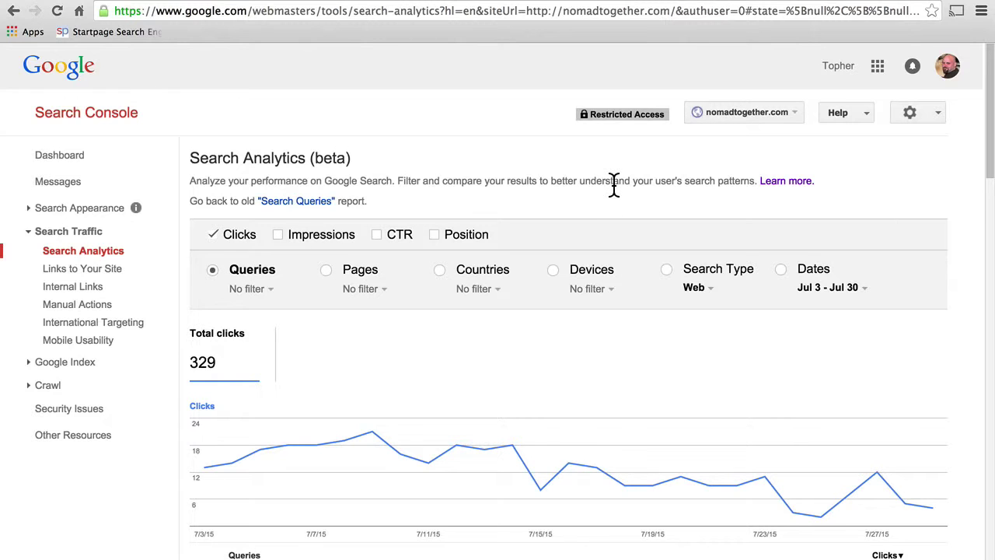
pyautogui.scroll(-5, 613, 186)
pyautogui.scroll(2, 613, 191)
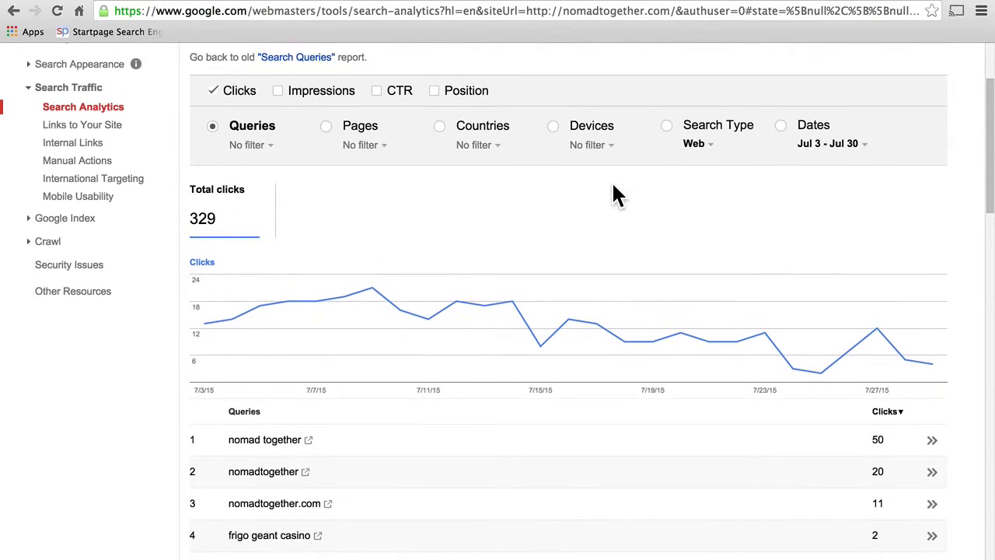
# Step: Add the Impressions, CTR and Position metrics to the nomadtogether.com report and look over the query table
pyautogui.click(309, 95)
pyautogui.click(395, 92)
pyautogui.click(466, 100)
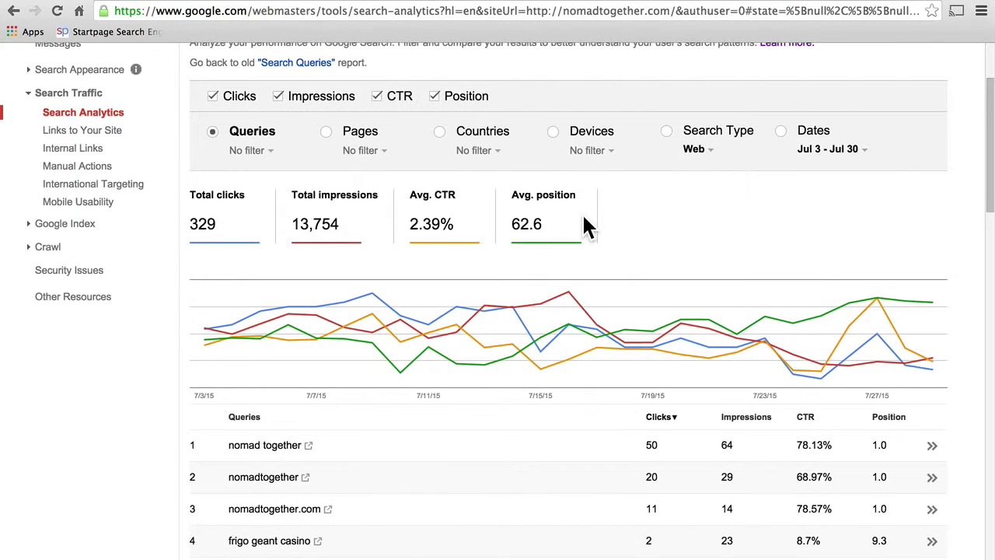
pyautogui.scroll(-2, 584, 223)
pyautogui.scroll(-3, 585, 226)
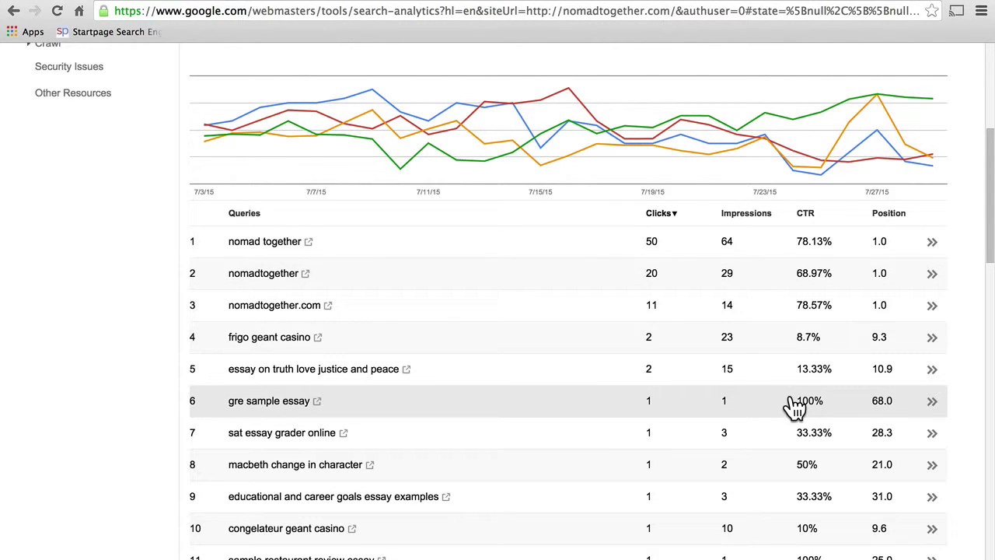
pyautogui.scroll(5, 793, 404)
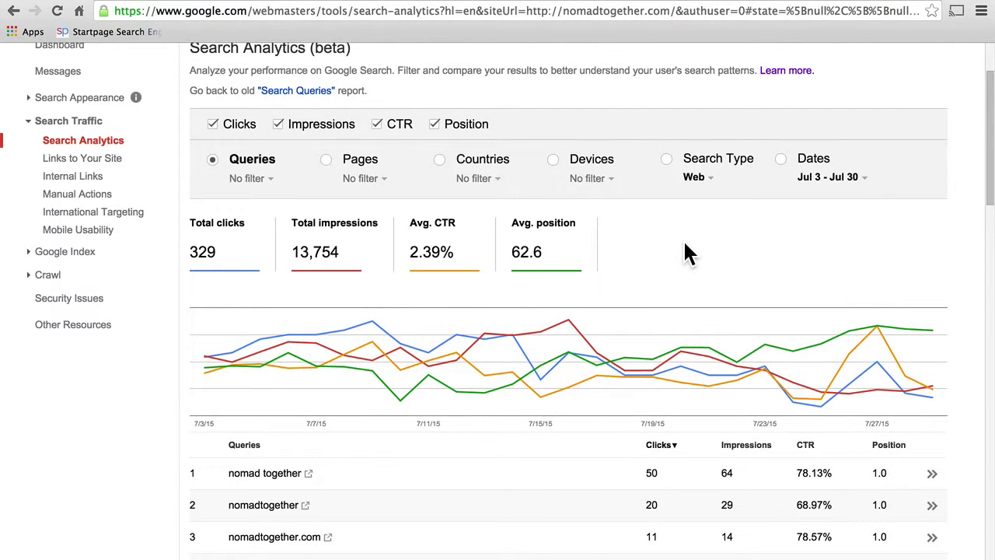
pyautogui.scroll(1, 368, 227)
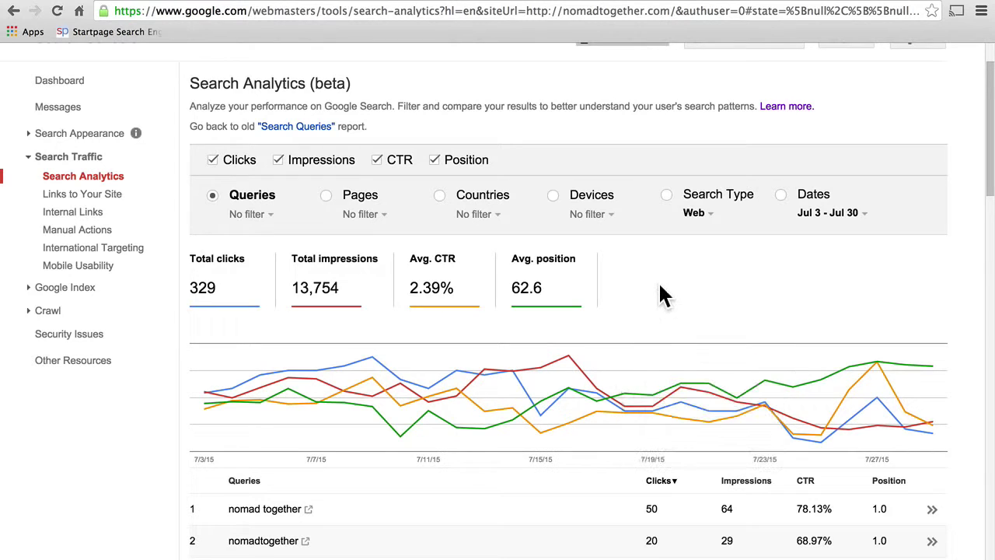
# Step: Group the Search Analytics report by pages and look over the metrics of the top pages
pyautogui.click(356, 201)
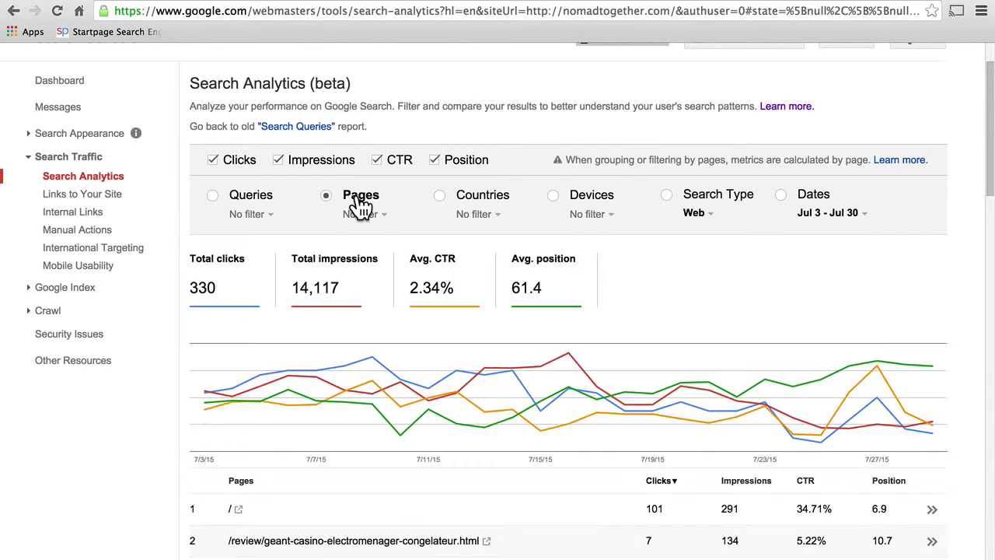
pyautogui.scroll(-2, 533, 406)
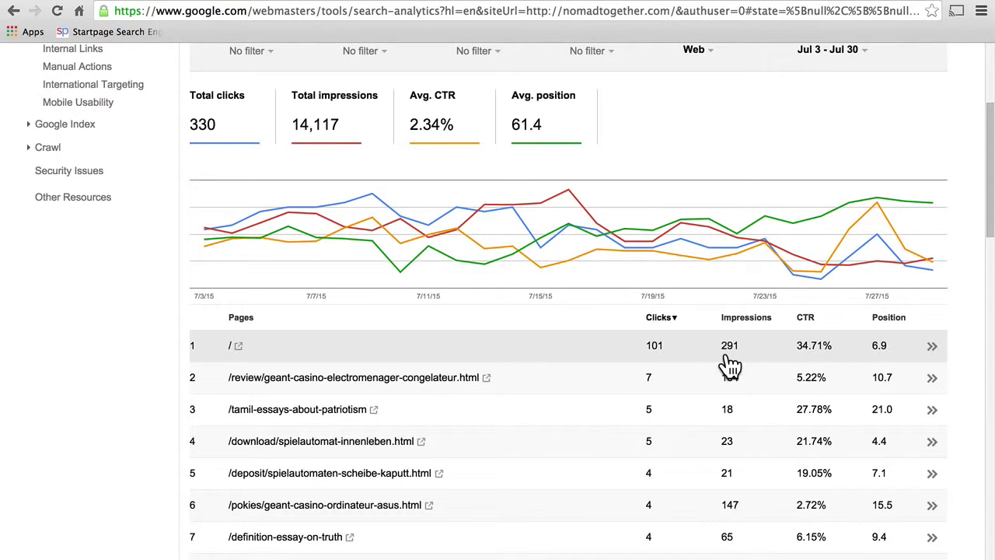
pyautogui.scroll(2, 504, 210)
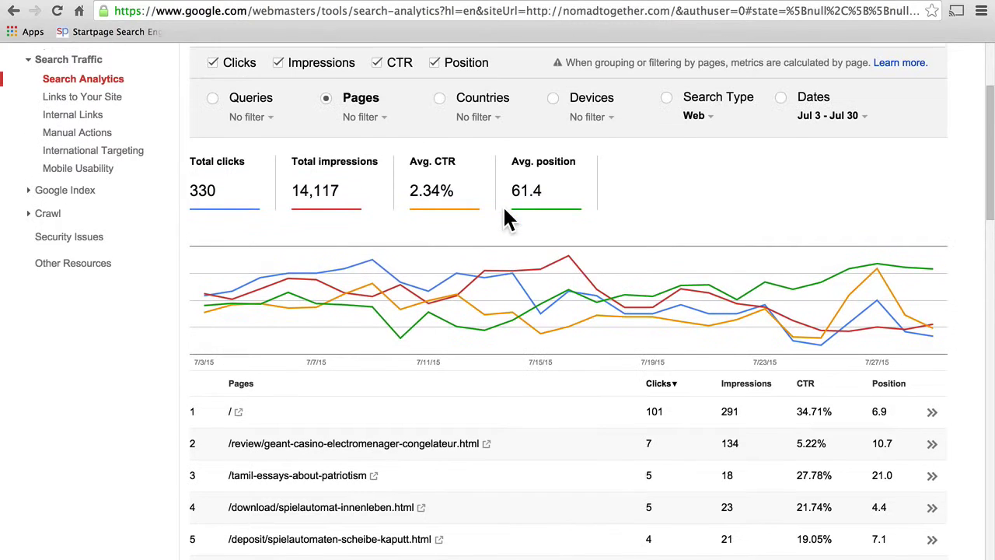
# Step: Group the Search Analytics report by countries and look through the full country list with its metrics
pyautogui.click(439, 99)
pyautogui.moveTo(642, 286)
pyautogui.scroll(-2, 642, 286)
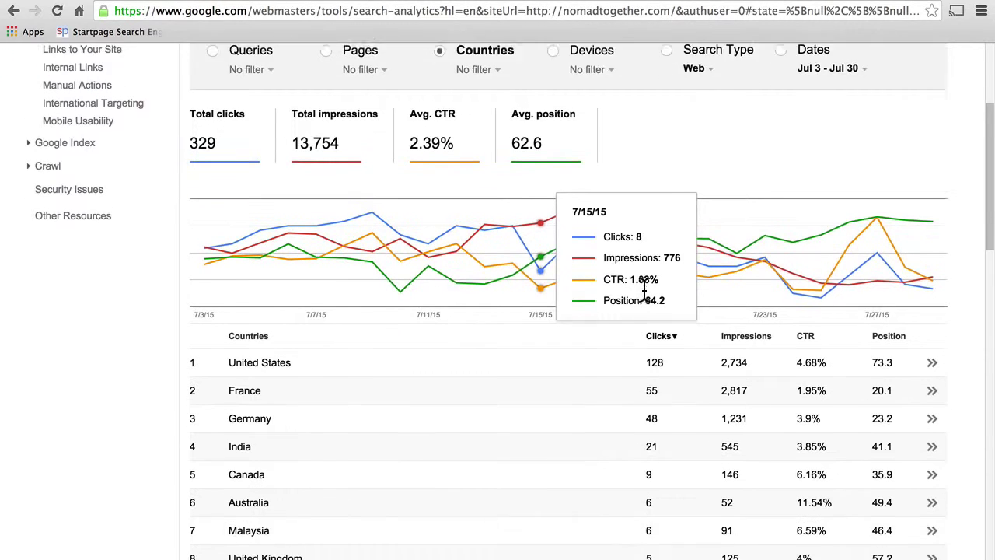
pyautogui.scroll(-3, 642, 286)
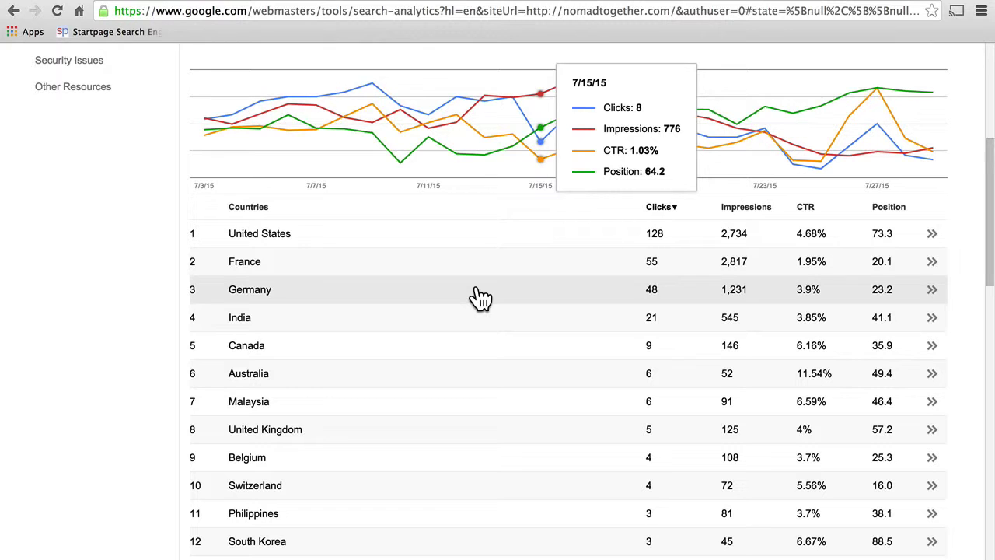
pyautogui.scroll(-10, 480, 298)
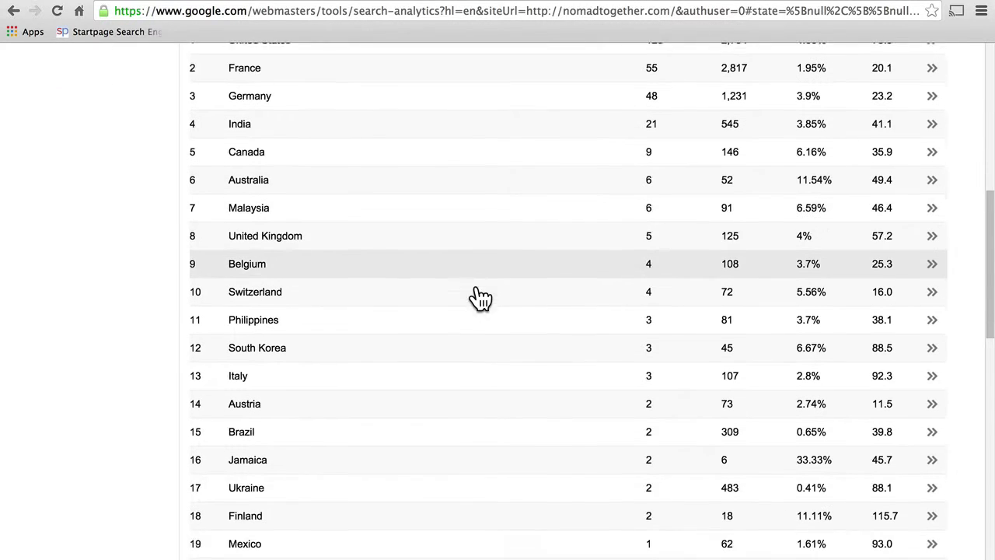
pyautogui.scroll(-20, 480, 298)
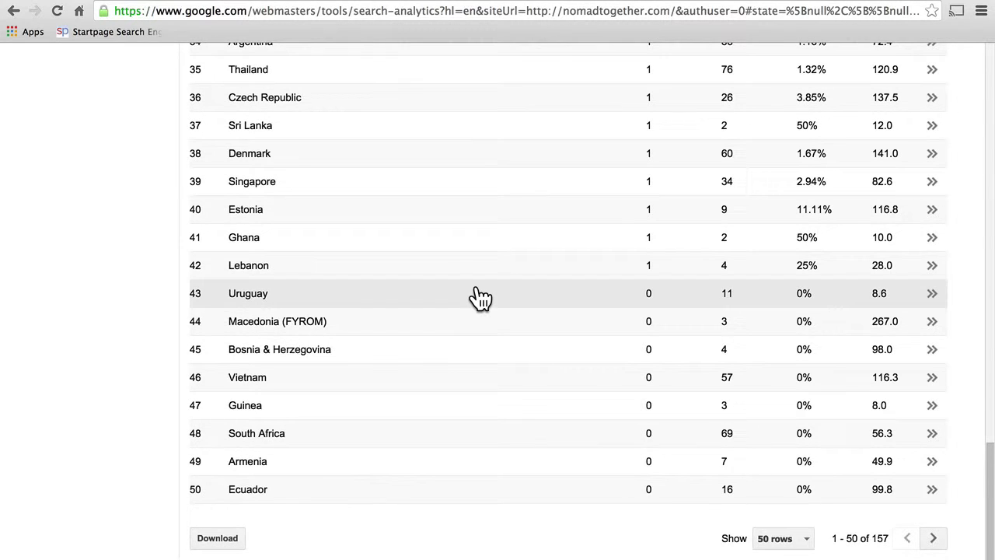
pyautogui.scroll(20, 479, 298)
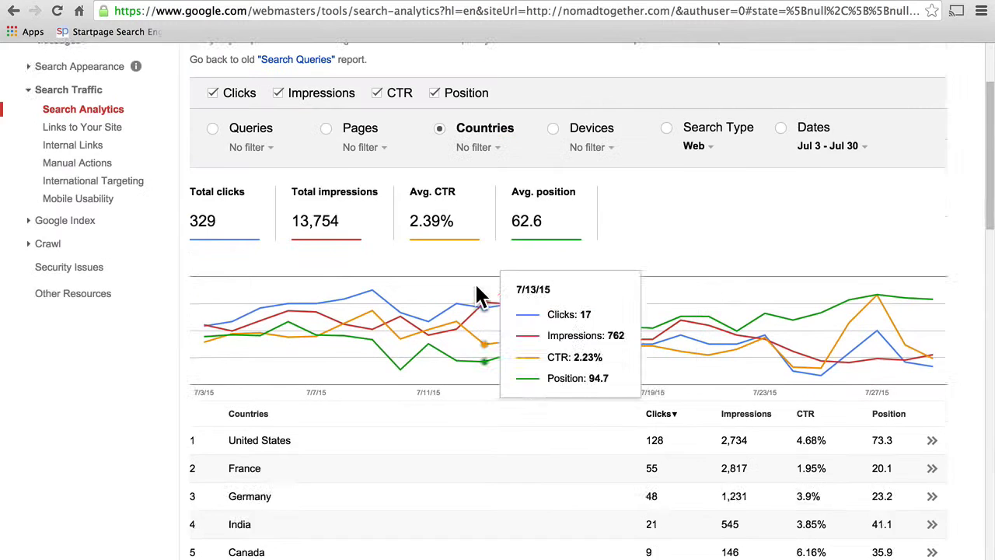
# Step: Group the report by devices, view the detailed analytics for Tablet, and return to the device overview
pyautogui.click(553, 199)
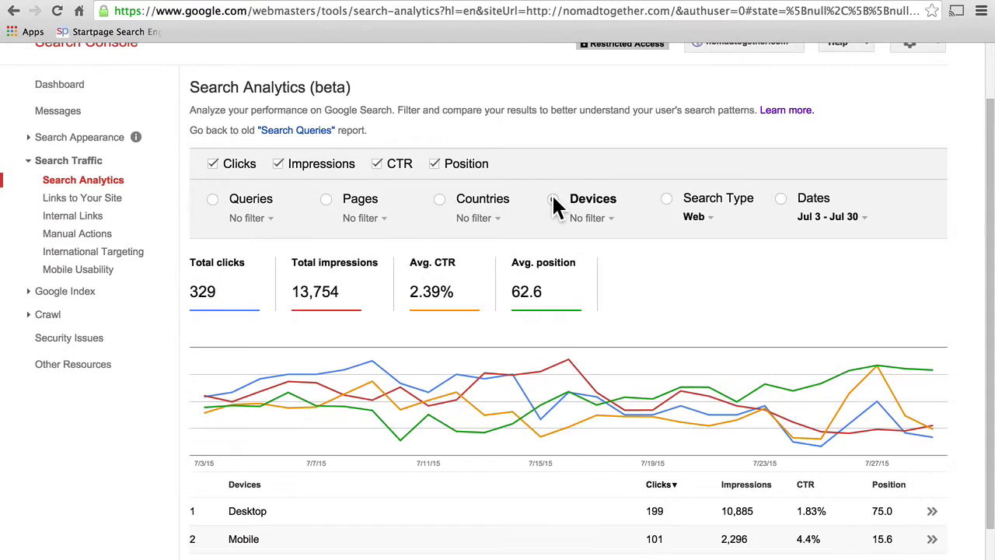
pyautogui.scroll(-2, 673, 304)
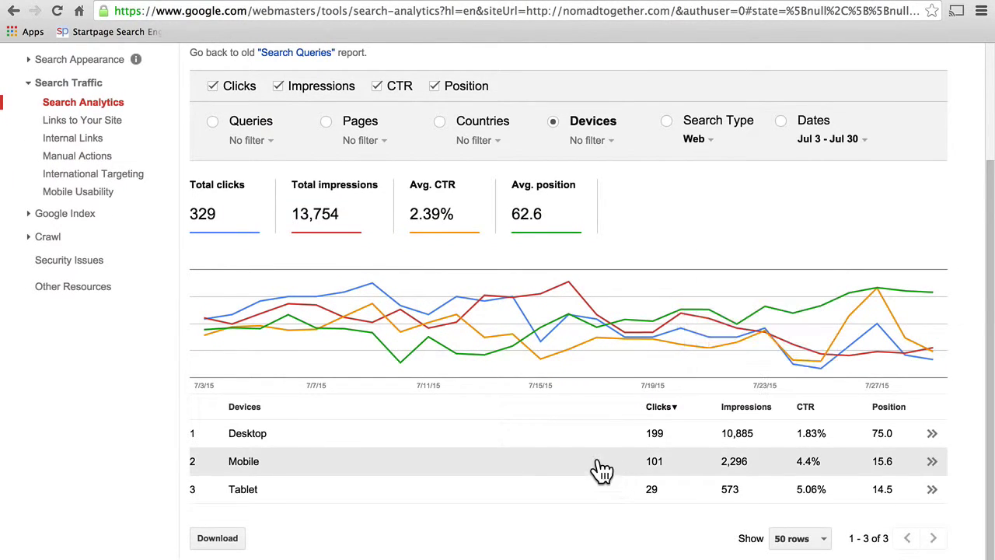
pyautogui.click(932, 492)
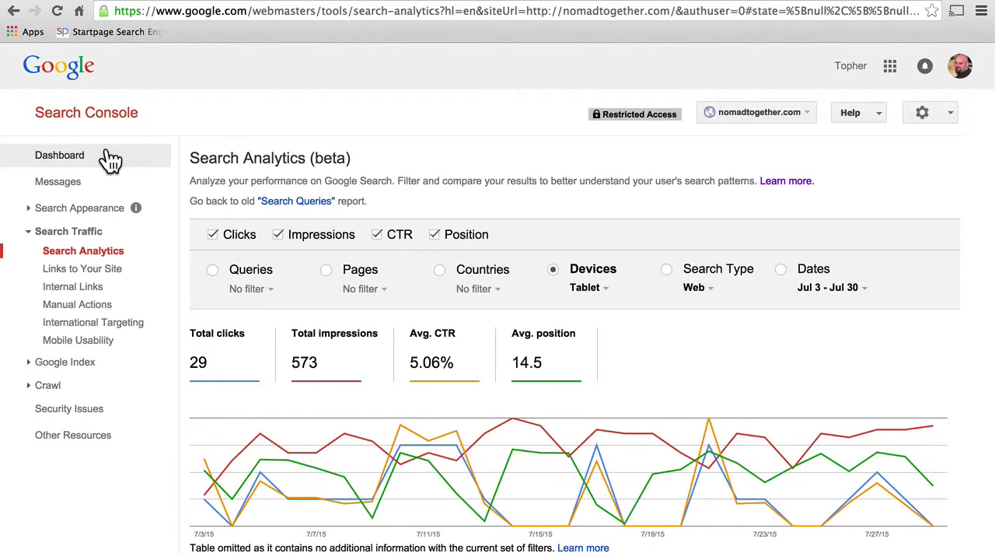
pyautogui.click(14, 12)
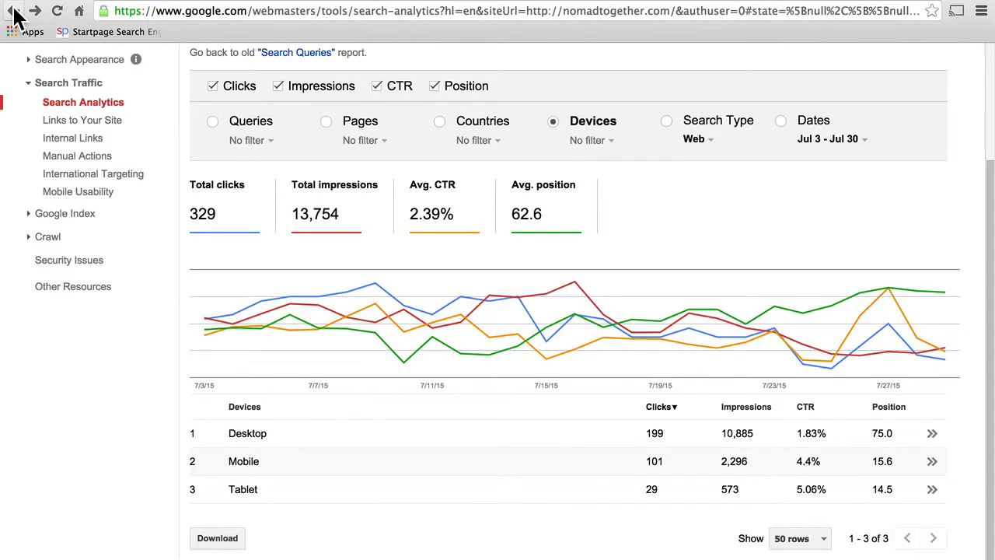
# Step: Group the report by search type and filter it first by Image and then by Video
pyautogui.click(661, 120)
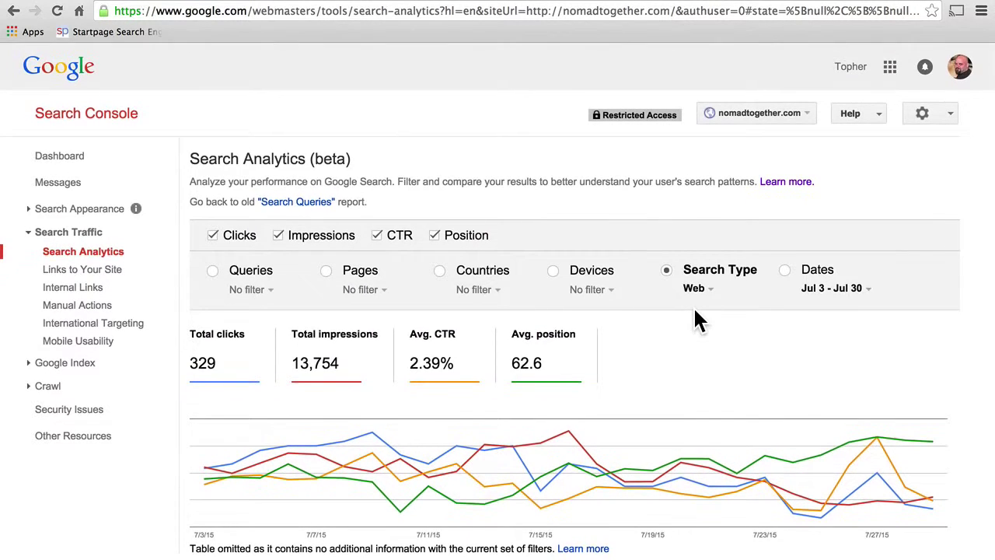
pyautogui.click(698, 287)
pyautogui.moveTo(737, 316)
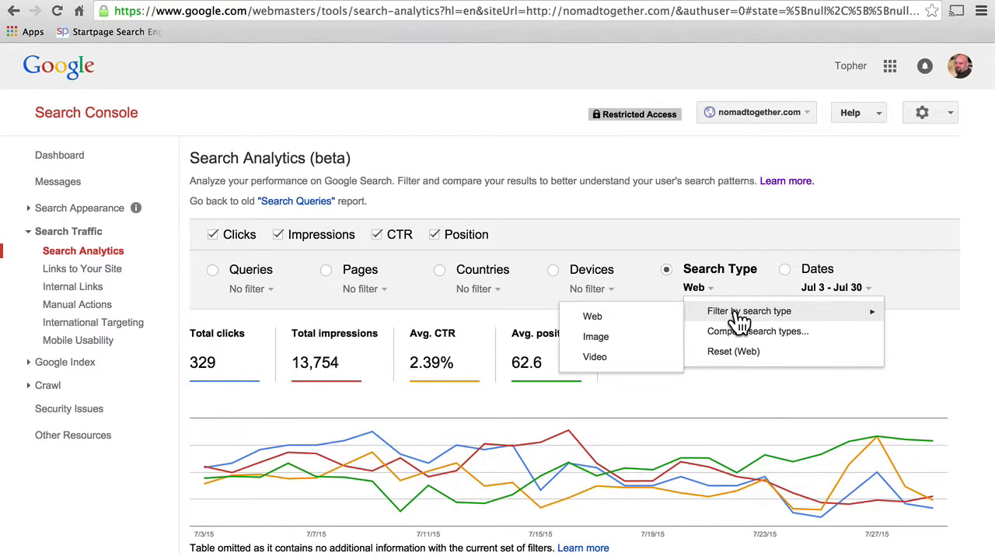
pyautogui.click(622, 342)
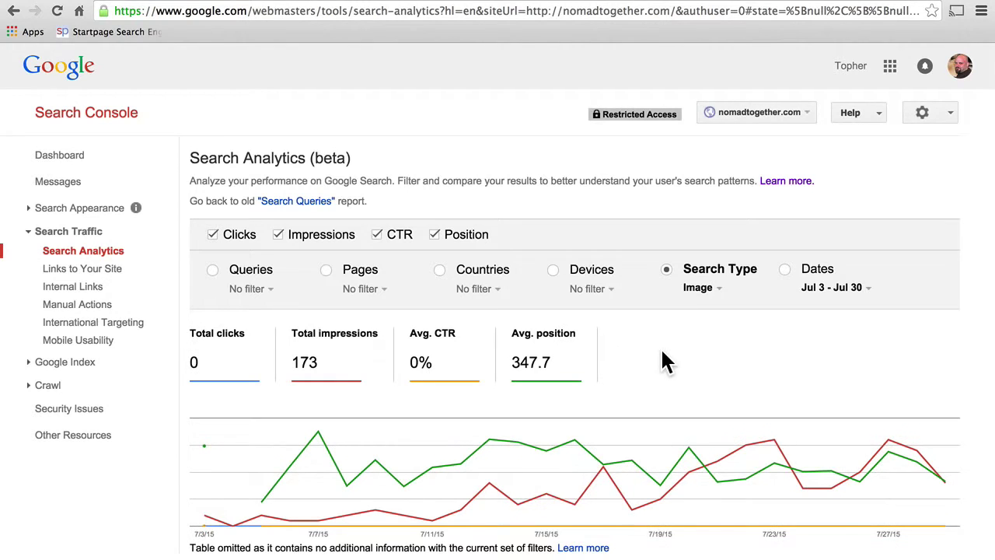
pyautogui.click(716, 291)
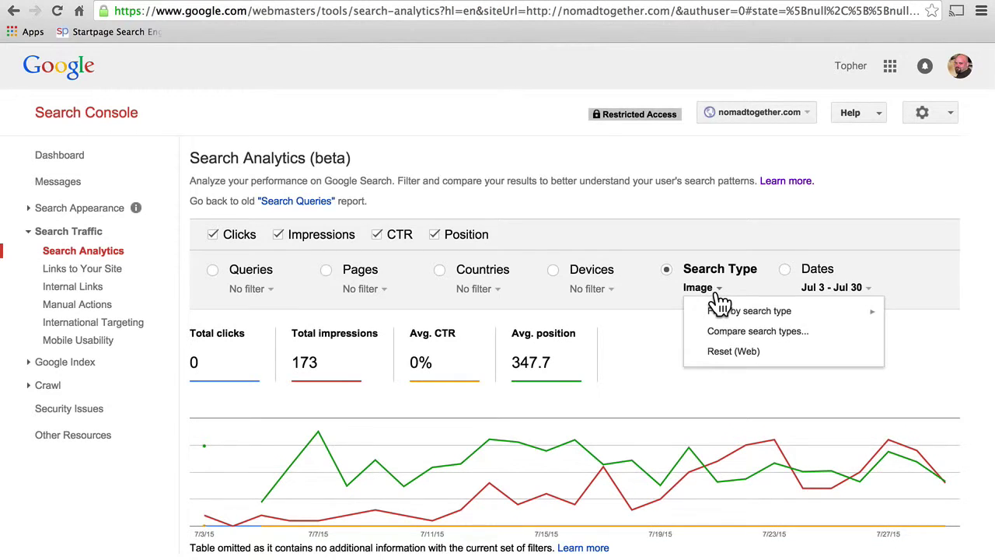
pyautogui.click(716, 351)
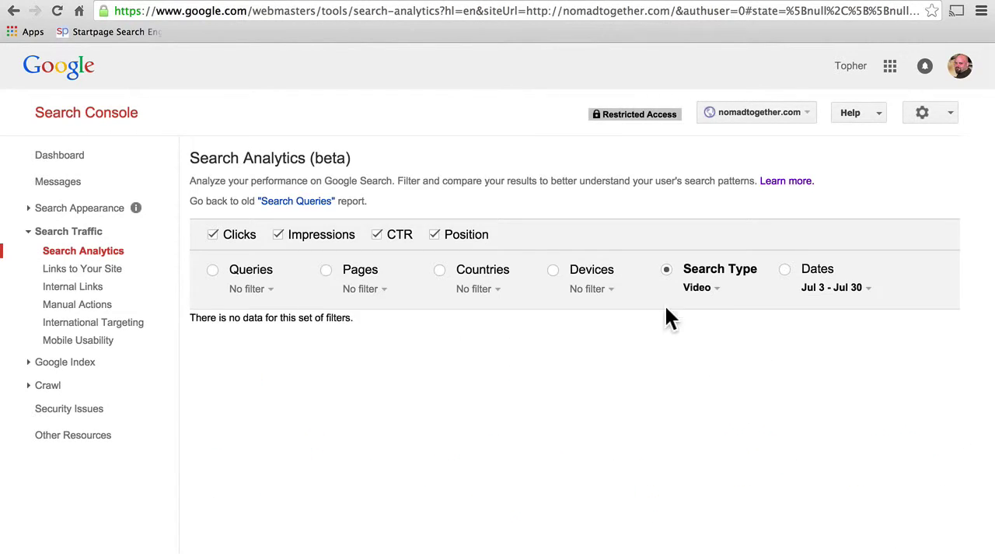
# Step: Group the Video search report by dates and look over the daily metrics
pyautogui.click(782, 268)
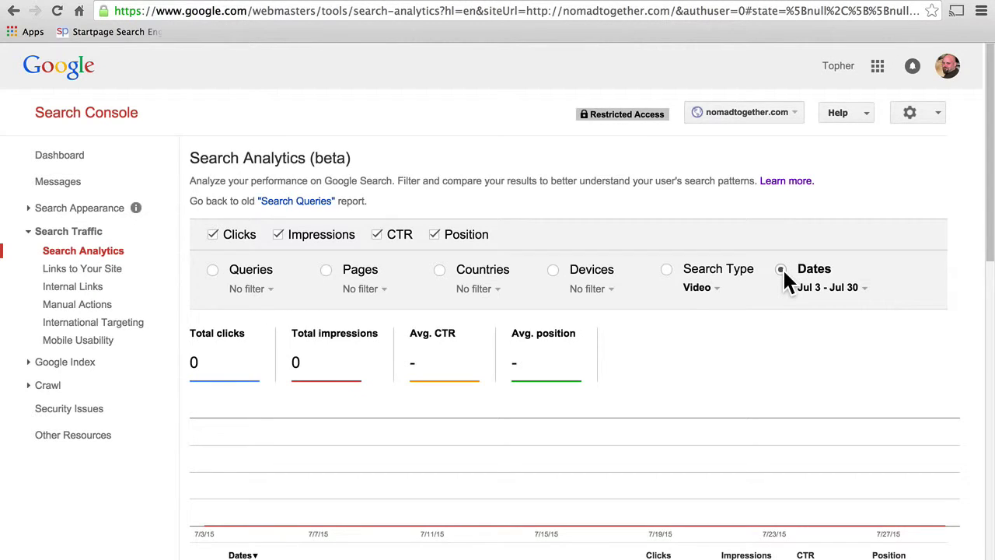
pyautogui.scroll(-2, 776, 357)
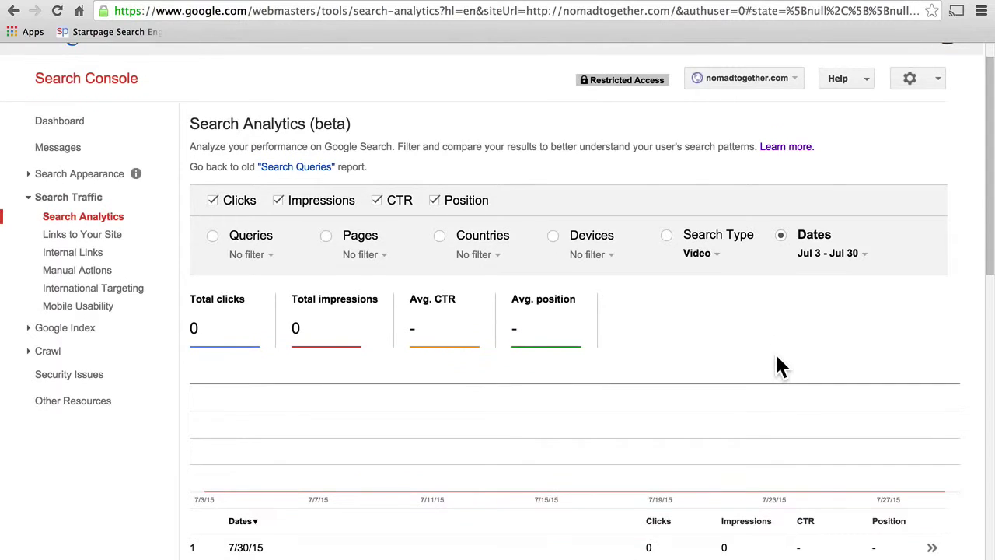
pyautogui.scroll(-5, 777, 359)
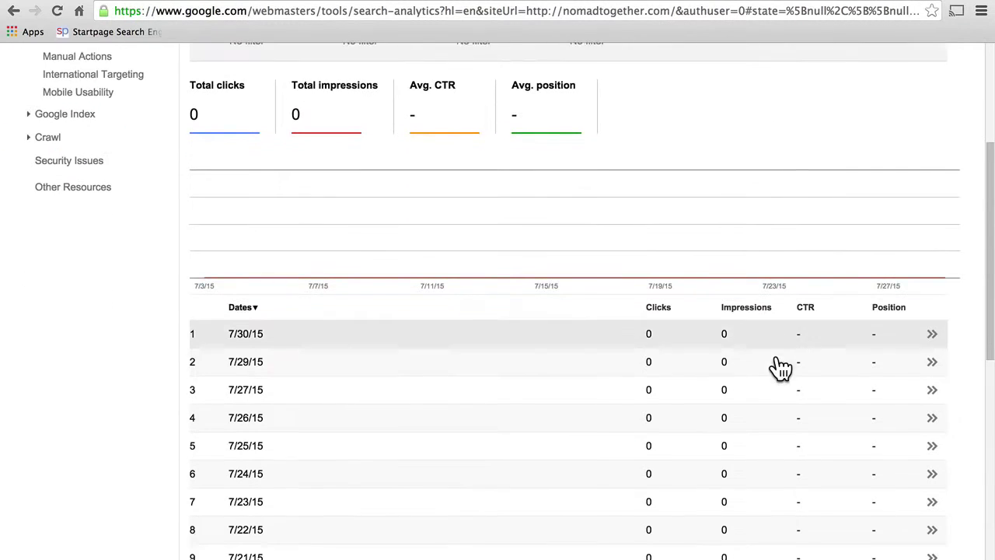
pyautogui.scroll(-1, 495, 373)
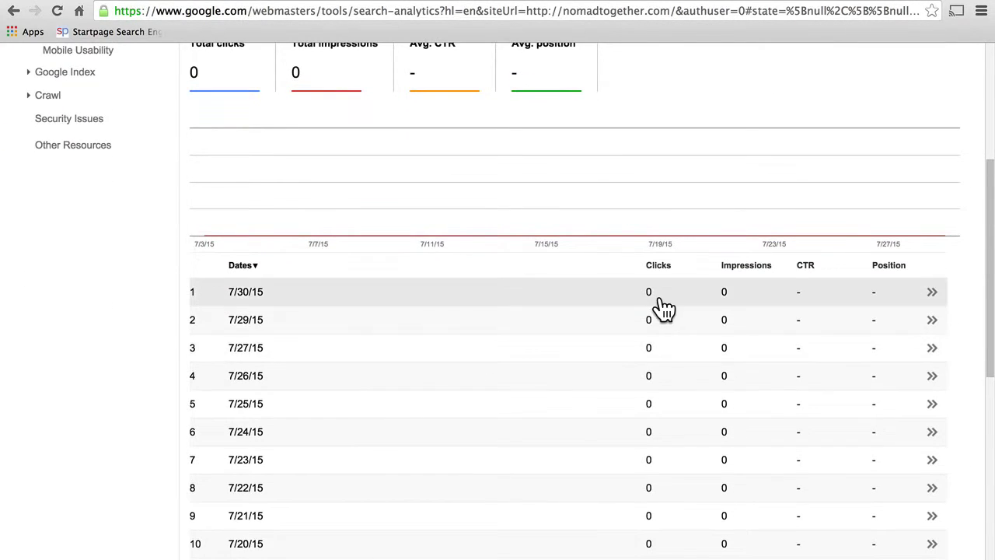
# Step: View the analytics for 7/30/15, return to the dates overview, and look through the remaining days
pyautogui.click(931, 295)
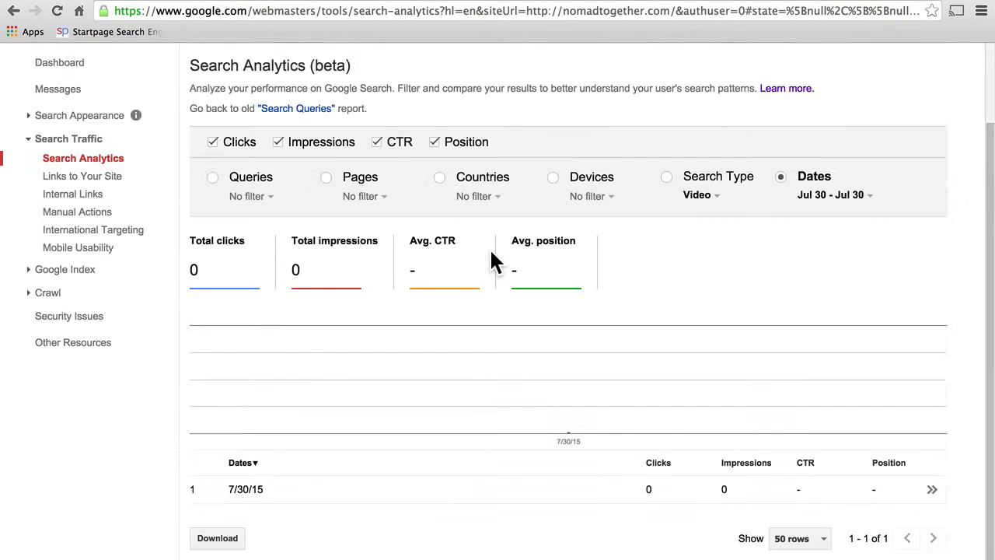
pyautogui.click(13, 12)
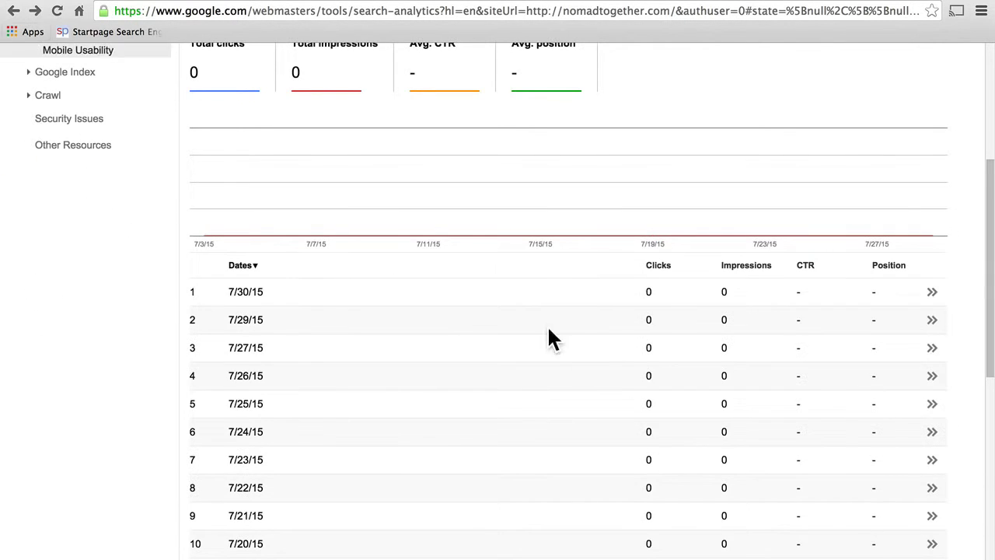
pyautogui.scroll(-2, 628, 459)
pyautogui.scroll(-10, 628, 455)
pyautogui.scroll(11, 628, 455)
pyautogui.scroll(2, 631, 465)
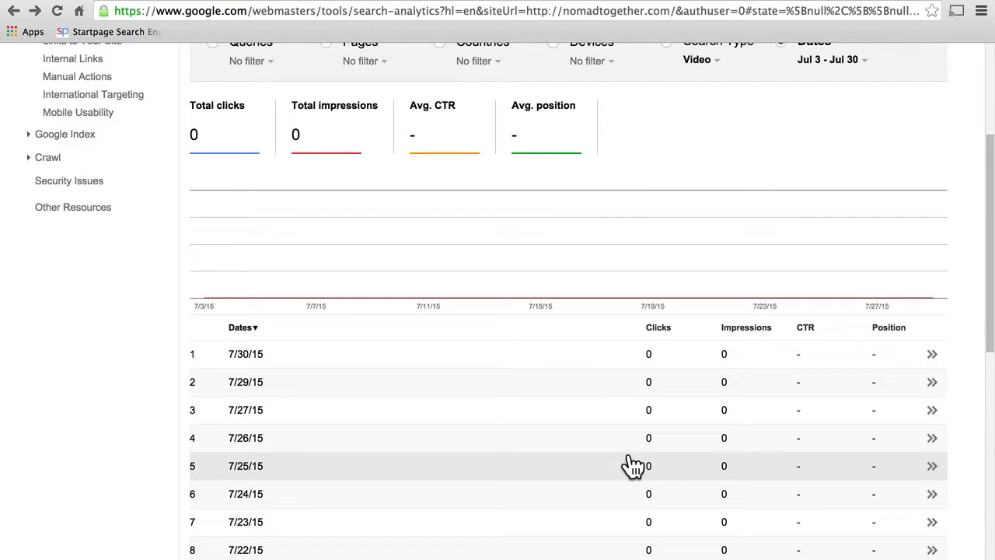
pyautogui.scroll(4, 632, 465)
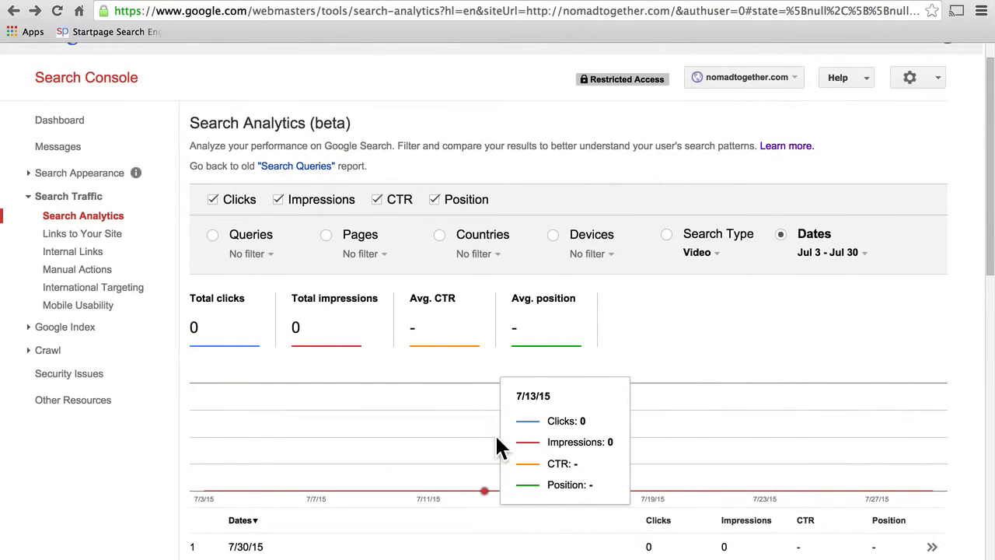
# Step: Open the old Search Queries report and look over its impressions and clicks graph and top queries table
pyautogui.click(297, 173)
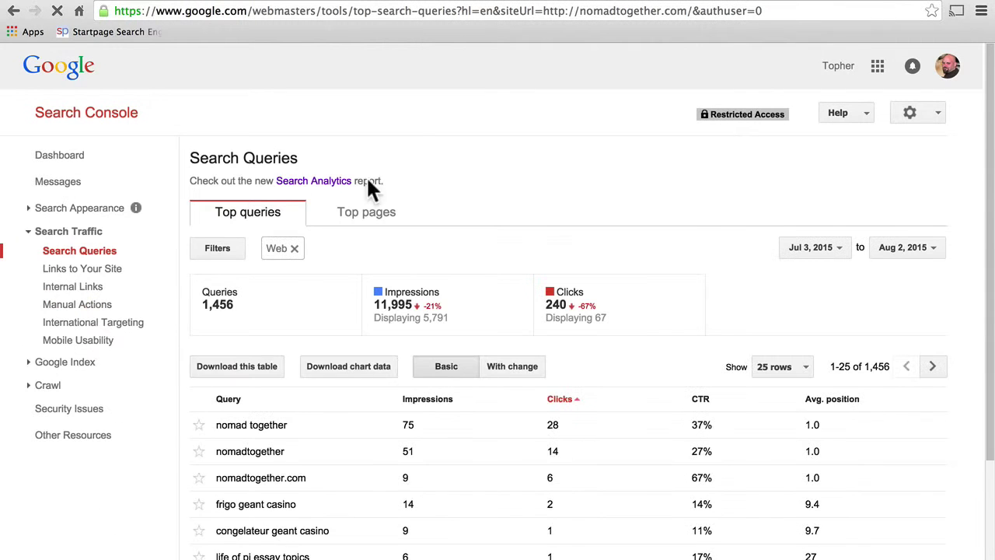
pyautogui.scroll(-5, 547, 194)
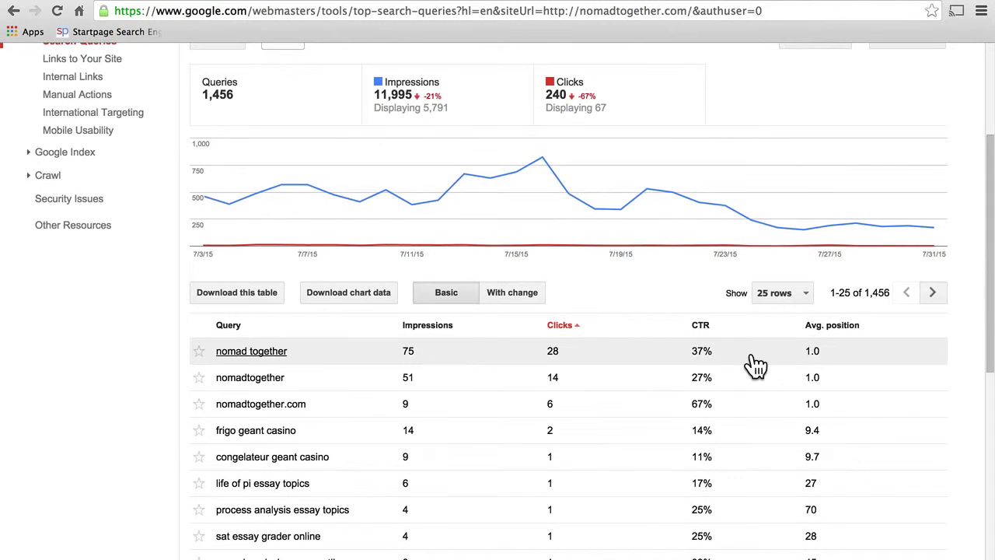
pyautogui.scroll(-4, 765, 334)
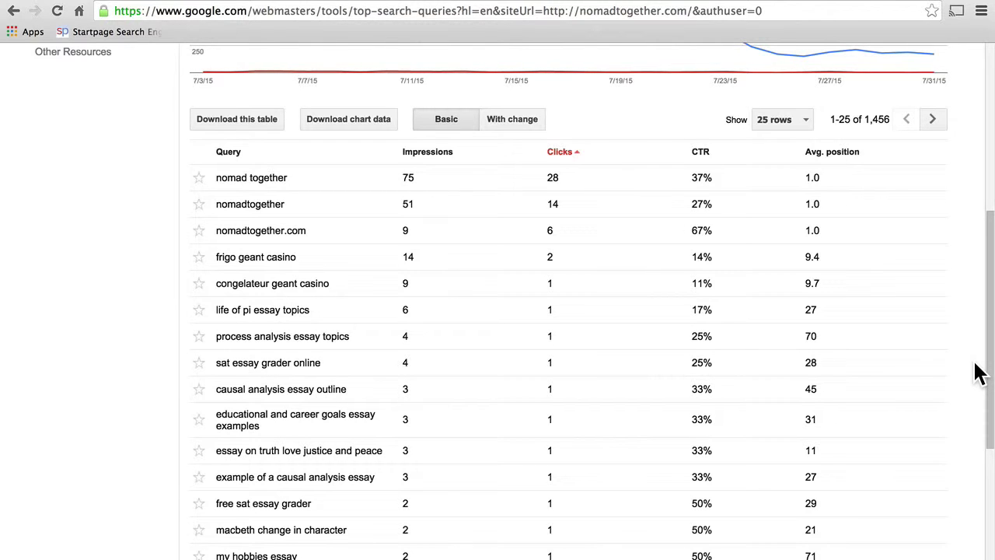
pyautogui.scroll(-5, 978, 372)
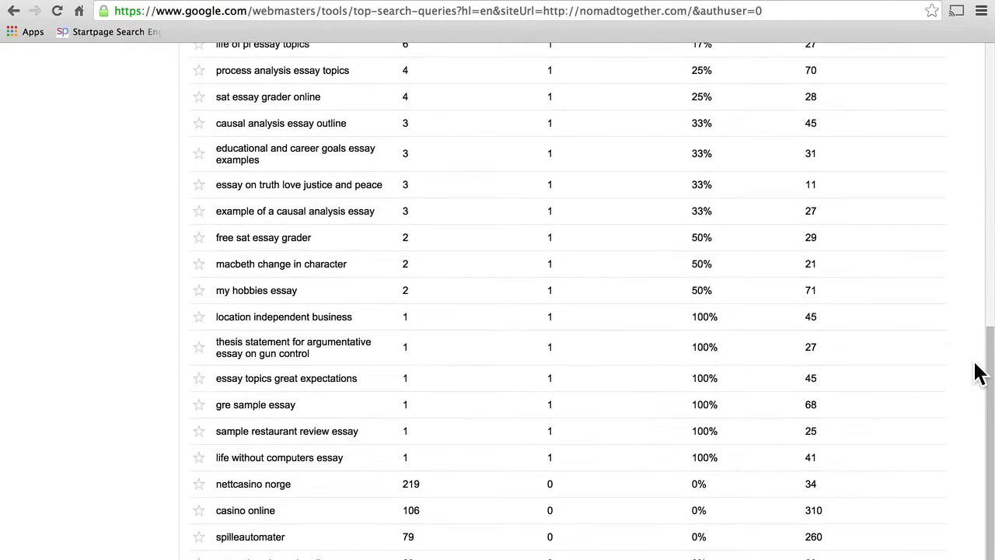
pyautogui.scroll(14, 978, 372)
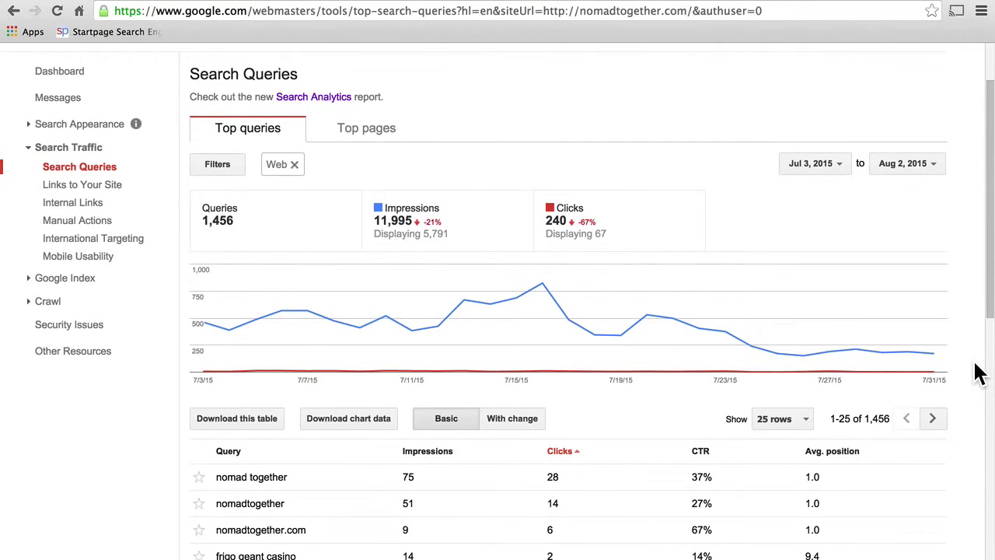
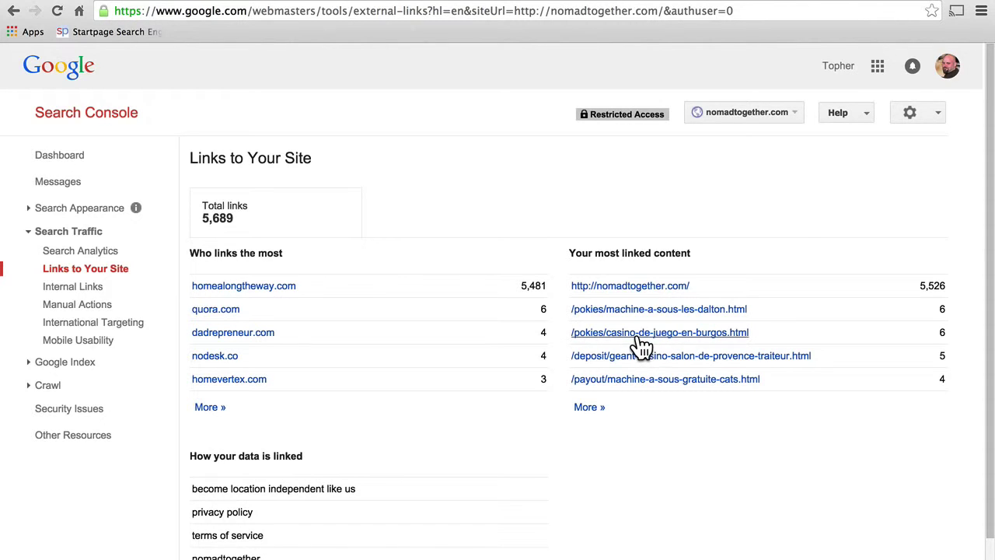
# Step: Examine the most linked pages and their link counts in the Links to Your Site report
pyautogui.moveTo(639, 343)
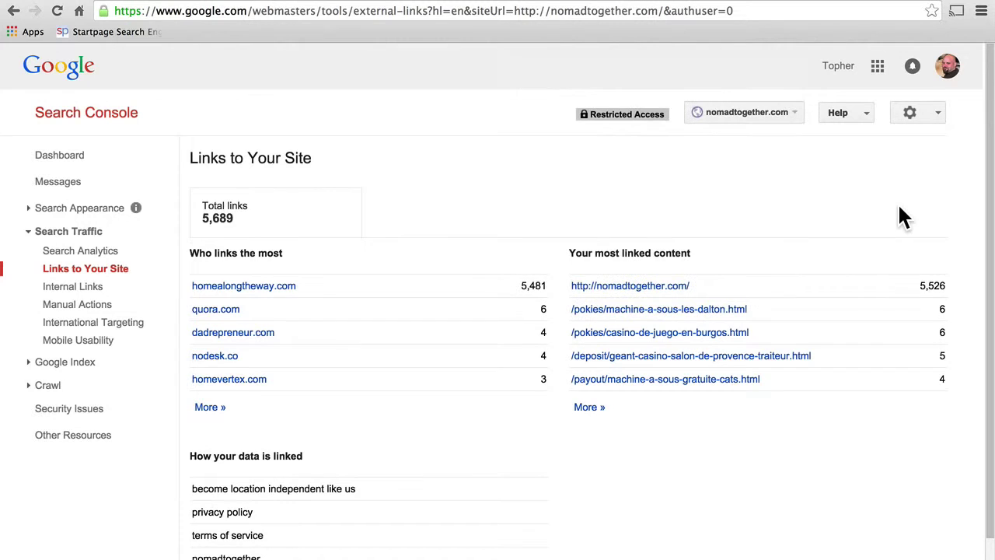
pyautogui.moveTo(921, 286); pyautogui.dragTo(946, 285)
pyautogui.click(946, 285)
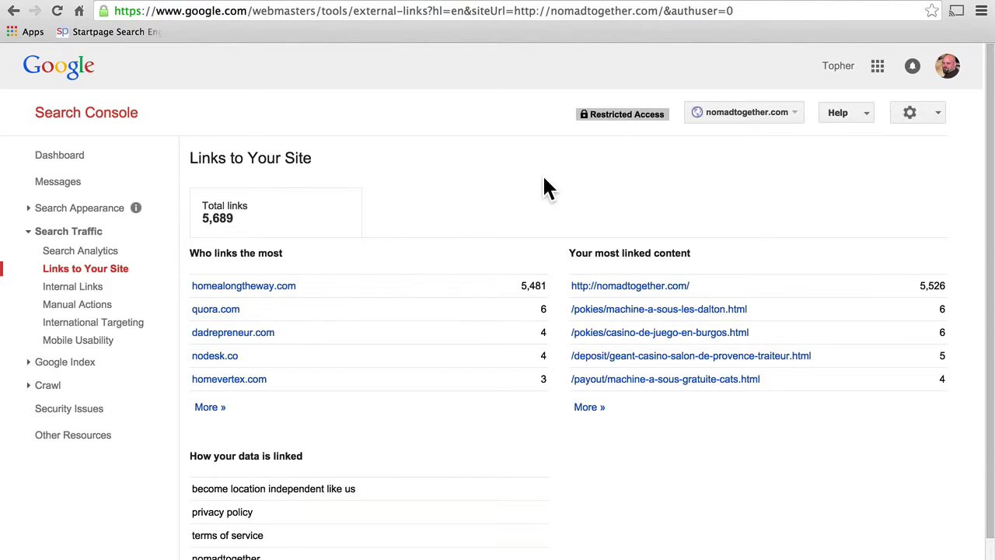
# Step: Open the Internal Links report and look over the target pages and their link counts
pyautogui.click(86, 287)
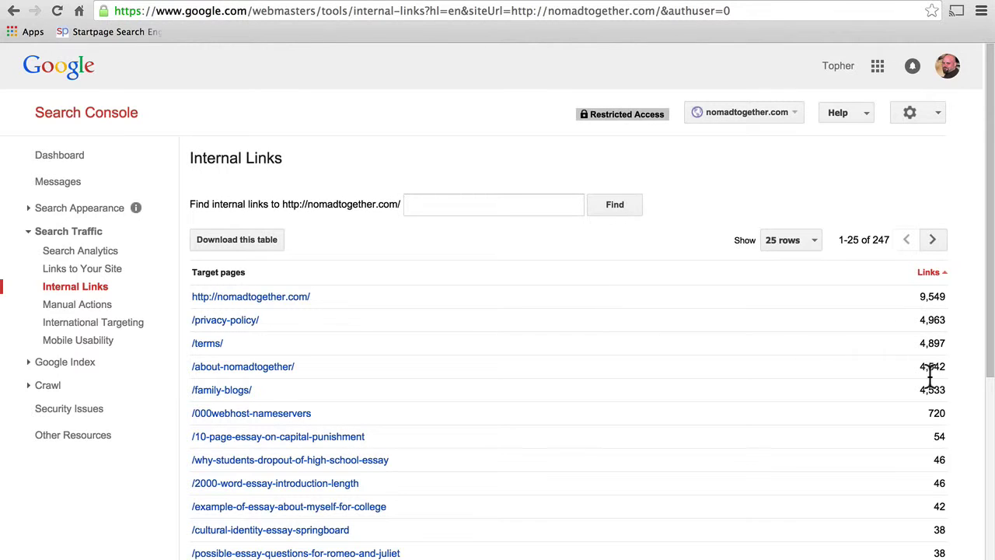
pyautogui.click(78, 10)
pyautogui.click(90, 290)
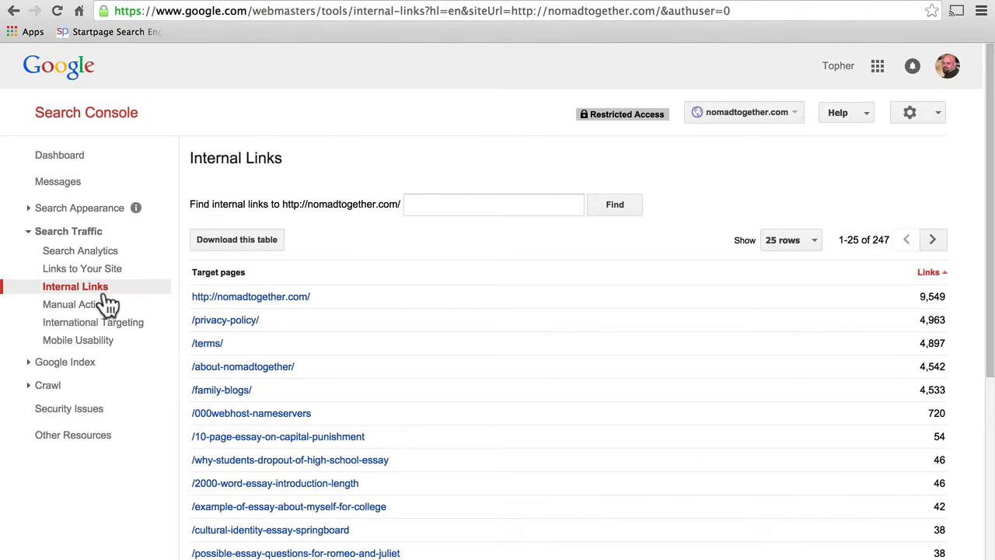
# Step: Check the Manual Actions report, and view the language information under International Targeting
pyautogui.click(93, 308)
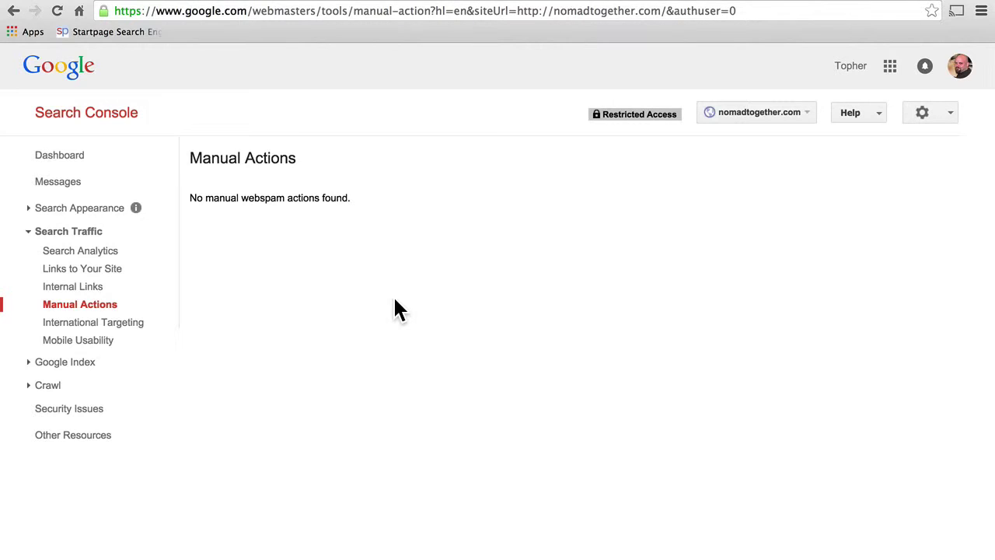
pyautogui.click(117, 324)
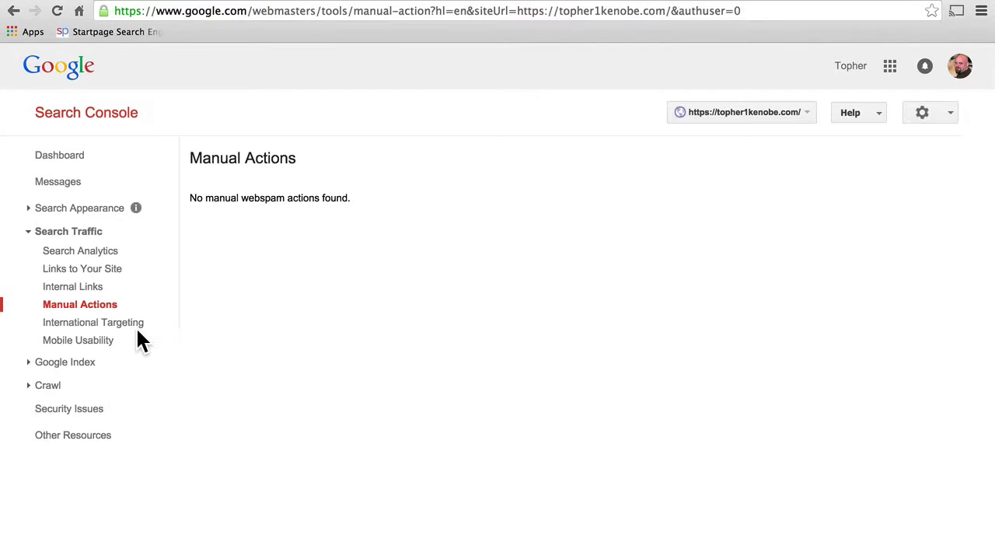
pyautogui.click(132, 325)
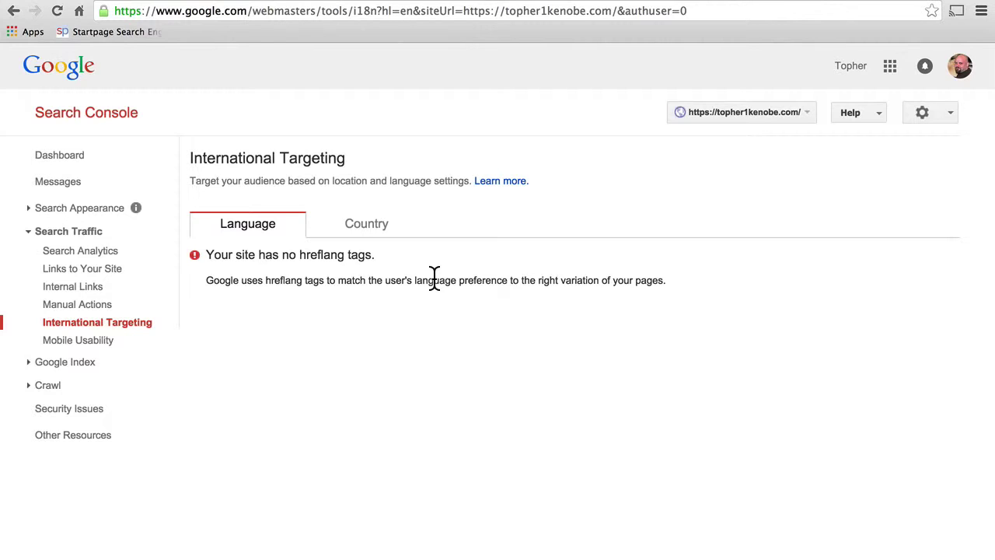
# Step: Open the Mobile Usability report and read through its Learn more help article
pyautogui.click(102, 342)
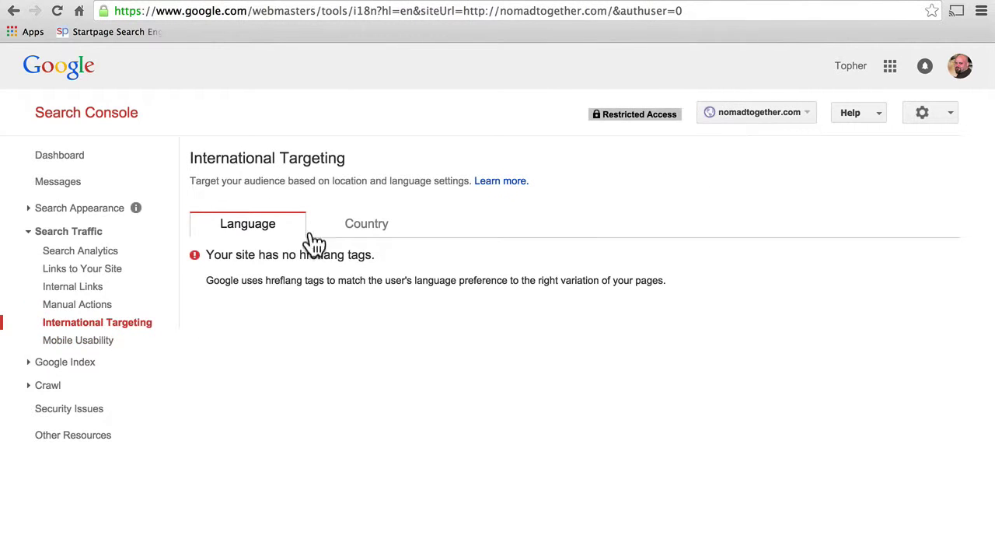
pyautogui.click(102, 346)
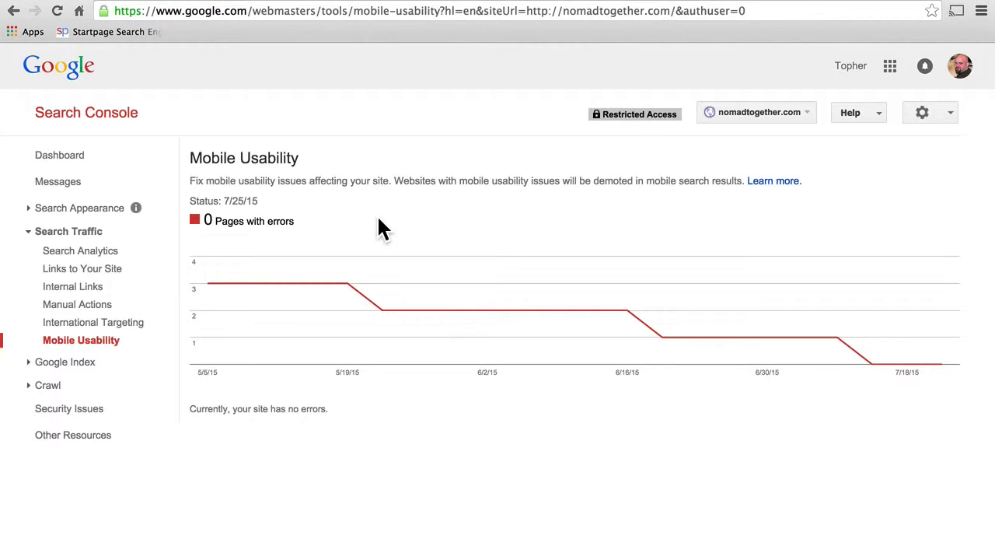
pyautogui.click(773, 181)
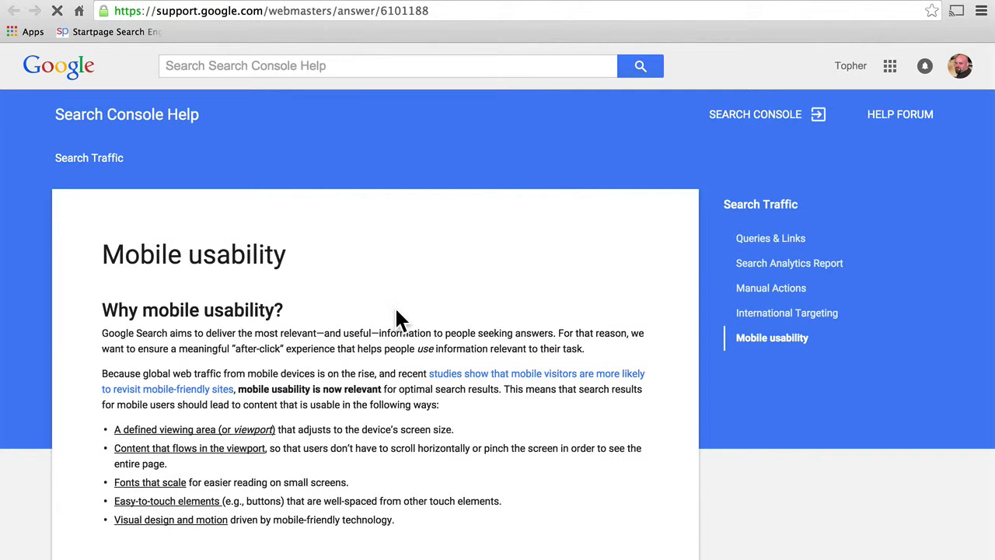
pyautogui.scroll(-10, 396, 318)
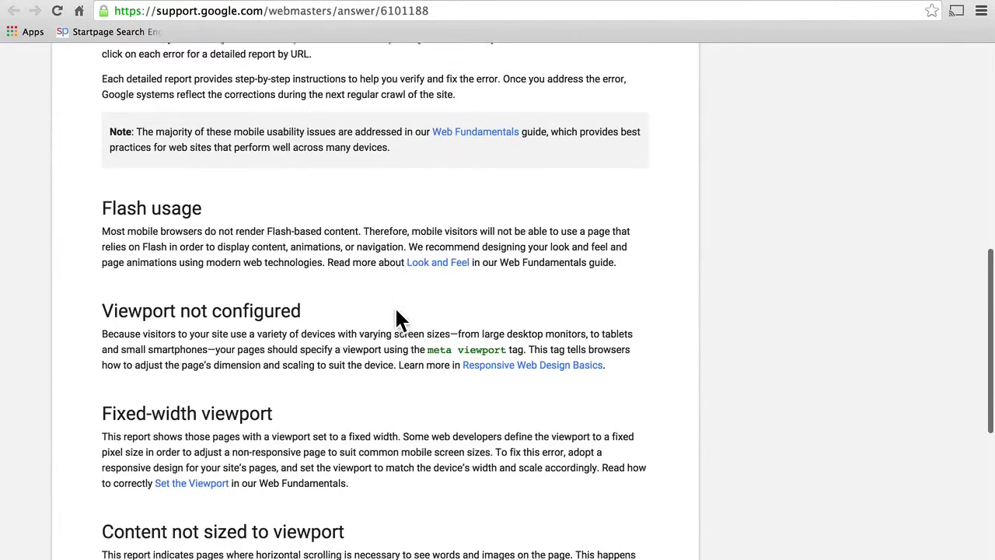
pyautogui.scroll(-8, 396, 311)
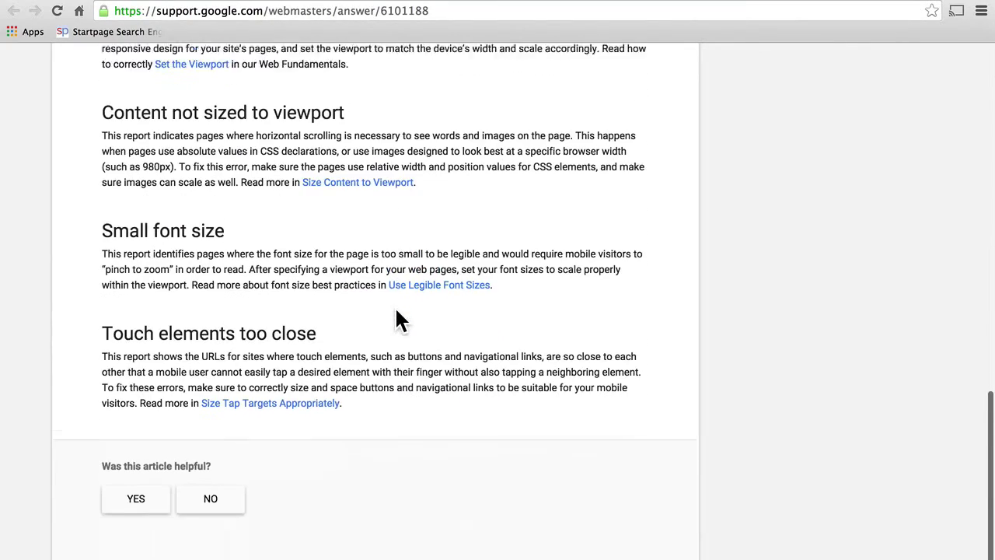
pyautogui.scroll(18, 396, 315)
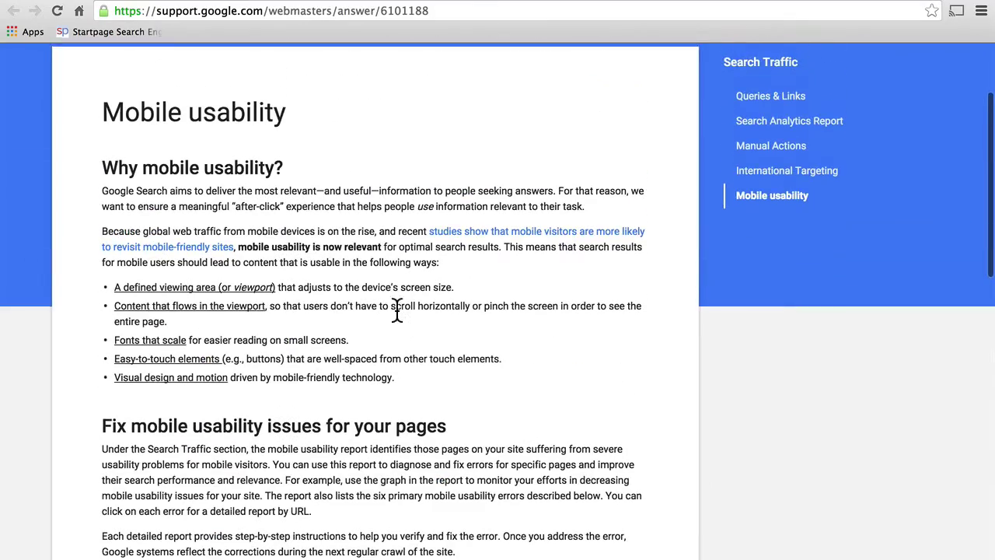
pyautogui.click(459, 4)
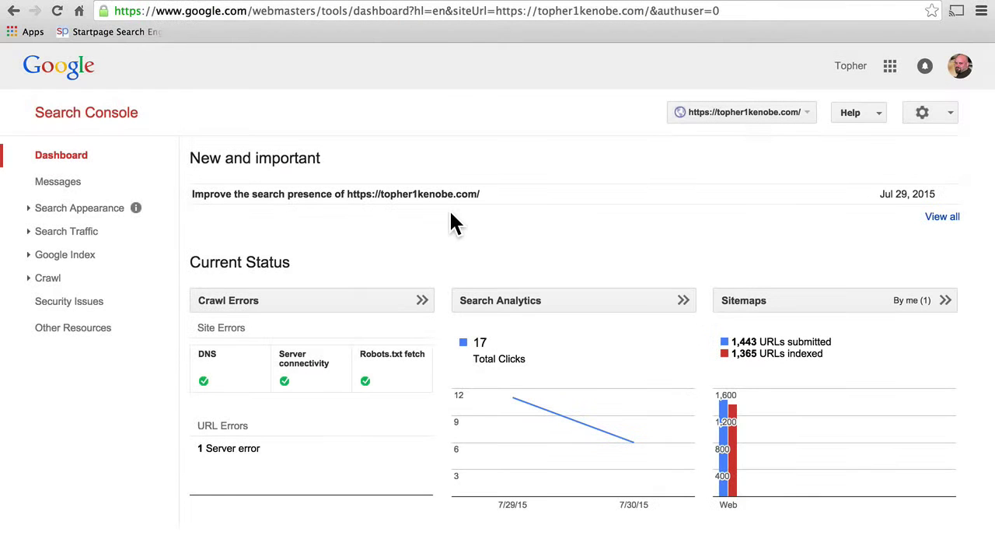
# Step: Open the Google Index Status report and examine nomadtogether.com's indexed page totals around April 2015 on the graph
pyautogui.click(88, 256)
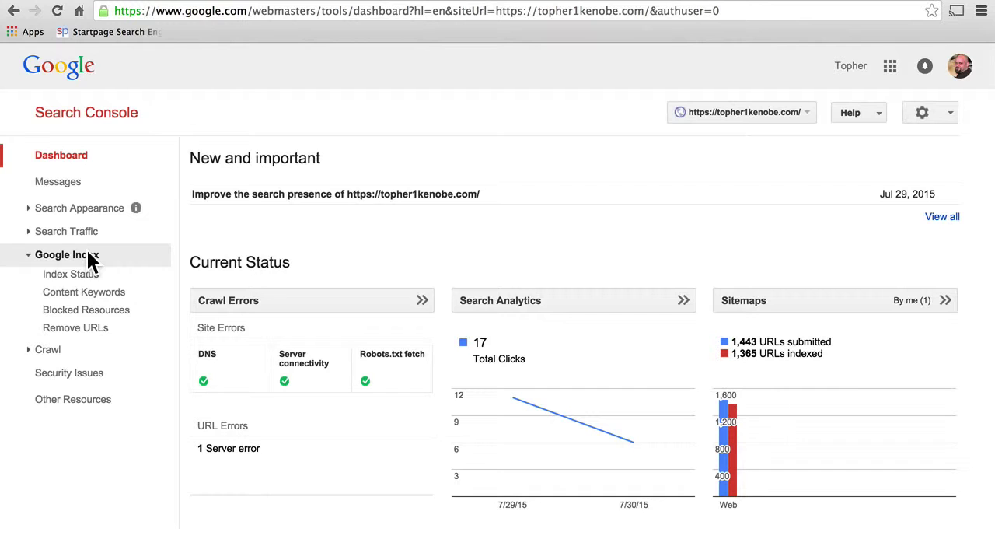
pyautogui.click(91, 278)
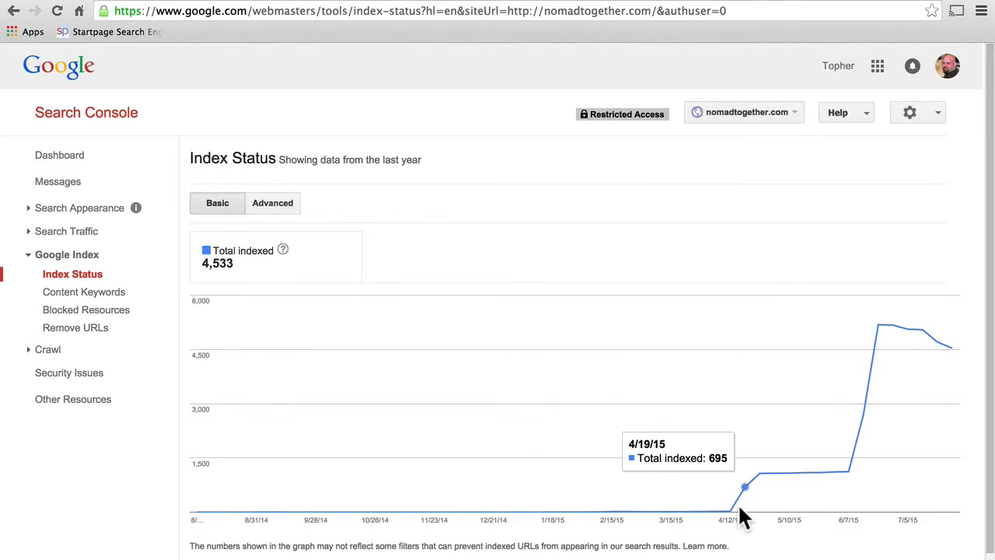
pyautogui.moveTo(731, 519)
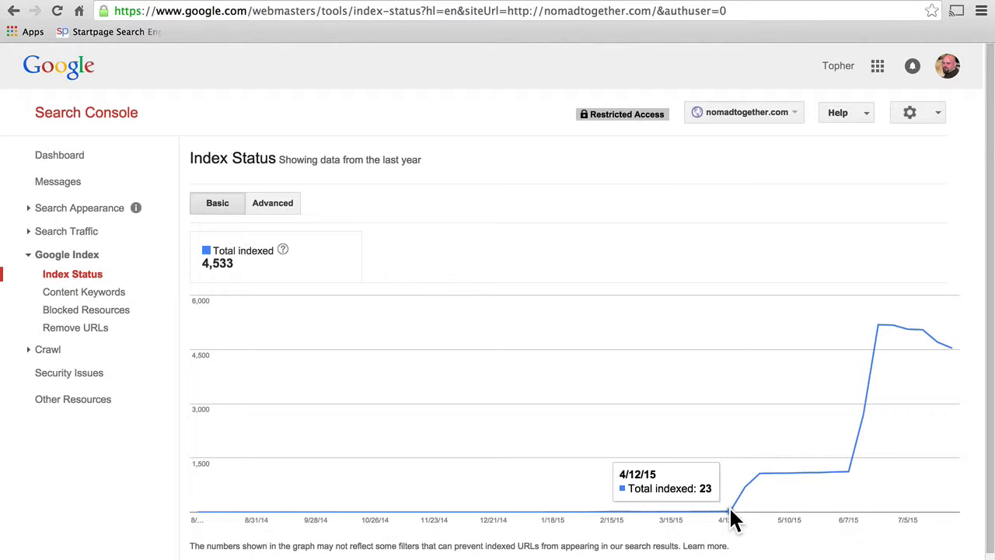
pyautogui.moveTo(757, 470)
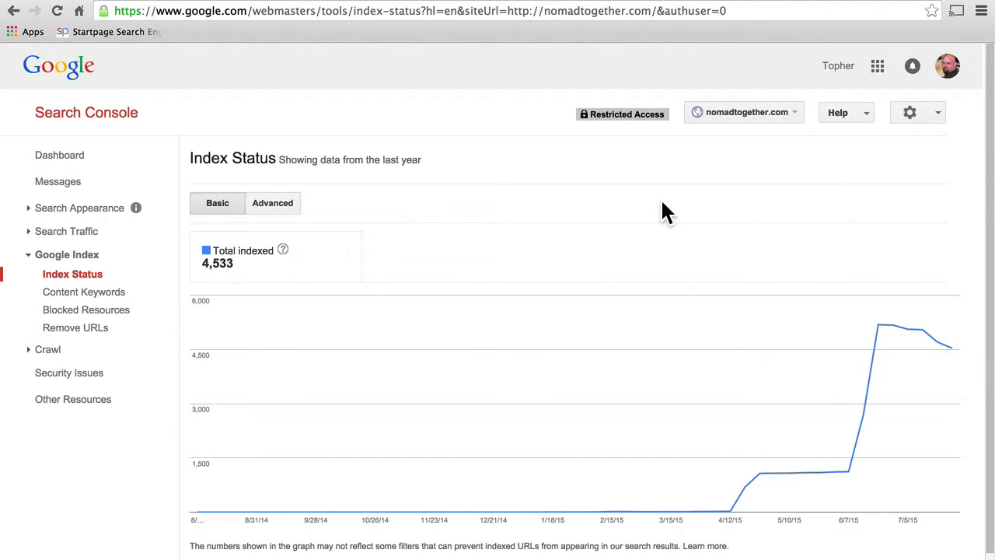
# Step: Show the advanced Index Status data with Removed included, and return to the Basic view
pyautogui.click(272, 203)
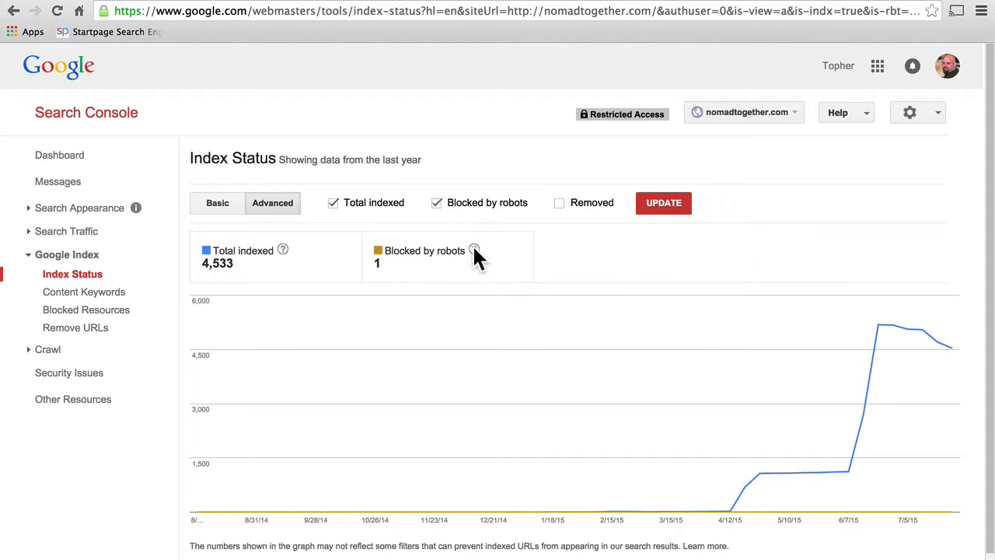
pyautogui.moveTo(474, 249)
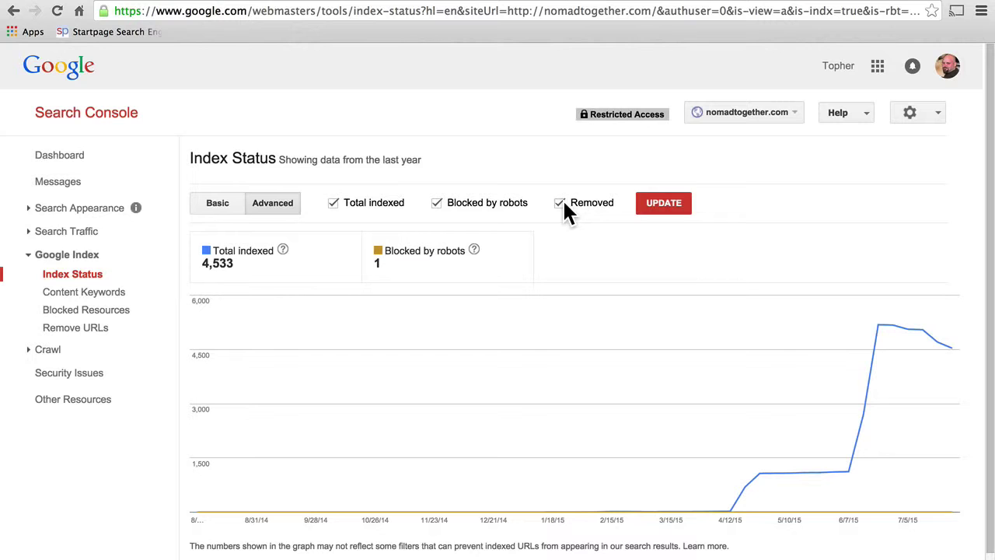
pyautogui.click(664, 205)
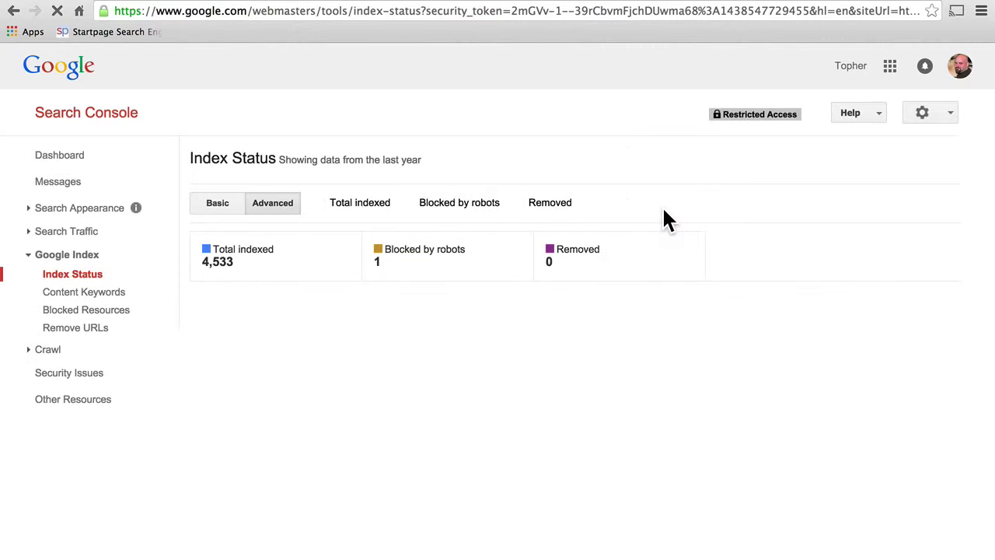
pyautogui.click(217, 203)
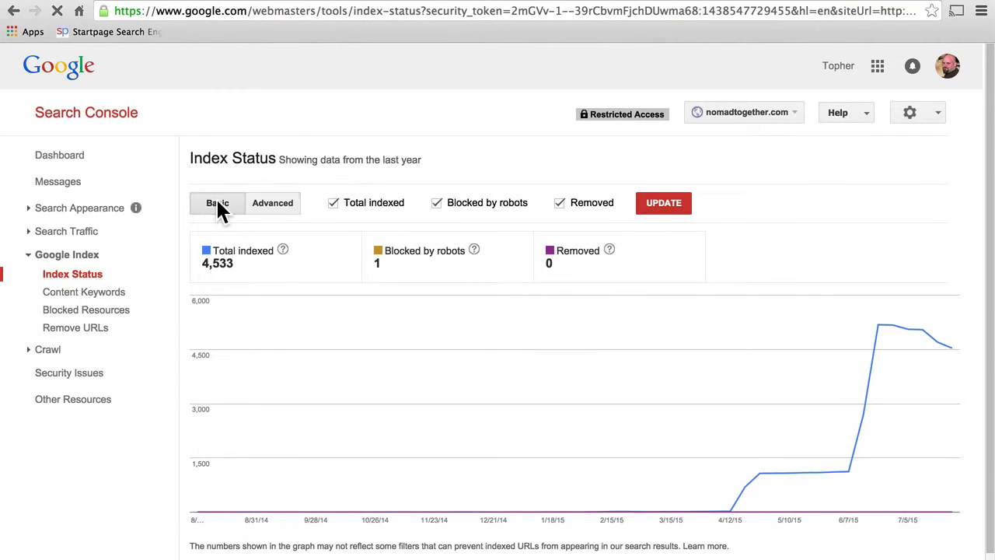
# Step: Open the Content Keywords report for nomadtogether.com and look over the keywords by significance
pyautogui.click(109, 294)
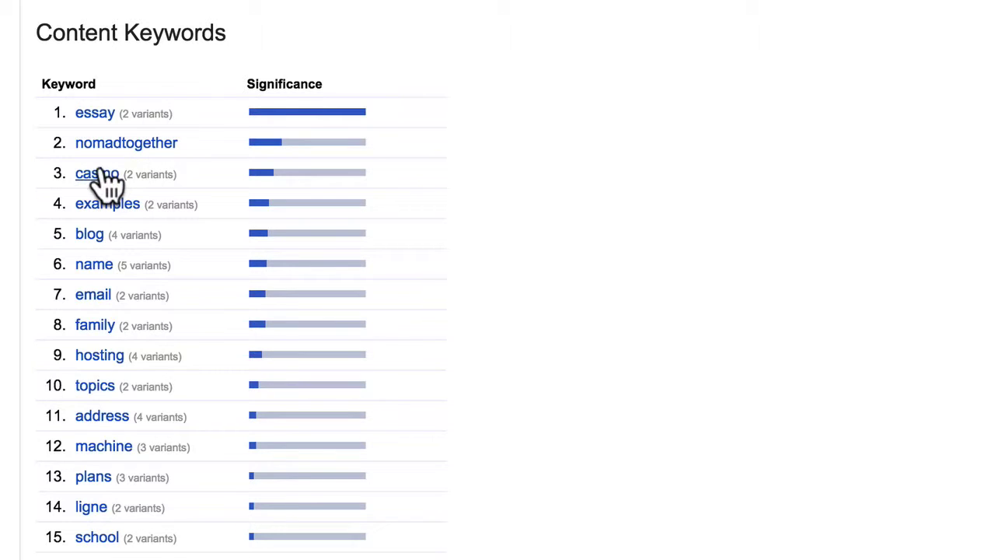
pyautogui.scroll(-3, 495, 362)
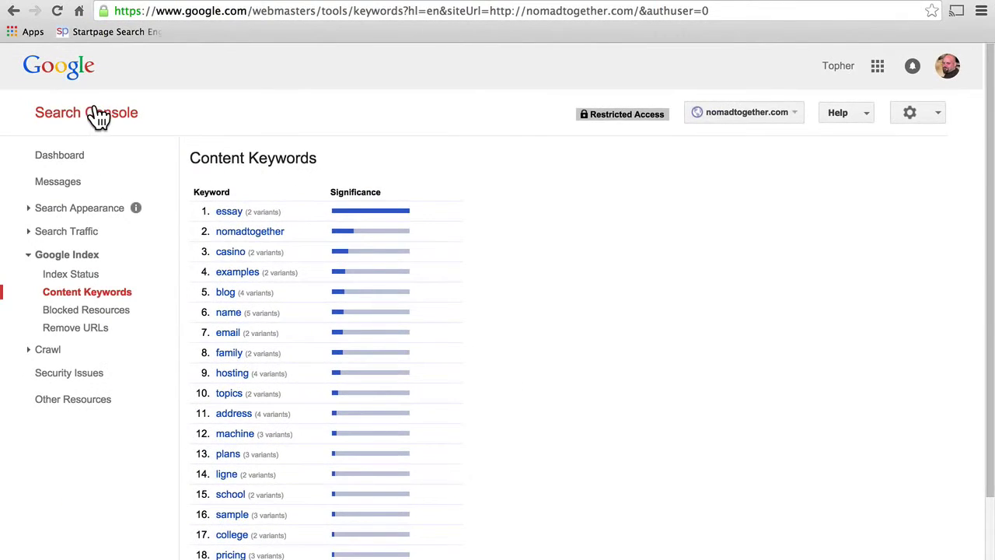
# Step: Switch to the accessofwestmichigan.org property and examine the dip in its Index Status graph around March and April 2015
pyautogui.click(97, 118)
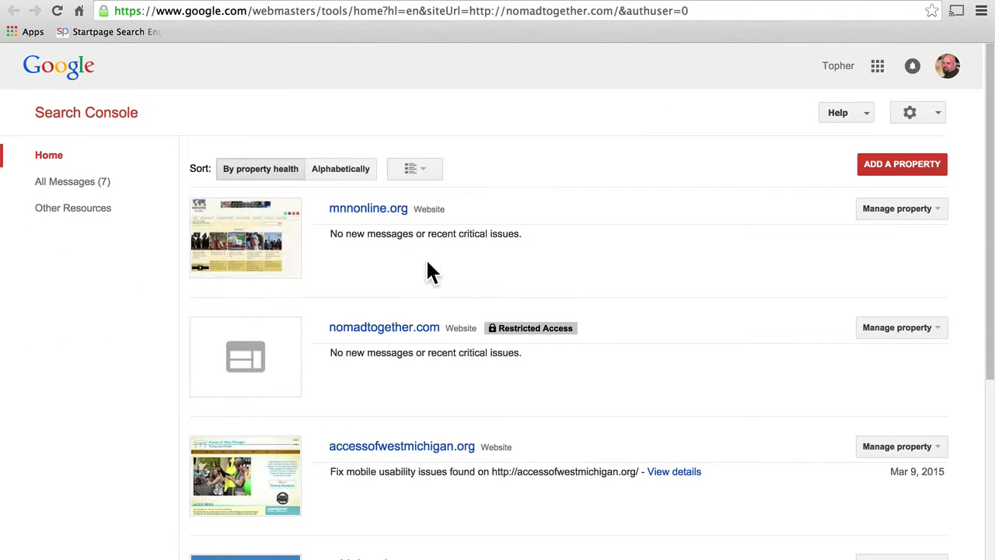
pyautogui.click(379, 451)
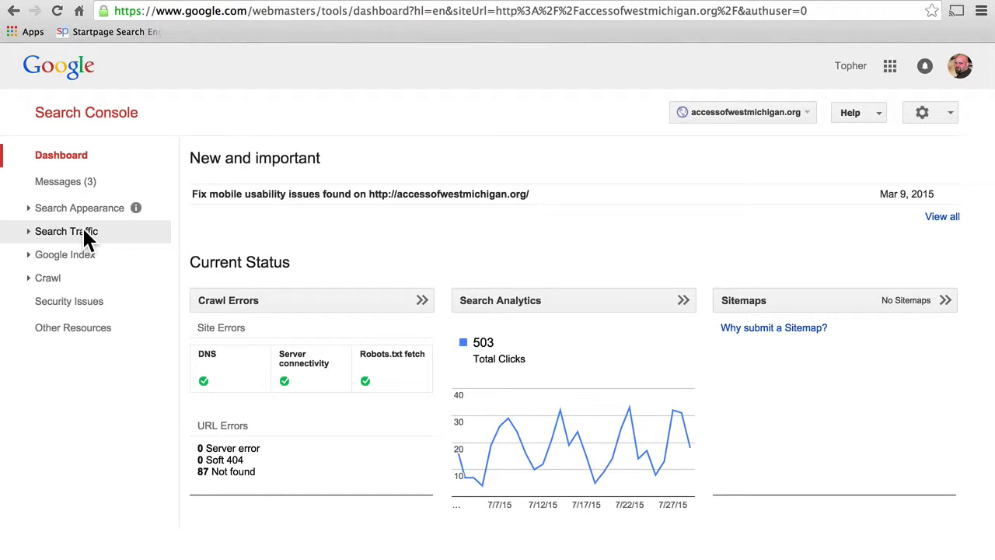
pyautogui.click(70, 254)
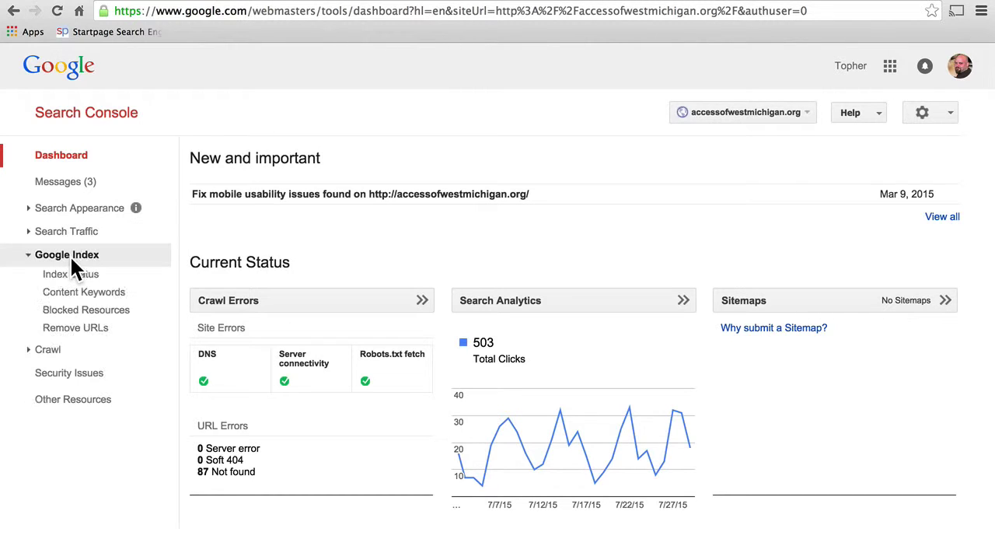
pyautogui.click(78, 277)
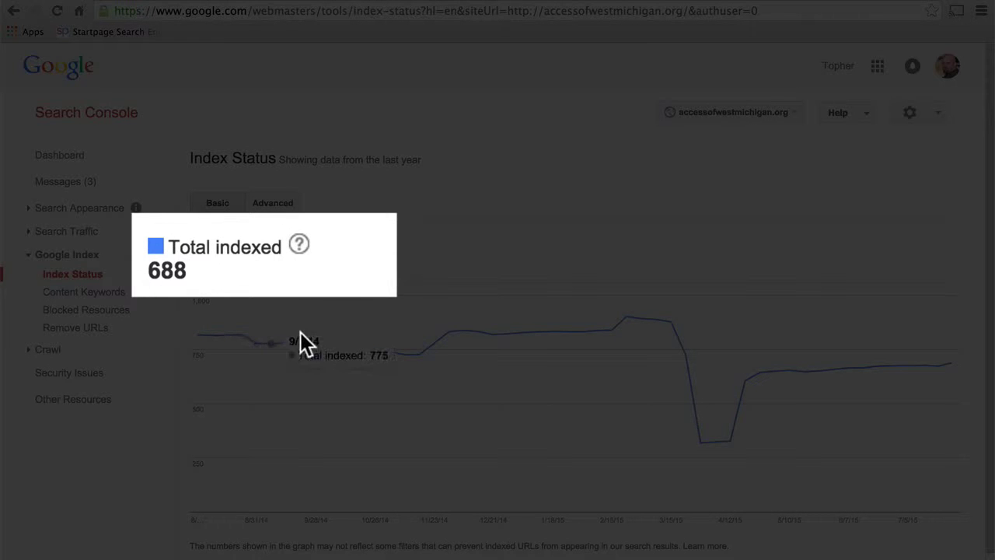
pyautogui.moveTo(636, 329)
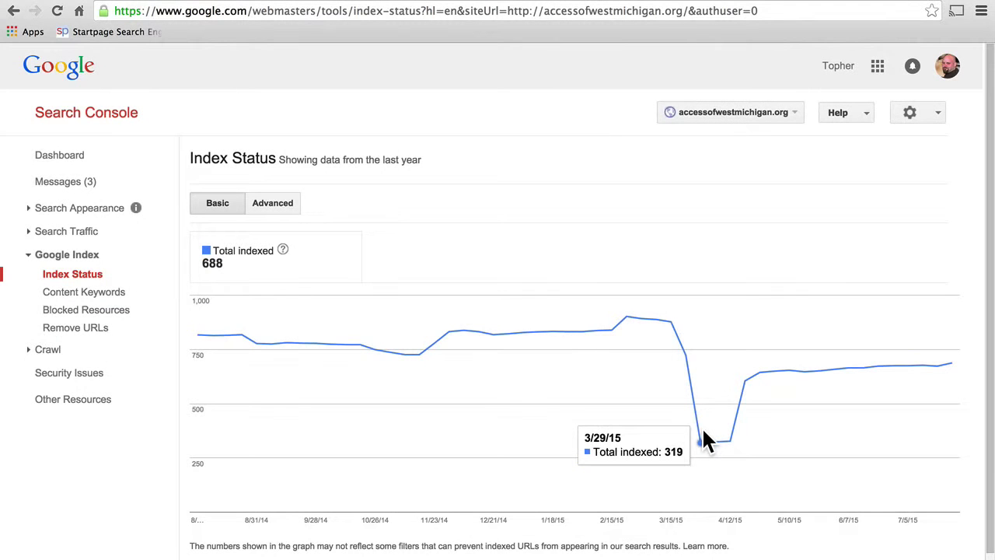
pyautogui.moveTo(720, 437)
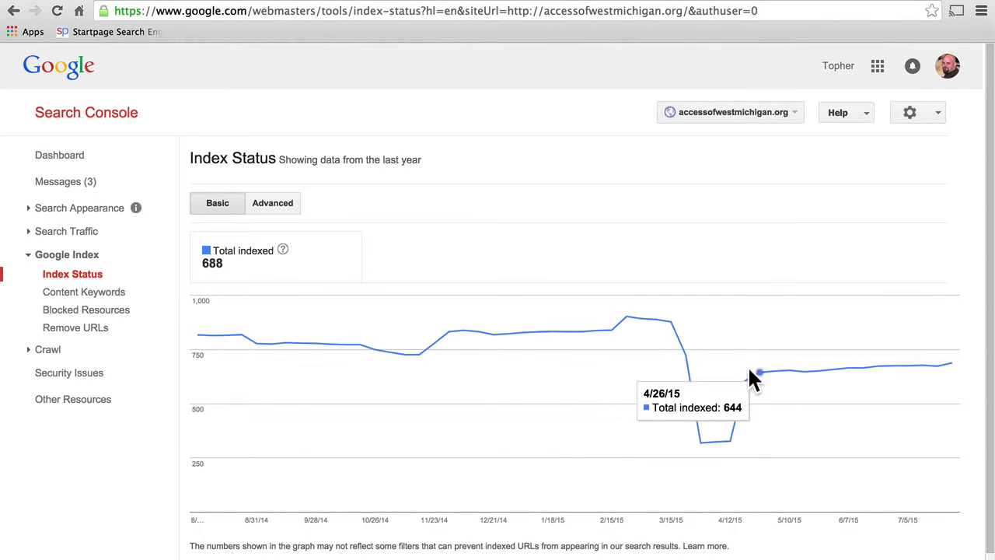
# Step: Look over accessofwestmichigan.org's Content Keywords, and view the variants and top URLs for the keyword food
pyautogui.click(106, 300)
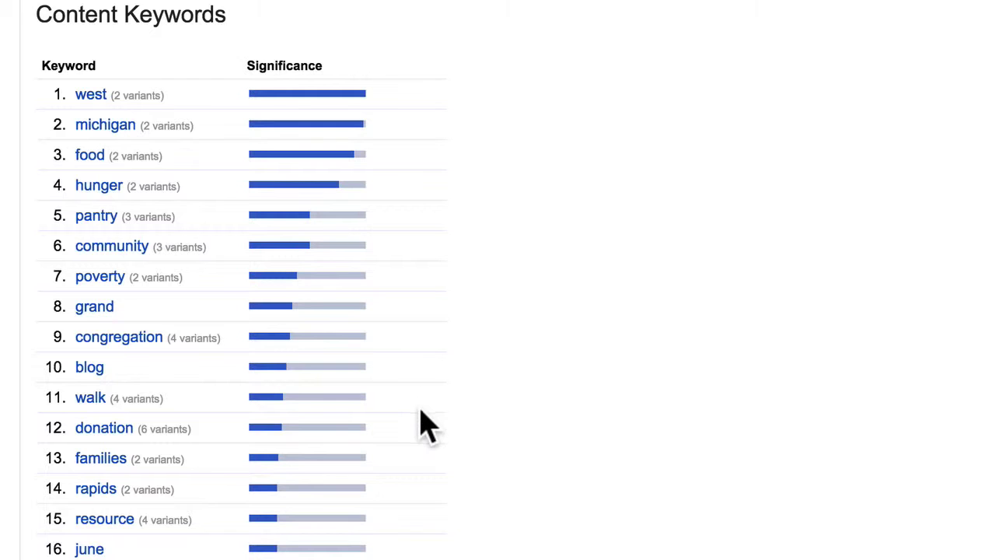
pyautogui.scroll(-2, 454, 478)
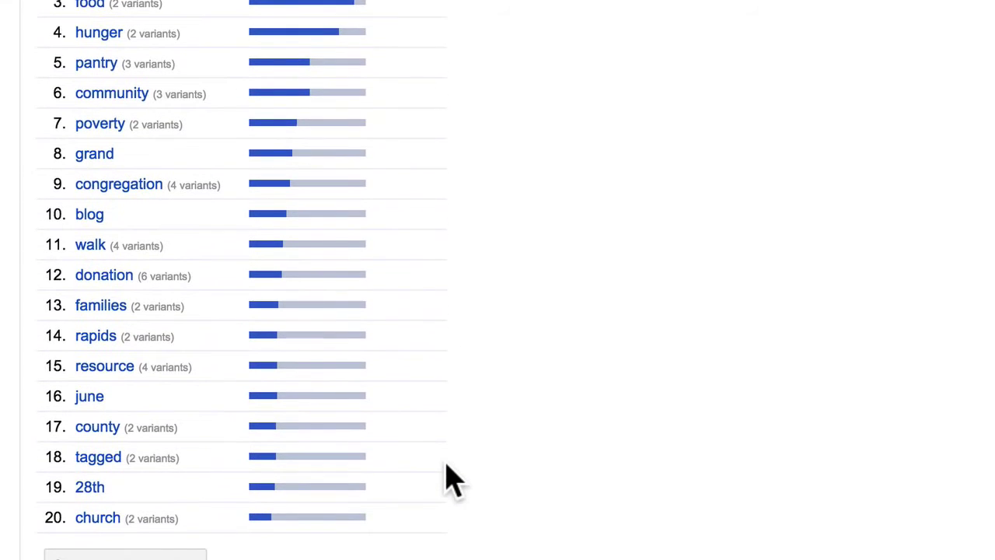
pyautogui.scroll(2, 453, 478)
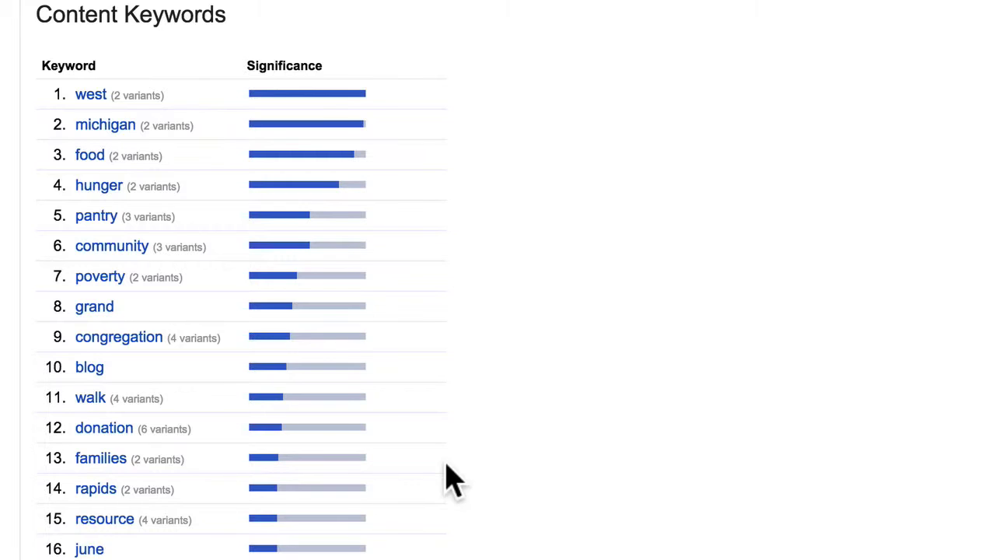
pyautogui.click(89, 156)
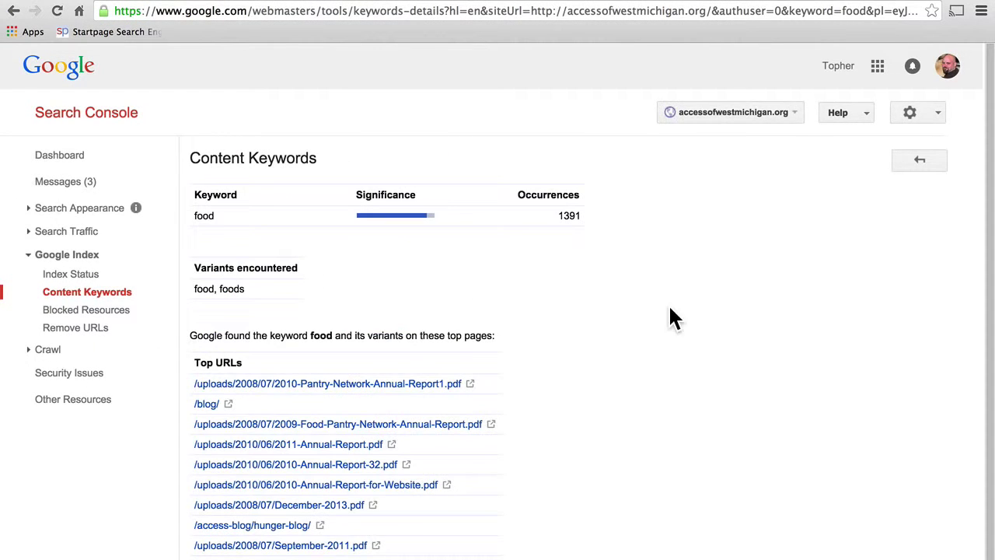
pyautogui.scroll(-1, 680, 315)
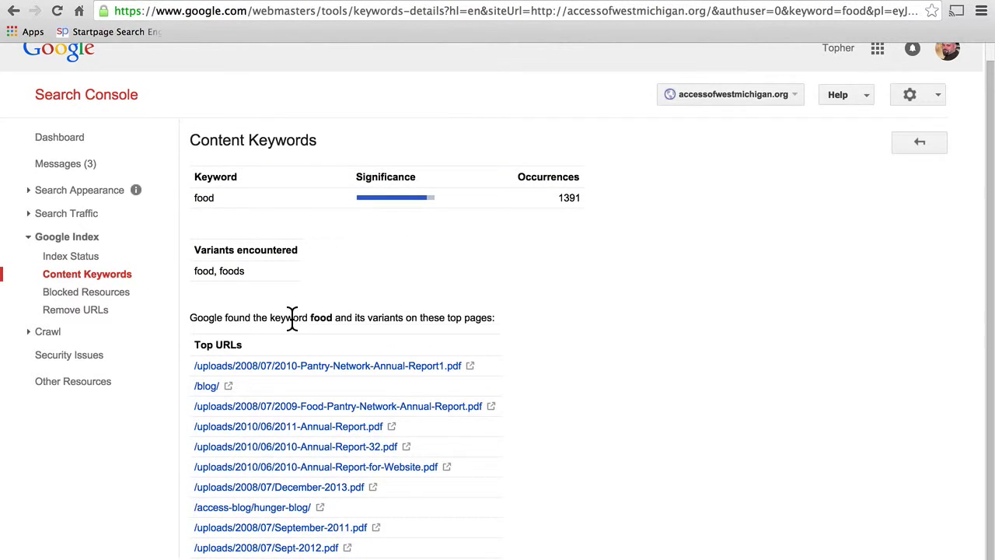
# Step: View the variants and top URLs for the keywords west and hunger, and return to accessofwestmichigan.org's Content Keywords list
pyautogui.click(13, 11)
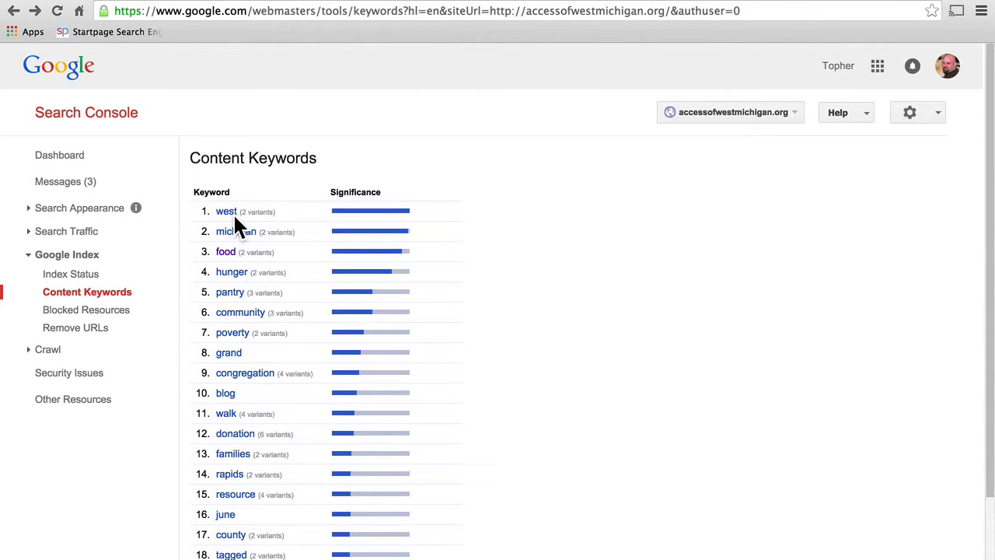
pyautogui.click(230, 215)
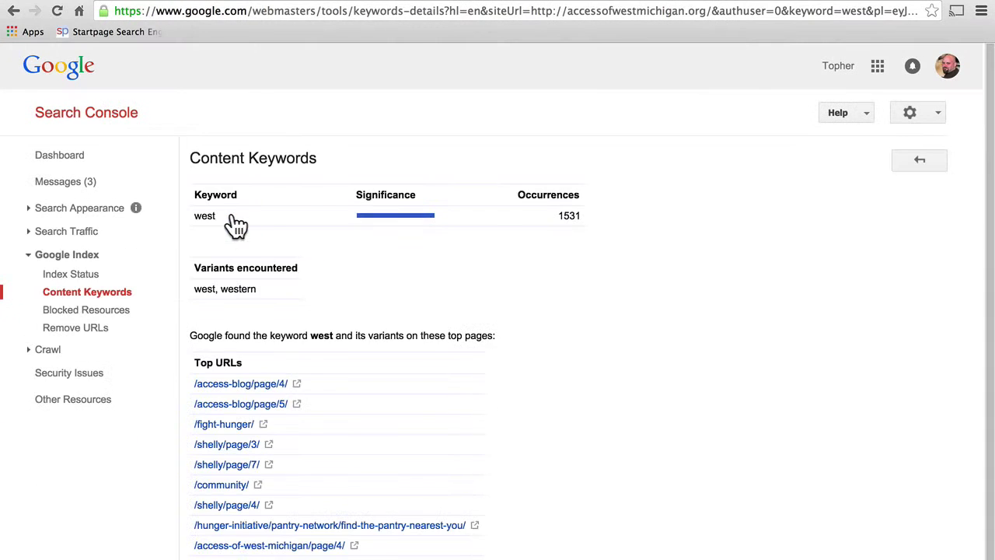
pyautogui.scroll(-1, 329, 427)
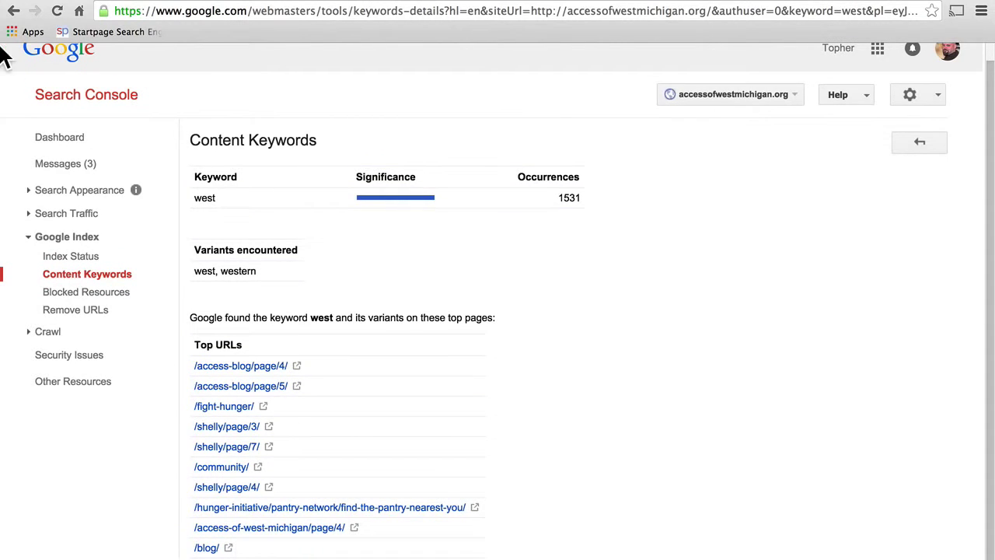
pyautogui.click(14, 11)
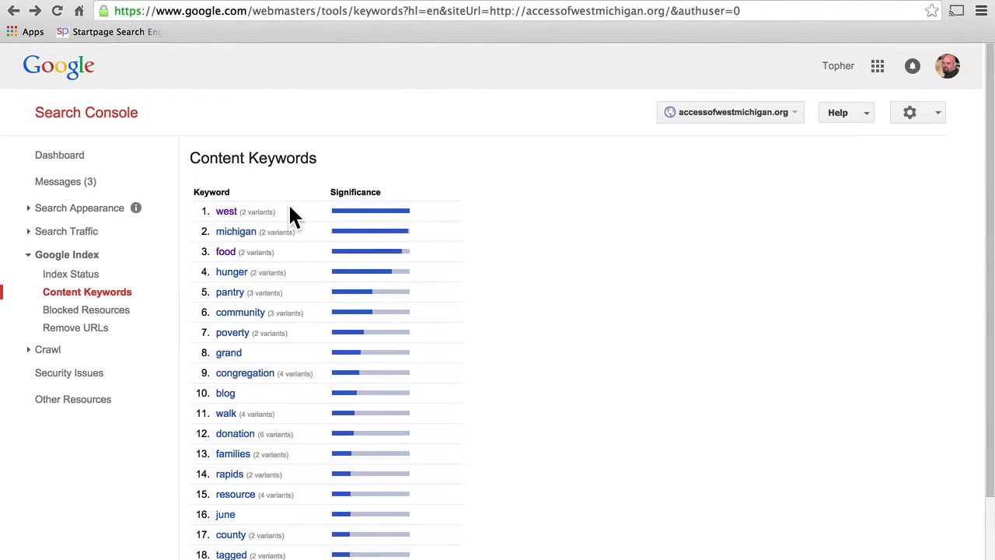
pyautogui.click(230, 273)
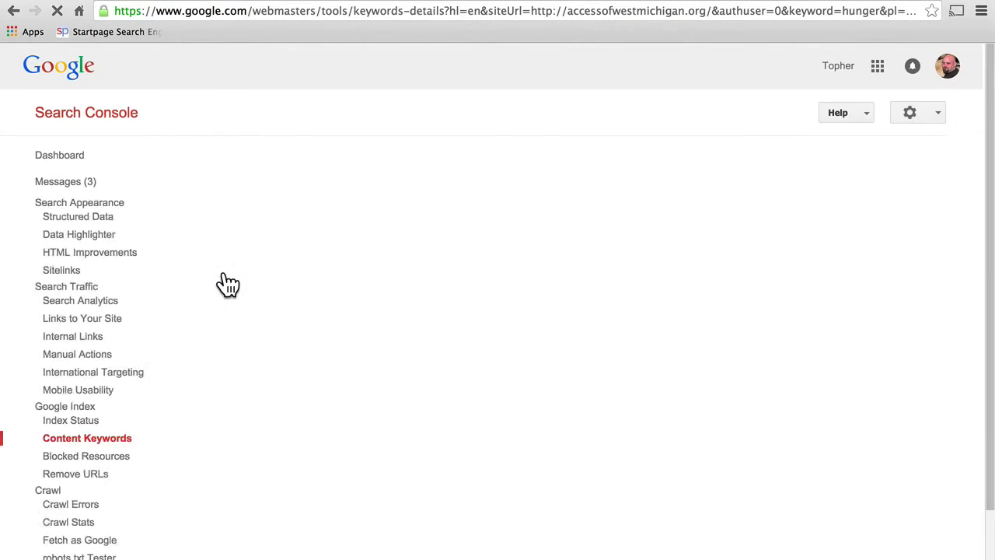
pyautogui.scroll(-1, 401, 305)
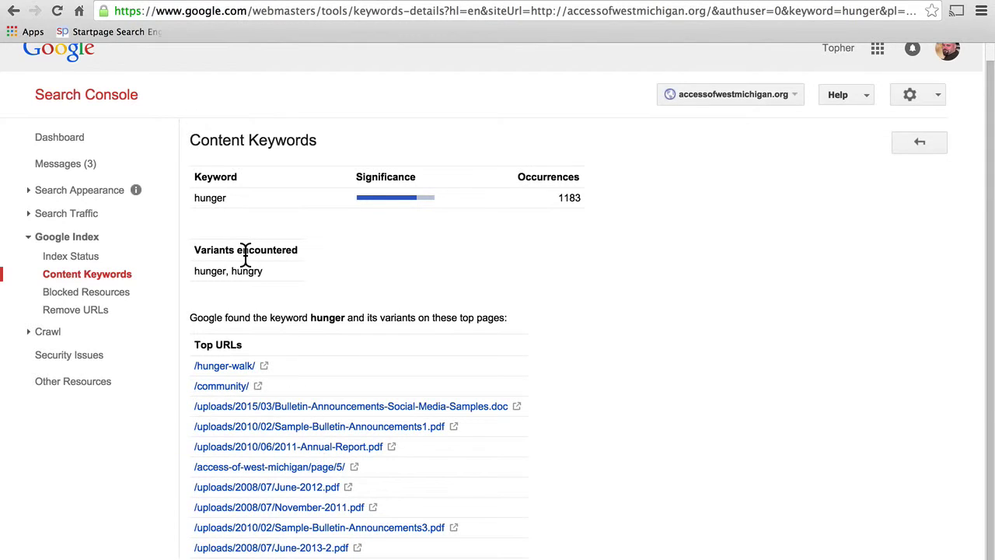
pyautogui.click(13, 11)
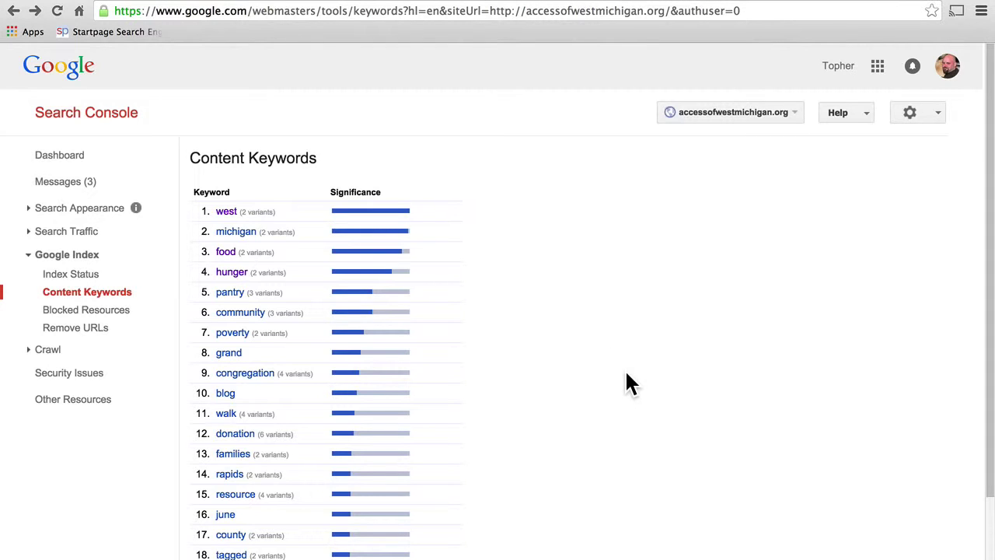
# Step: Open the Blocked Resources report for accessofwestmichigan.org, nomadtogether.com and topher1kenobe.com, and open Remove URLs for topher1kenobe.com
pyautogui.click(102, 312)
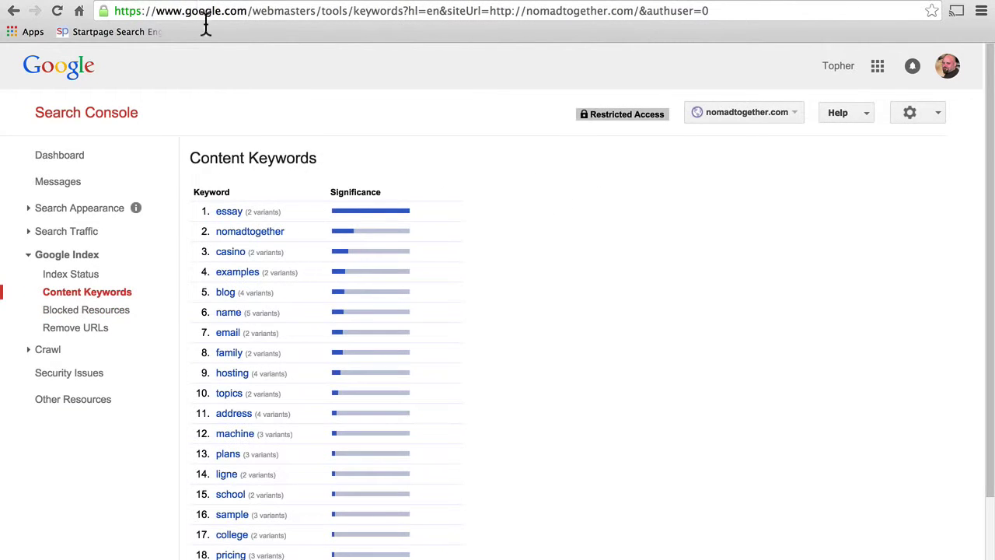
pyautogui.click(93, 311)
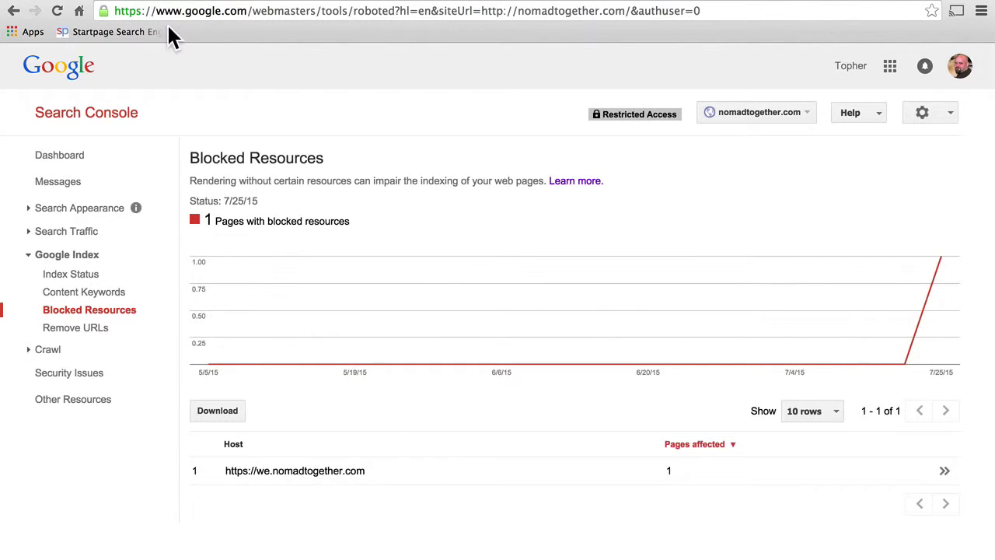
pyautogui.click(87, 1)
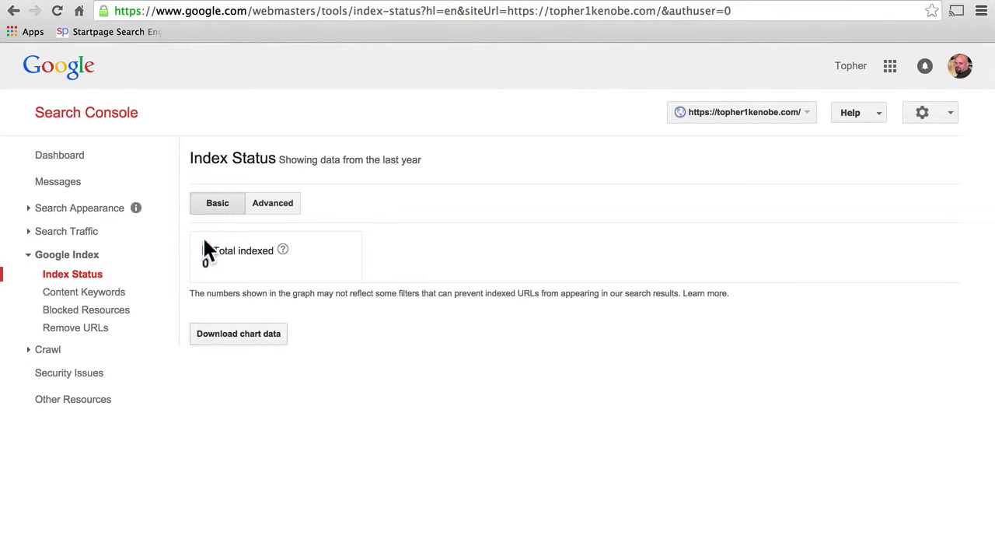
pyautogui.click(93, 311)
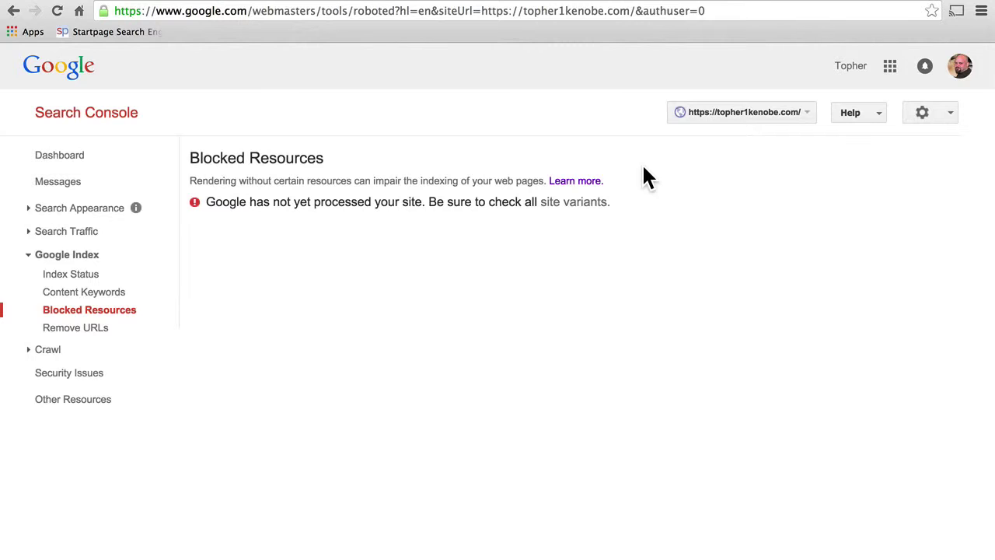
pyautogui.click(92, 330)
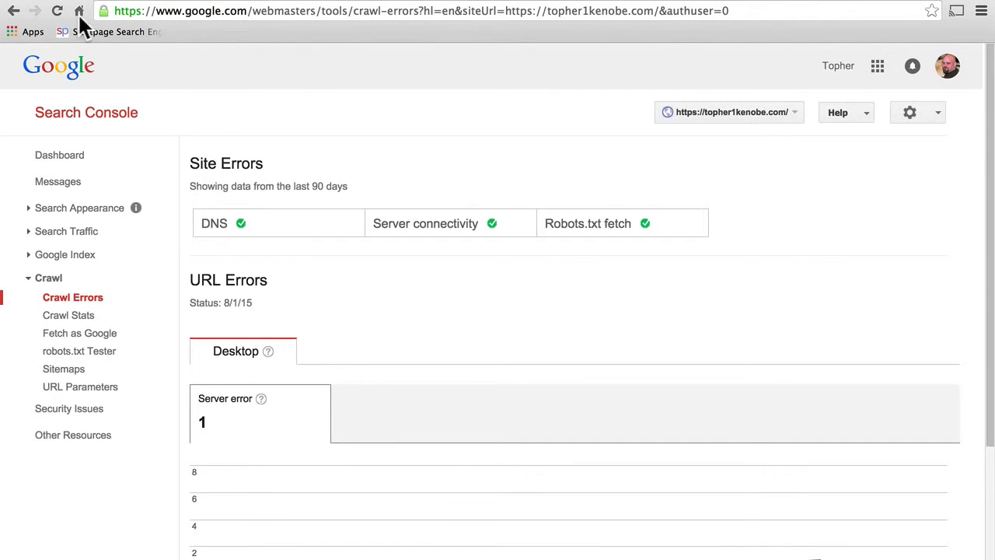
# Step: In topher1kenobe.com's Crawl Errors, read the DNS, server connectivity and robots.txt fetch explanations, and look over the desktop URL errors
pyautogui.moveTo(271, 234)
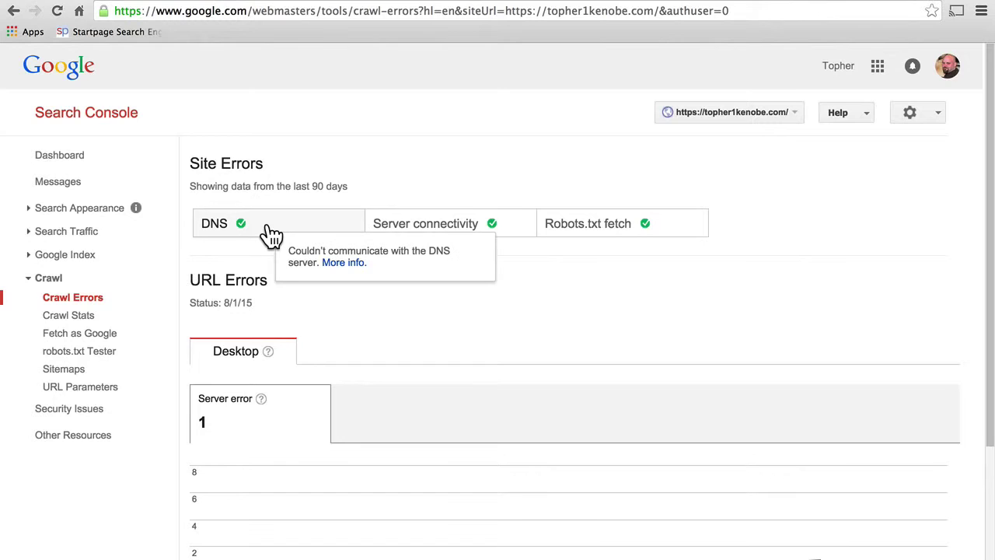
pyautogui.moveTo(414, 233)
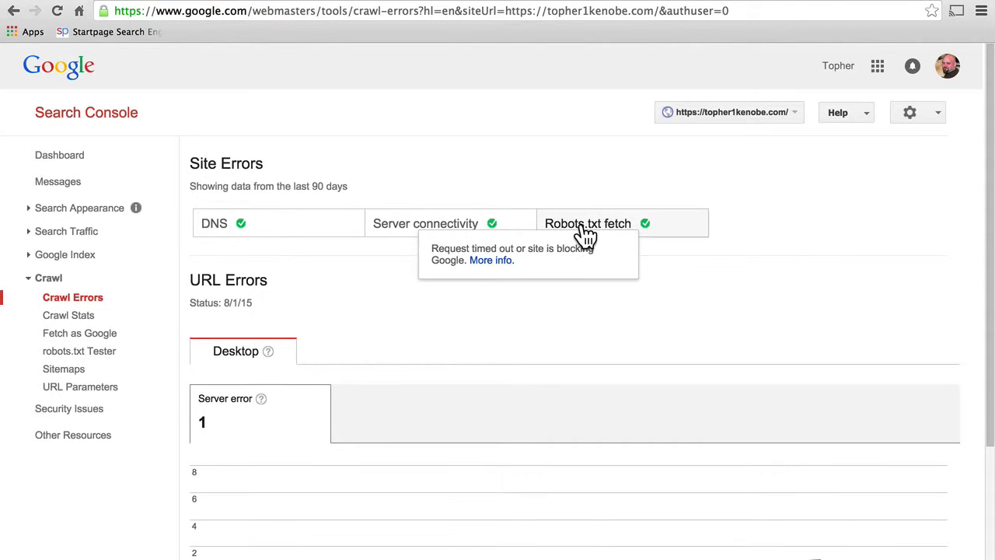
pyautogui.moveTo(583, 232)
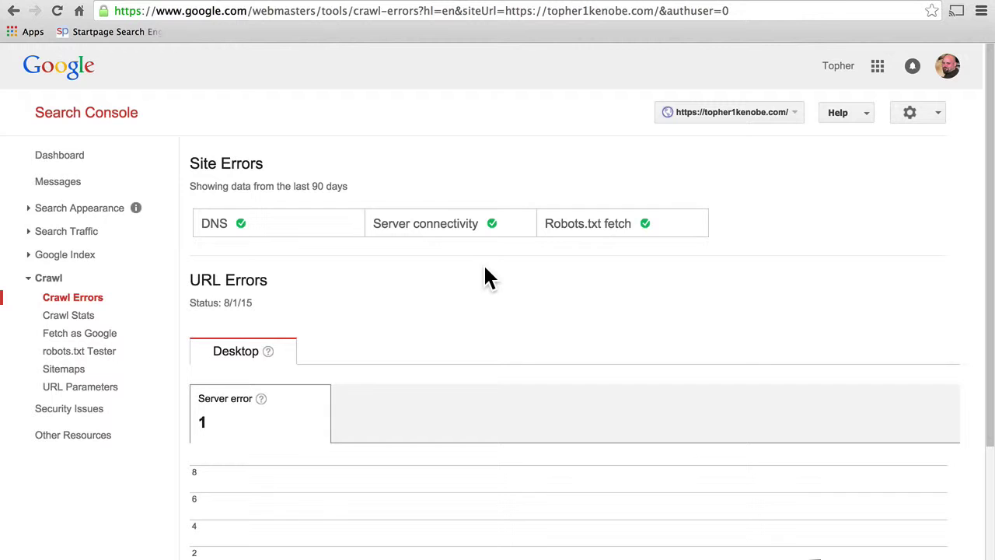
pyautogui.scroll(-2, 485, 268)
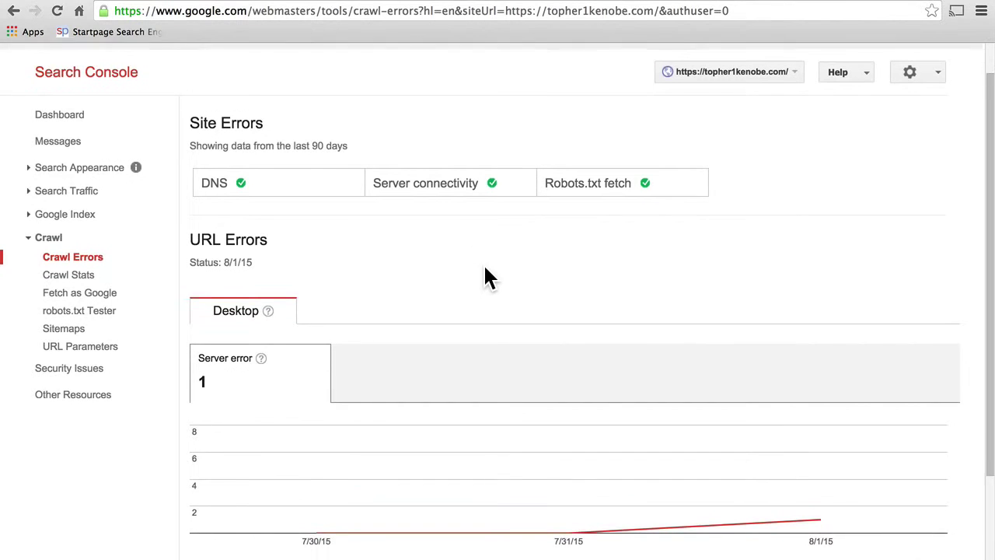
pyautogui.scroll(-2, 373, 234)
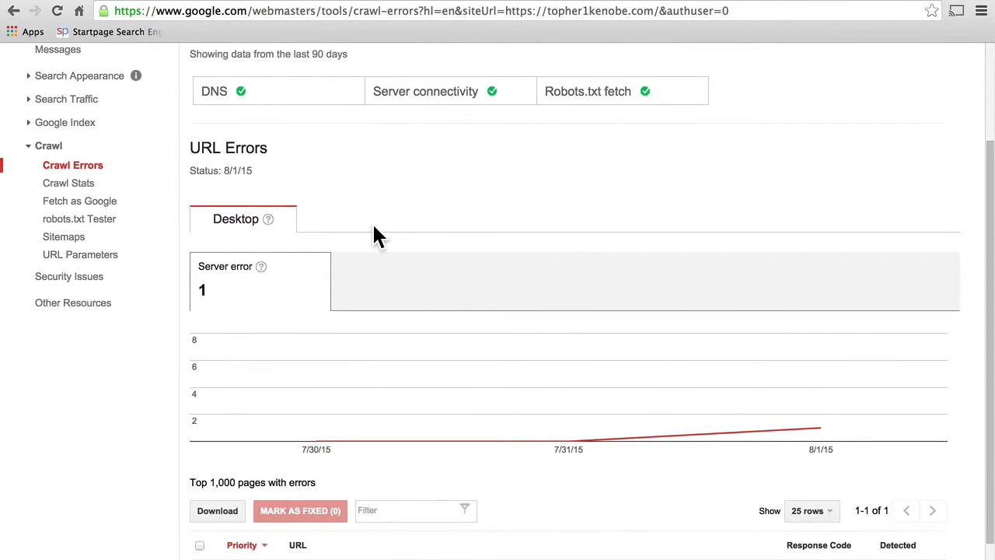
pyautogui.moveTo(702, 403)
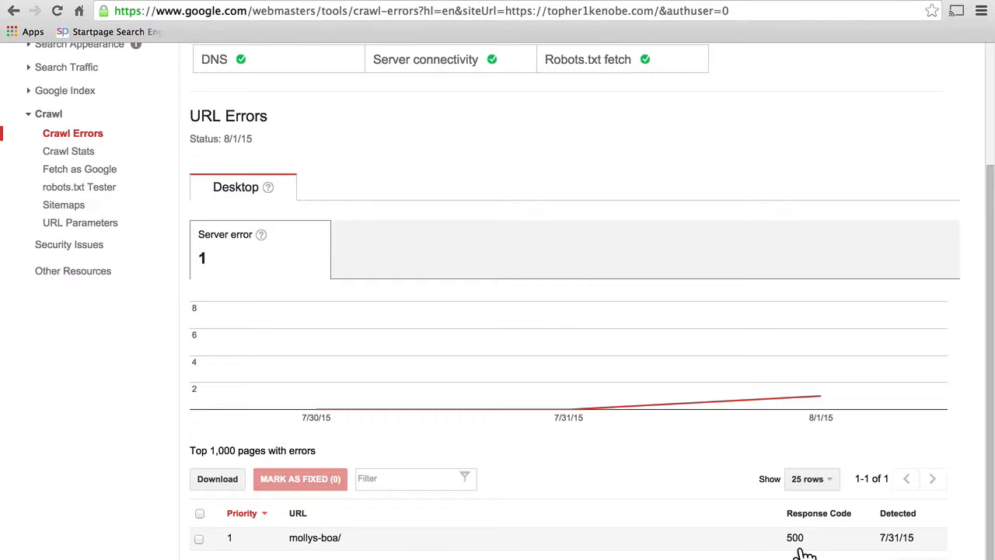
# Step: Open the server error details for mollys-boa/, and check the live page before returning to the details
pyautogui.click(319, 538)
pyautogui.click(373, 194)
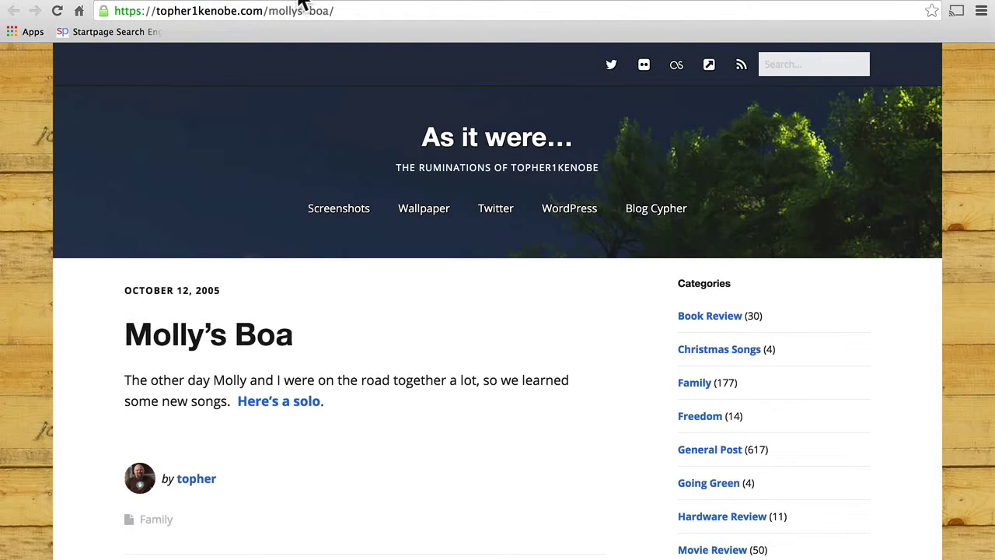
pyautogui.press('super+w')
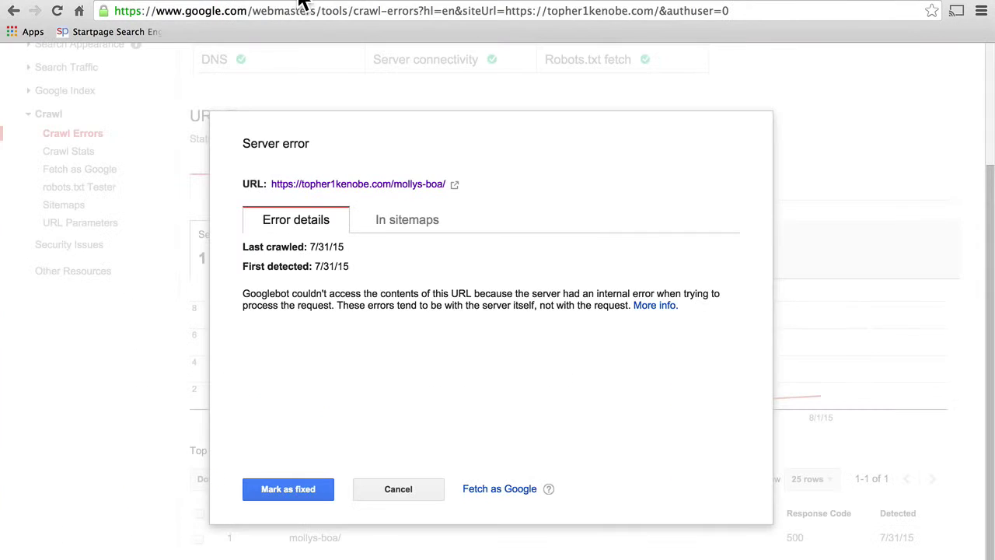
# Step: Open Fetch as Google from the mollys-boa/ error details, and mark the error as fixed
pyautogui.click(500, 489)
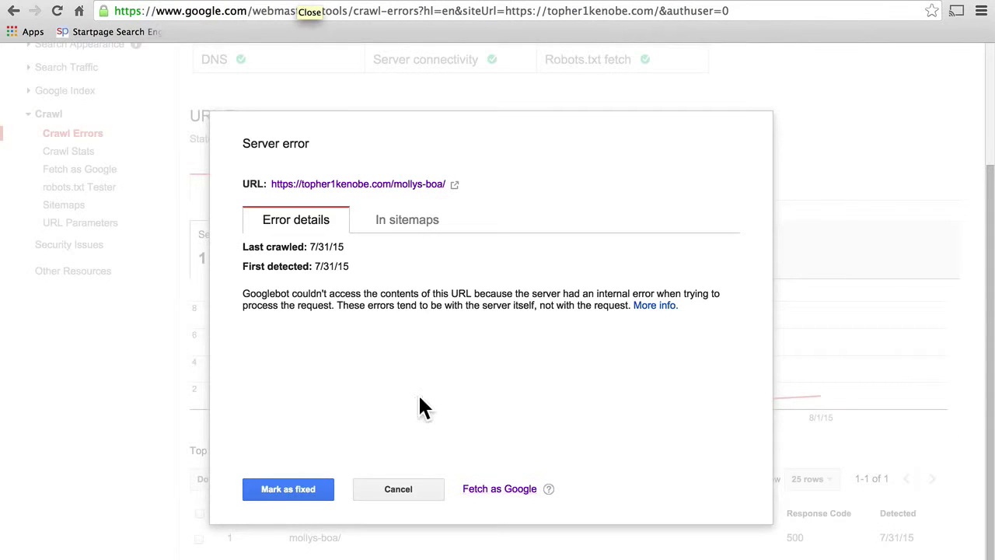
pyautogui.click(301, 482)
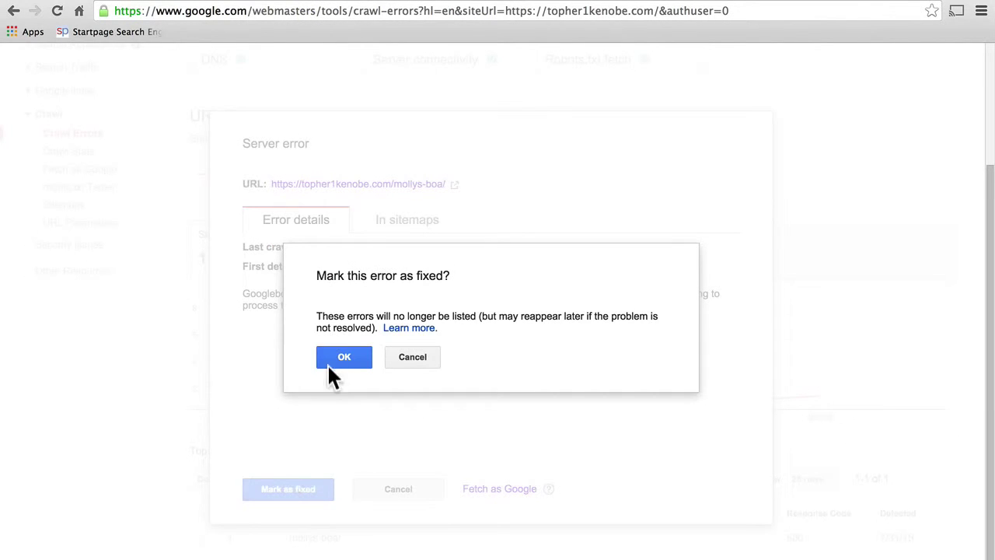
pyautogui.click(345, 357)
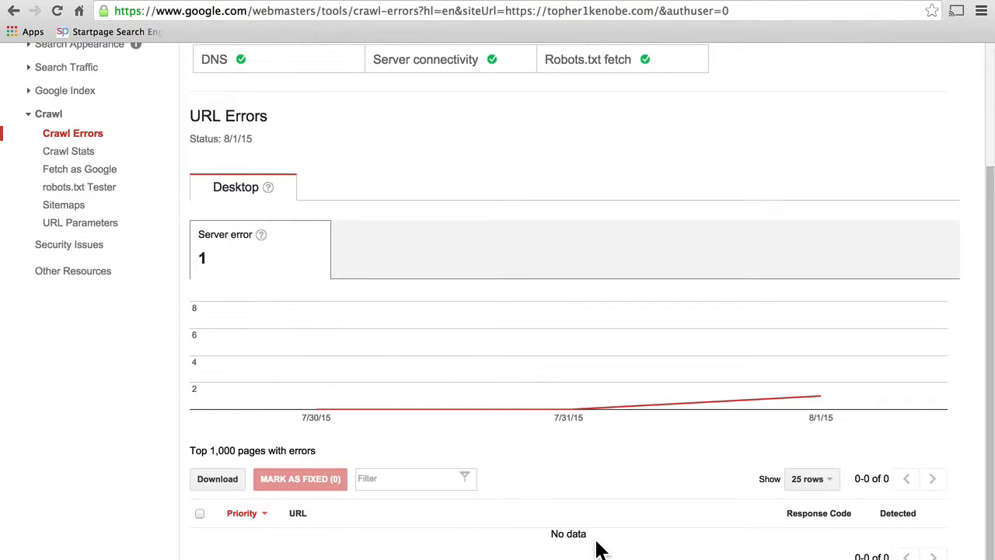
# Step: Switch to nomadtogether.com's Crawl Errors, and look over its desktop server errors and the Soft 404 category
pyautogui.moveTo(798, 395)
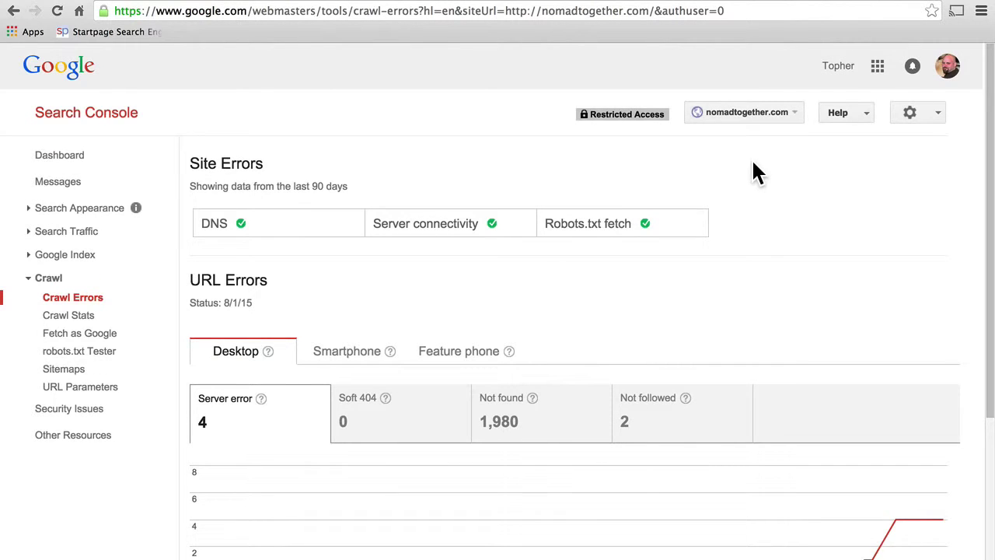
pyautogui.scroll(-5, 751, 163)
pyautogui.scroll(-2, 753, 171)
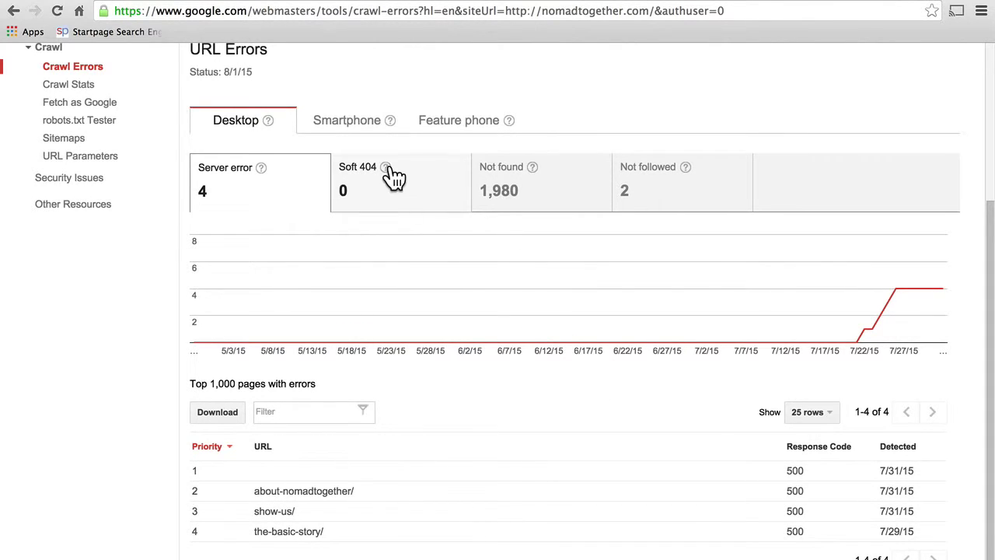
pyautogui.moveTo(386, 168)
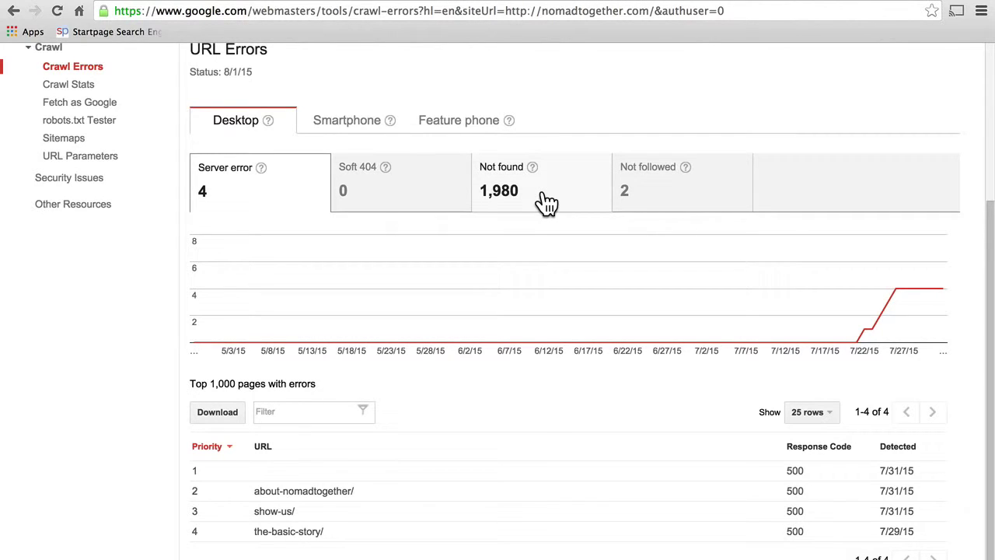
# Step: Examine nomadtogether.com's Not found error graph and page list, and view the Not followed errors for desktop
pyautogui.click(544, 201)
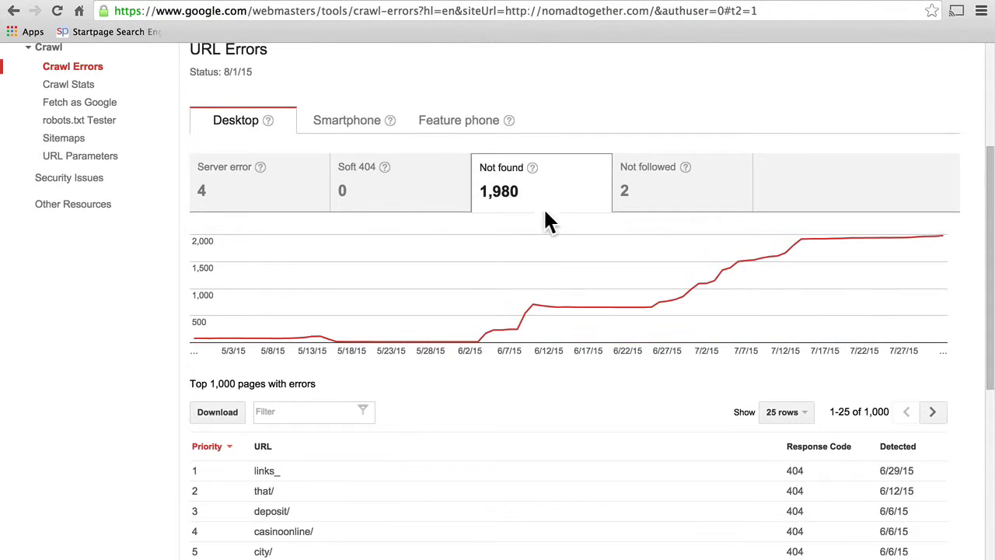
pyautogui.scroll(-5, 503, 471)
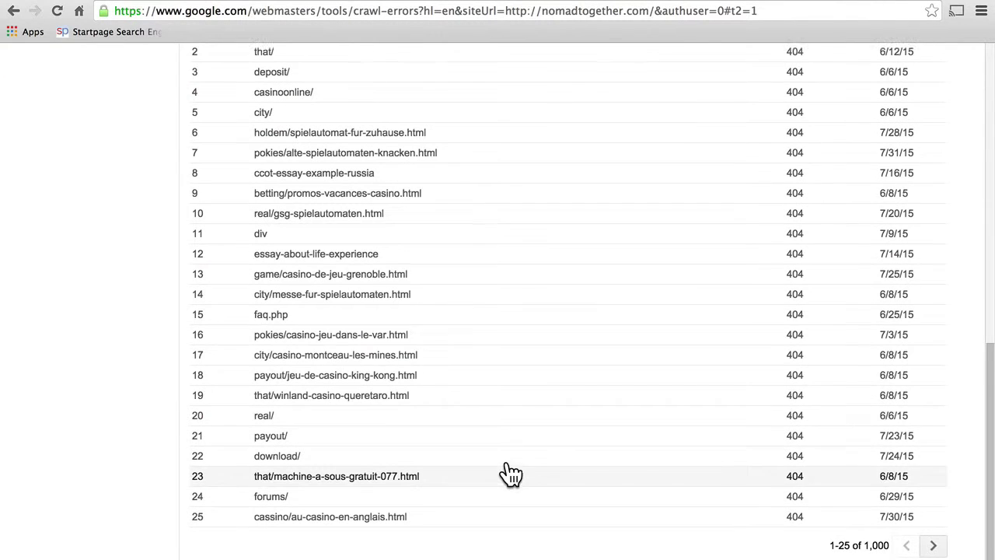
pyautogui.scroll(3, 511, 472)
pyautogui.scroll(5, 511, 472)
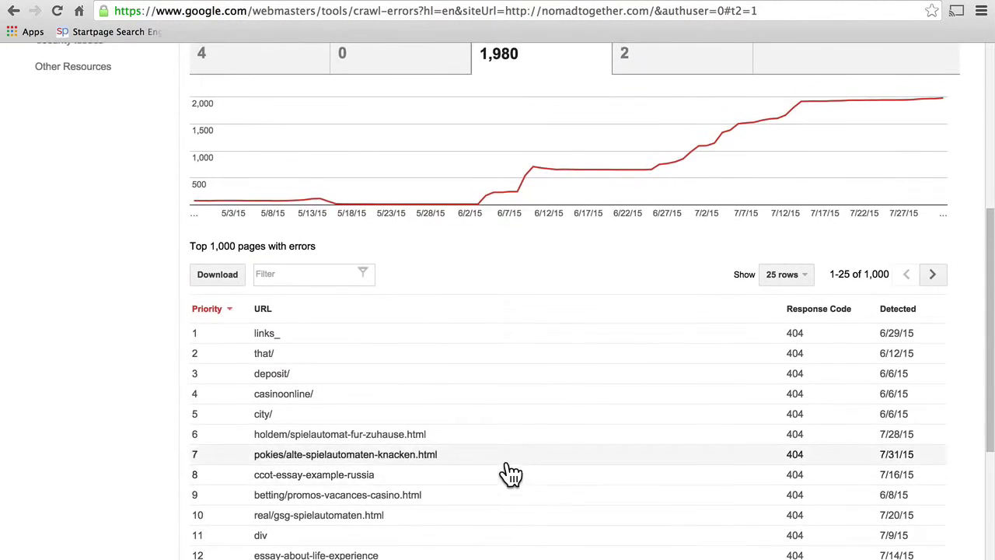
pyautogui.click(654, 182)
pyautogui.scroll(1, 656, 189)
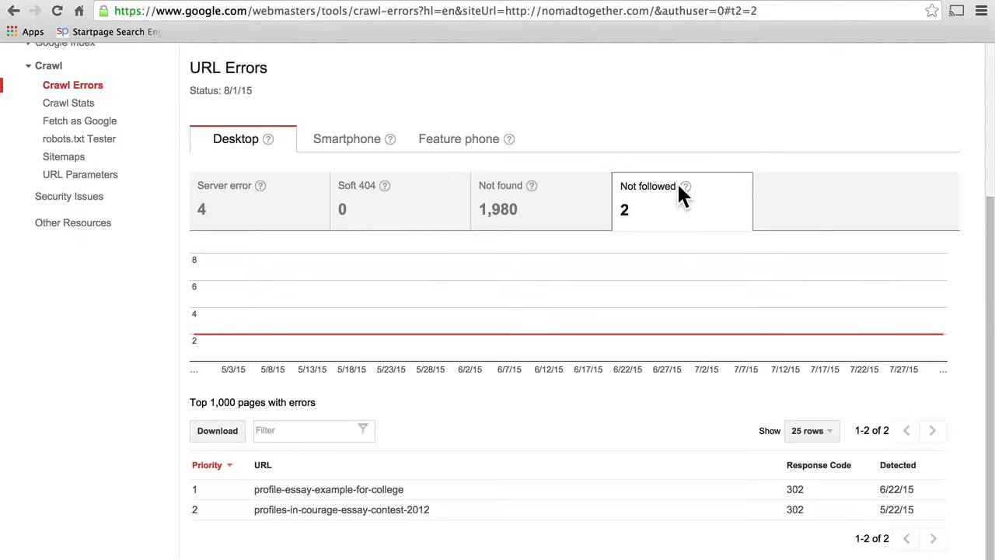
pyautogui.moveTo(685, 190)
# Step: View nomadtogether.com's Smartphone and Feature phone URL errors, and return to the Desktop errors
pyautogui.click(347, 140)
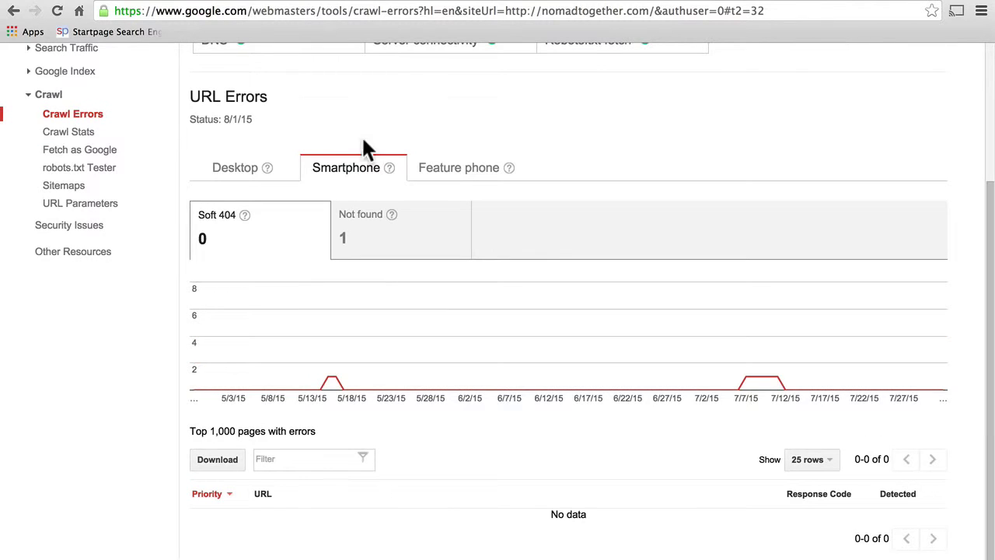
pyautogui.click(438, 175)
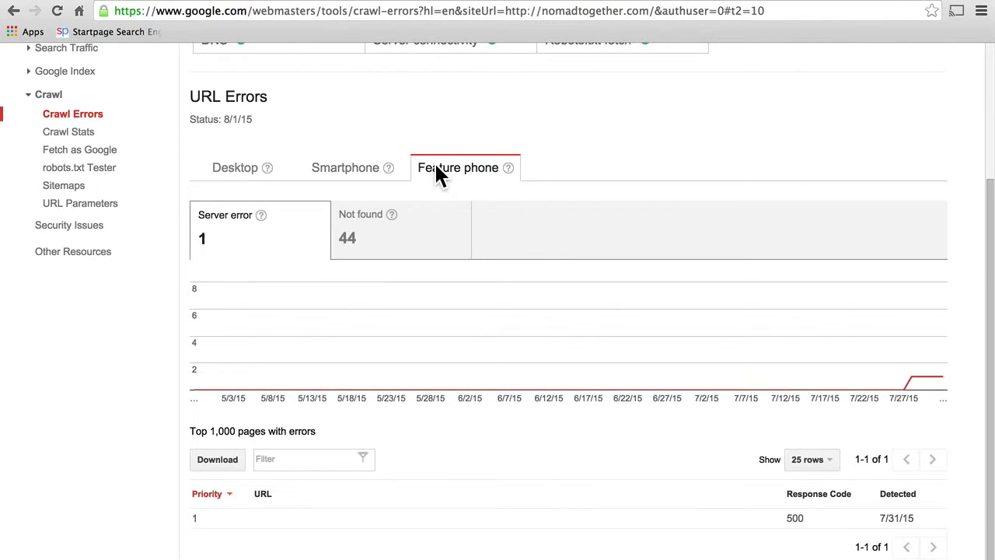
pyautogui.click(251, 171)
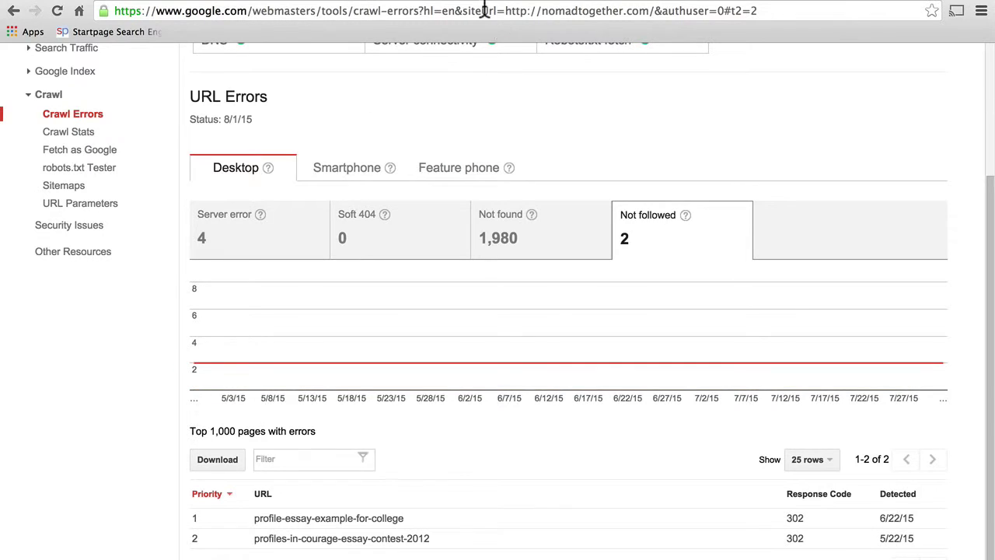
# Step: Switch to accessofwestmichigan.org's Crawl Errors, and inspect the peak in its desktop server error graph
pyautogui.click(393, 2)
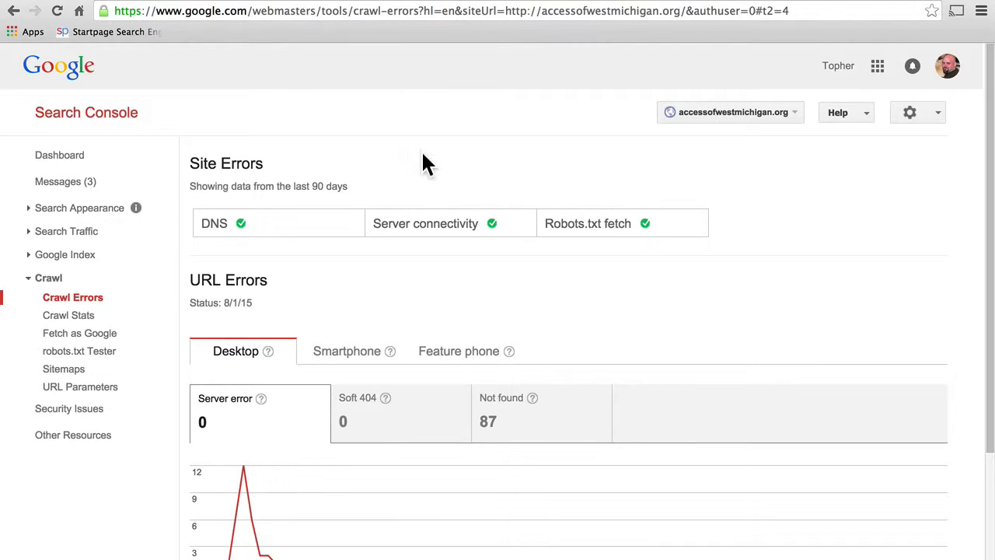
pyautogui.scroll(-1, 424, 163)
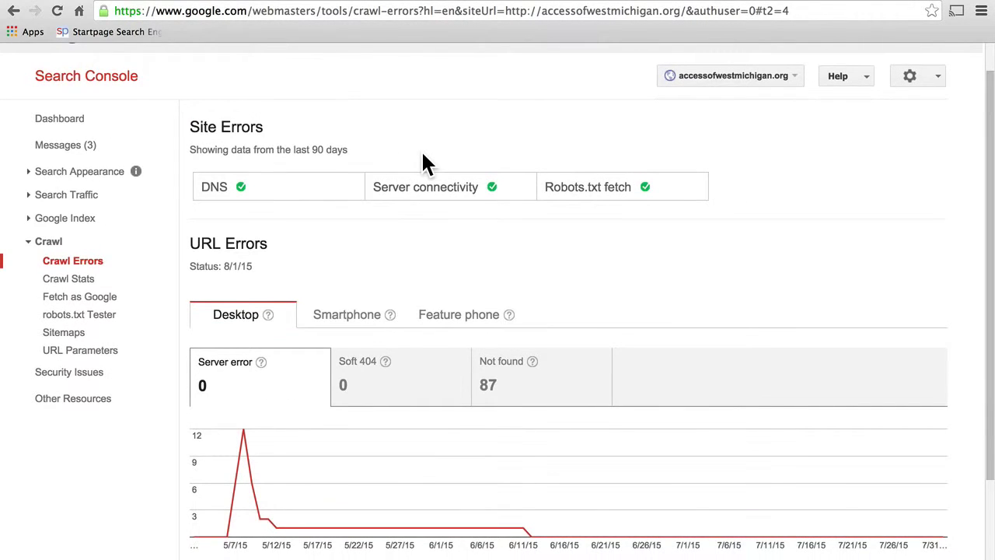
pyautogui.scroll(-4, 423, 163)
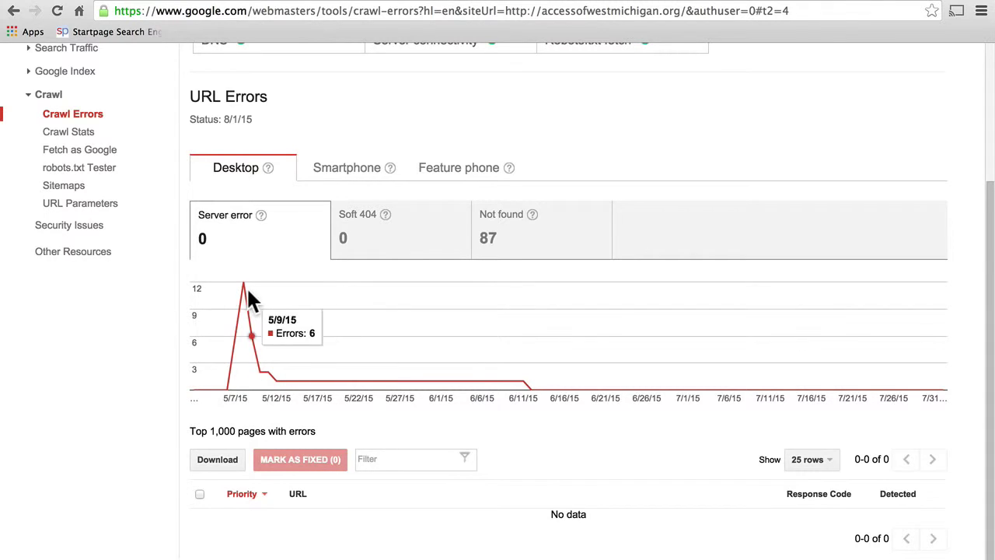
pyautogui.moveTo(241, 286)
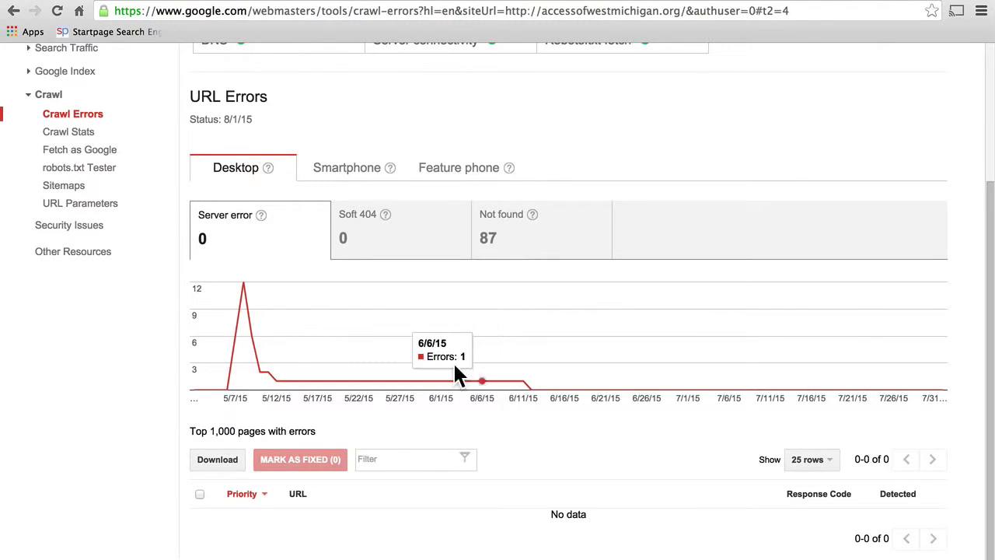
# Step: Show accessofwestmichigan.org's desktop Not found errors, and look through the trend graph and the list of affected pages
pyautogui.click(520, 255)
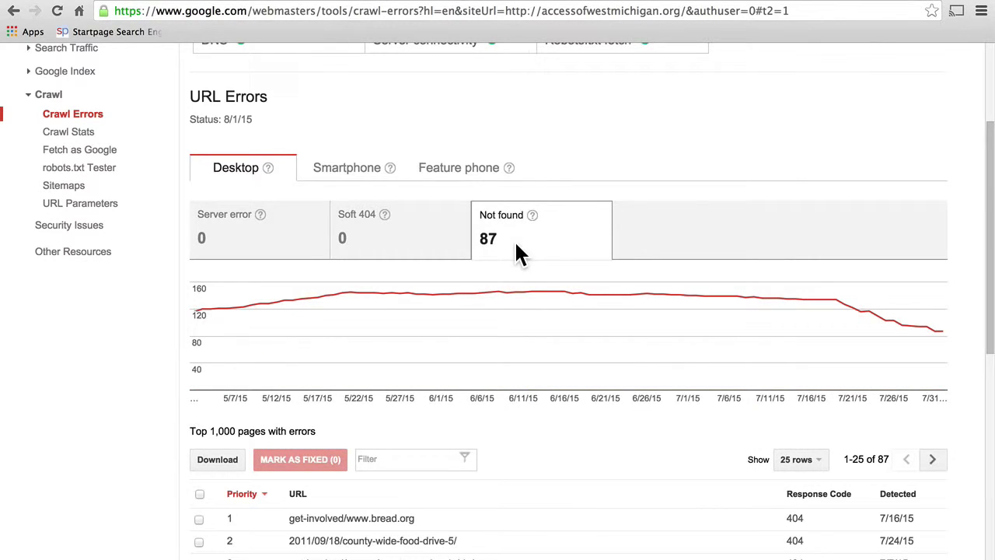
pyautogui.scroll(-3, 653, 405)
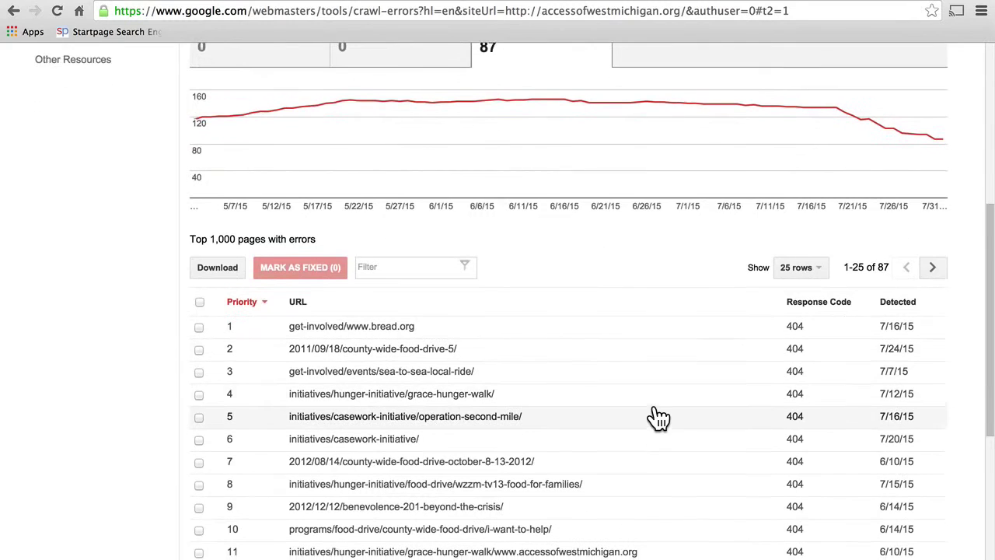
pyautogui.scroll(-1, 657, 418)
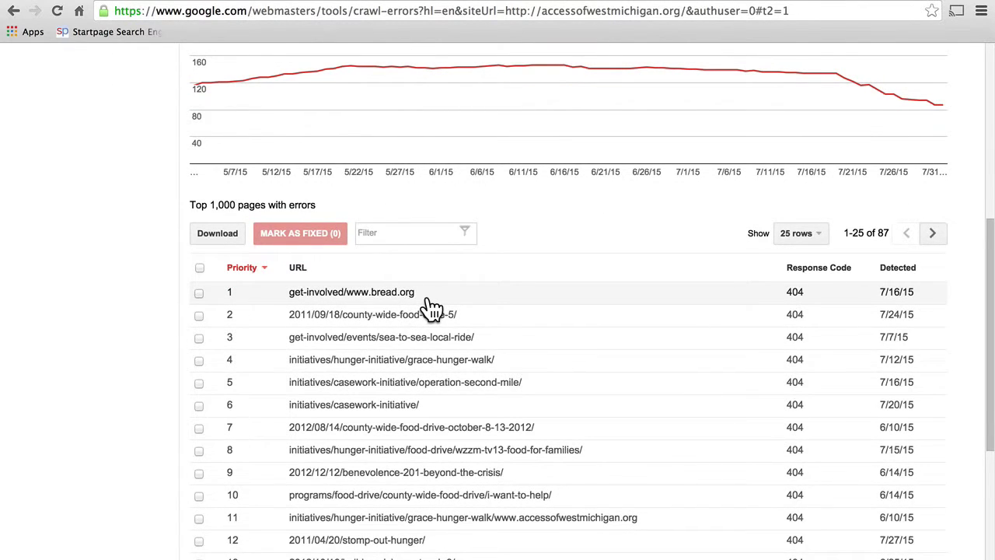
pyautogui.scroll(-1, 420, 490)
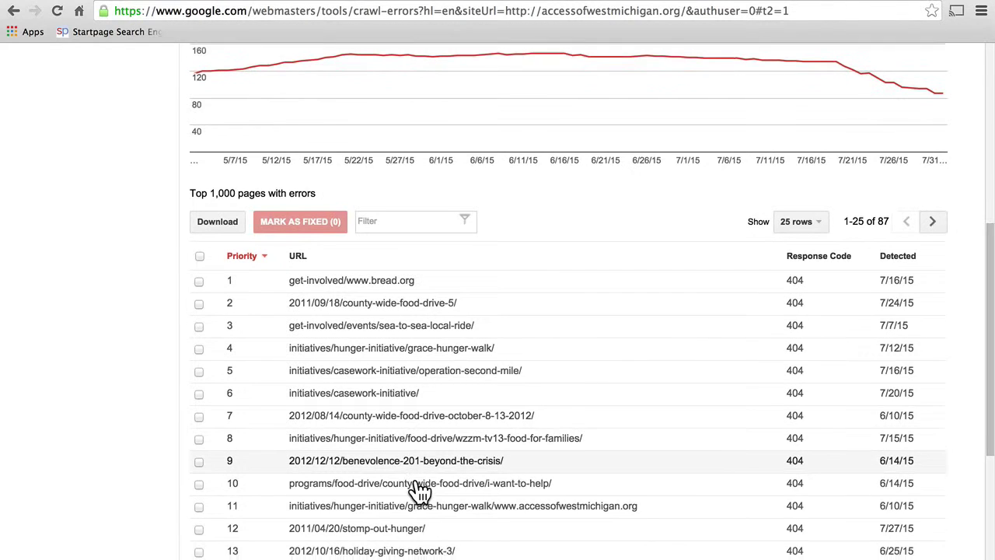
pyautogui.scroll(-2, 419, 490)
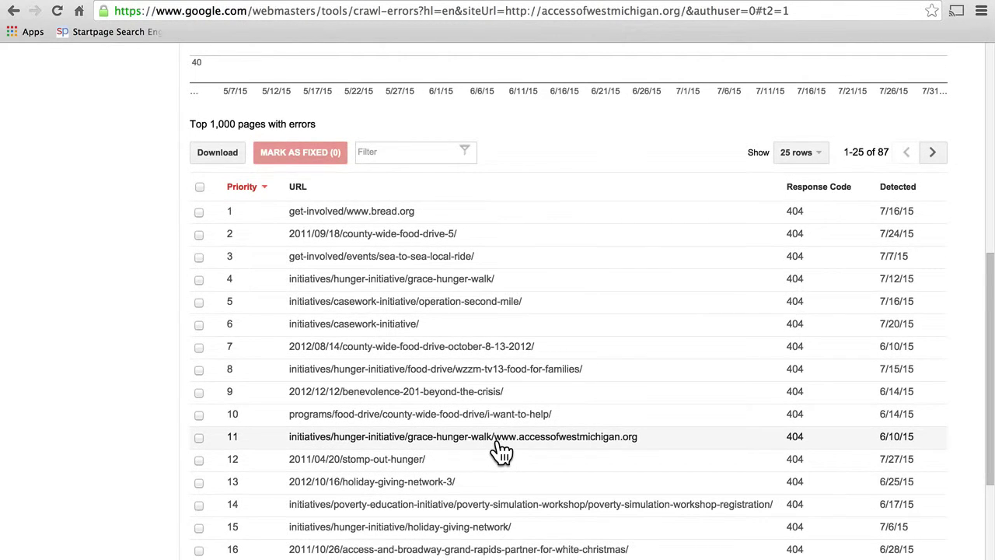
pyautogui.scroll(-3, 501, 447)
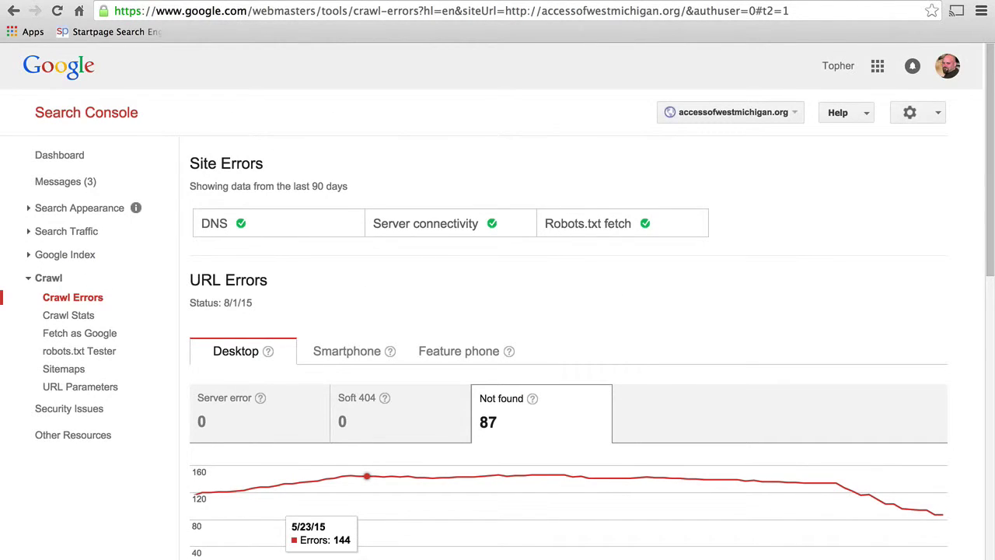
pyautogui.scroll(-3, 422, 511)
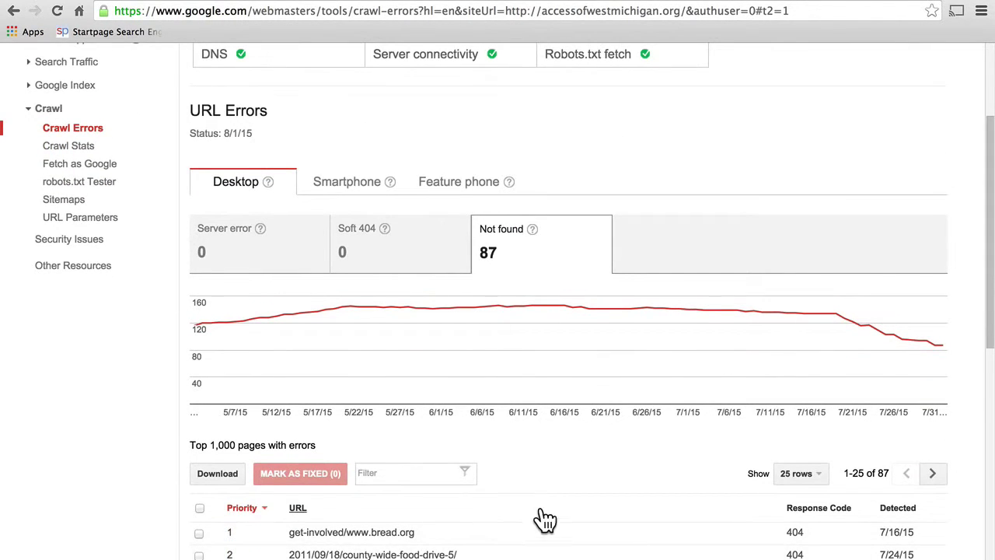
# Step: Switch to the w3.org HTTP status code definitions, revisit the Google results for "http error codes", and return to the definitions
pyautogui.click(526, 2)
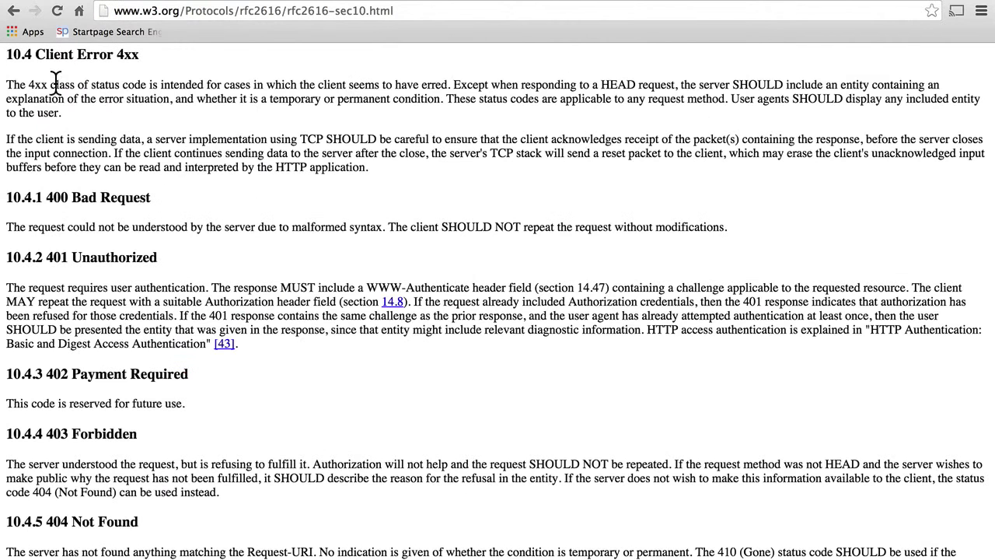
pyautogui.click(14, 11)
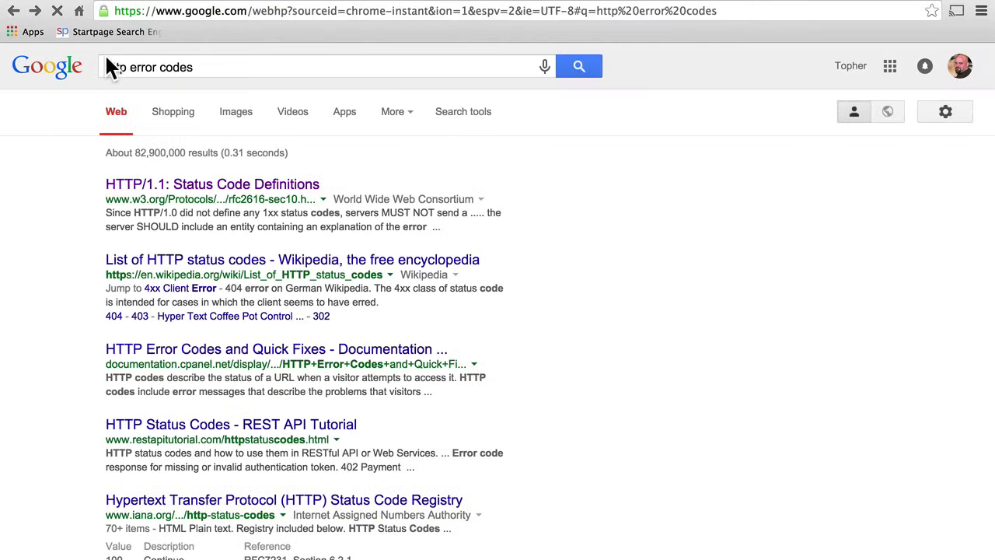
pyautogui.click(35, 13)
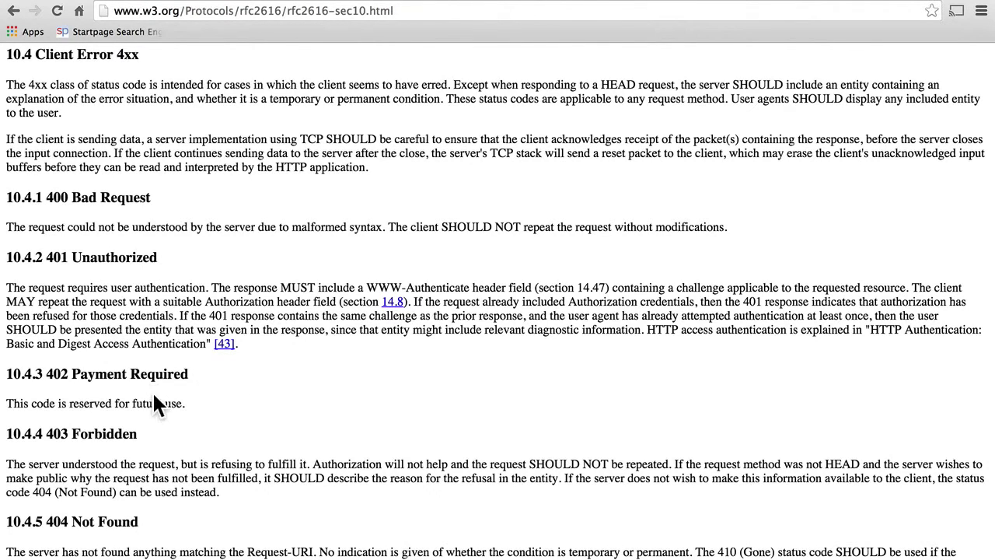
# Step: Read through the Client Error 4xx and Server Error 5xx definitions, highlighting code 500 in the Internal Server Error heading
pyautogui.scroll(-5, 259, 382)
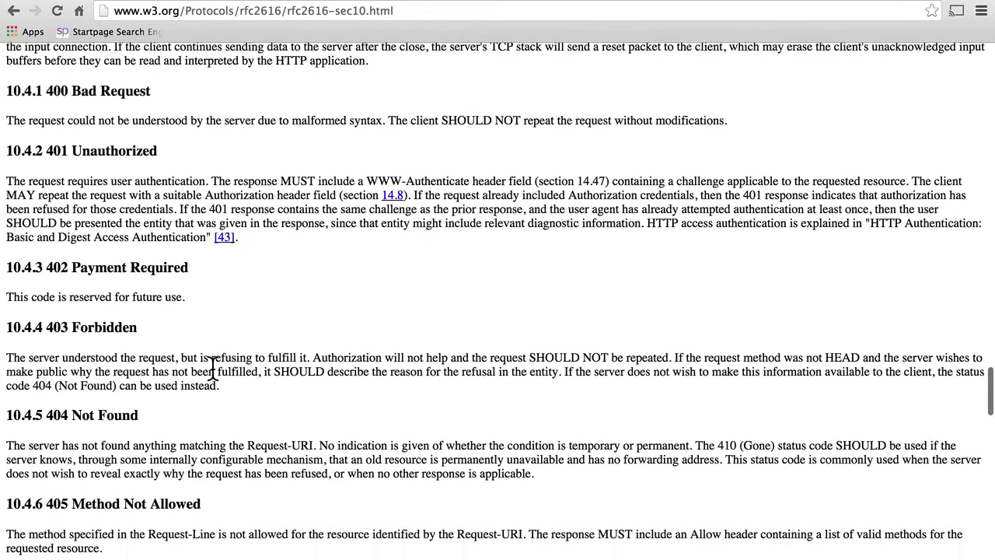
pyautogui.scroll(-2, 190, 360)
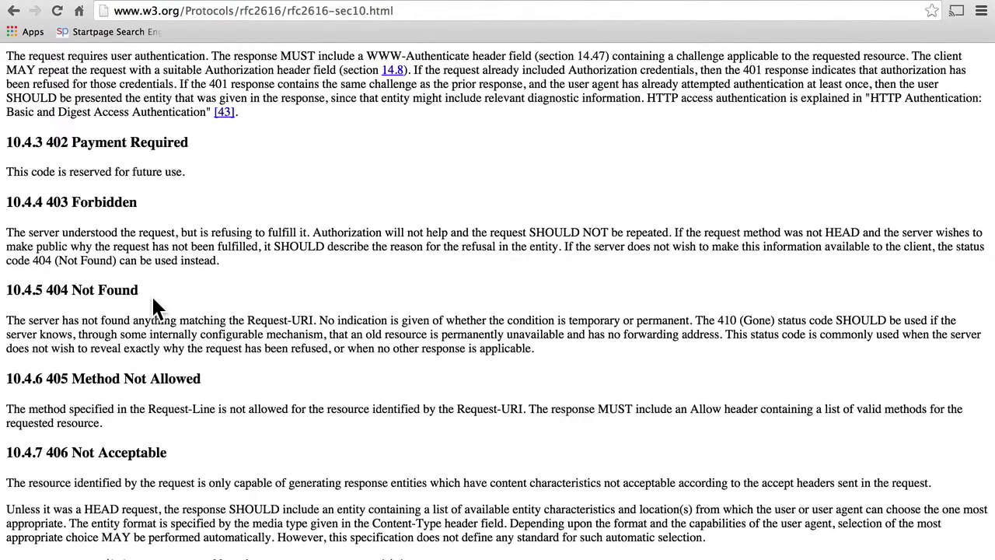
pyautogui.scroll(-13, 153, 299)
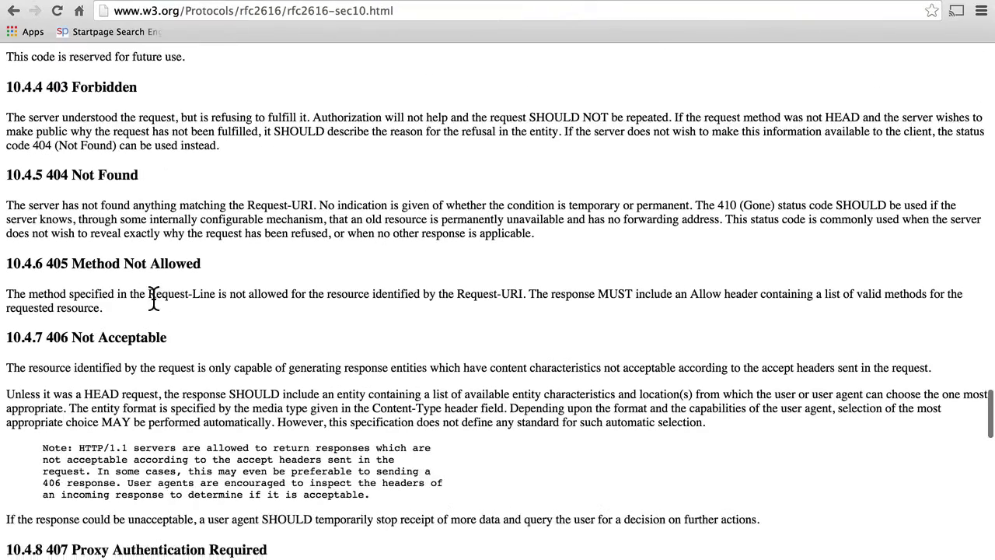
pyautogui.scroll(-17, 152, 298)
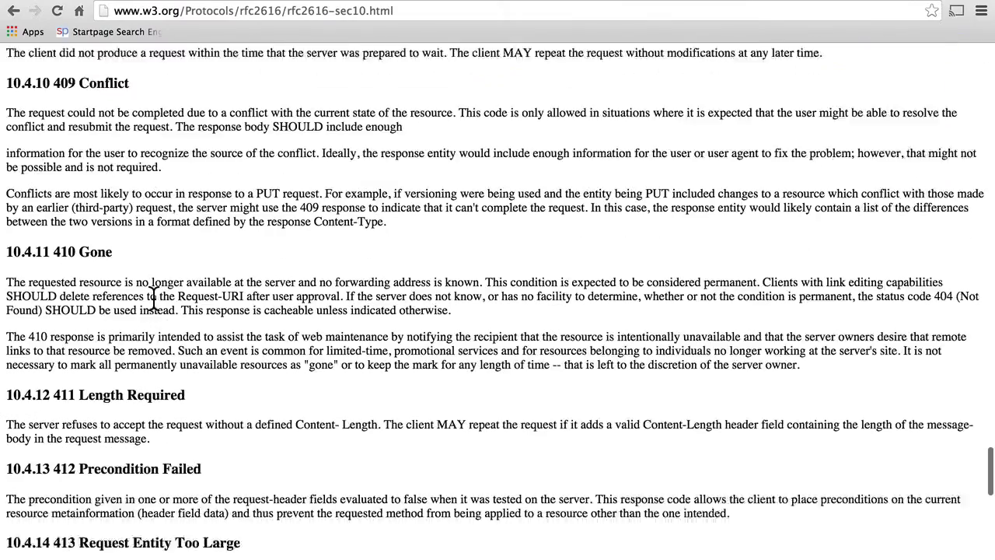
pyautogui.scroll(-14, 153, 307)
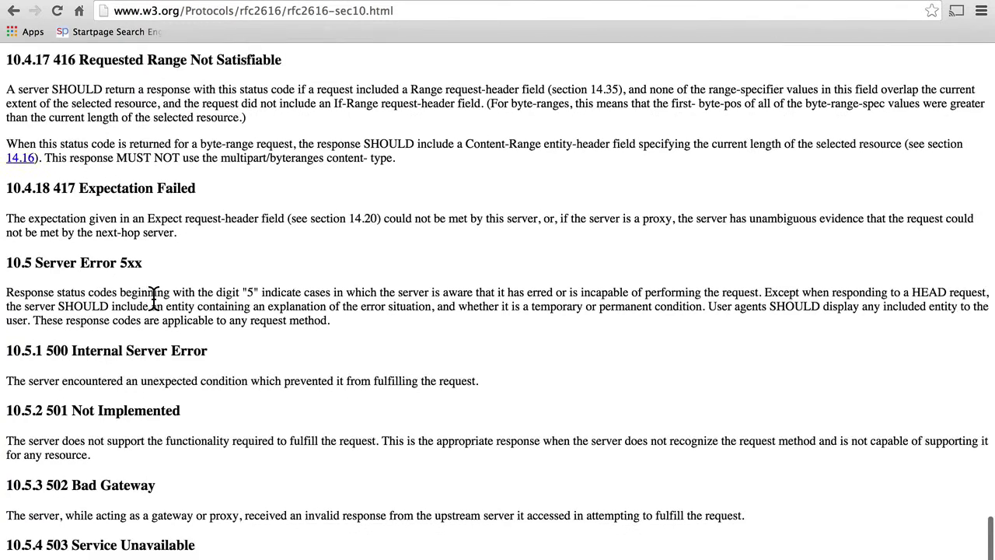
pyautogui.scroll(-1, 153, 308)
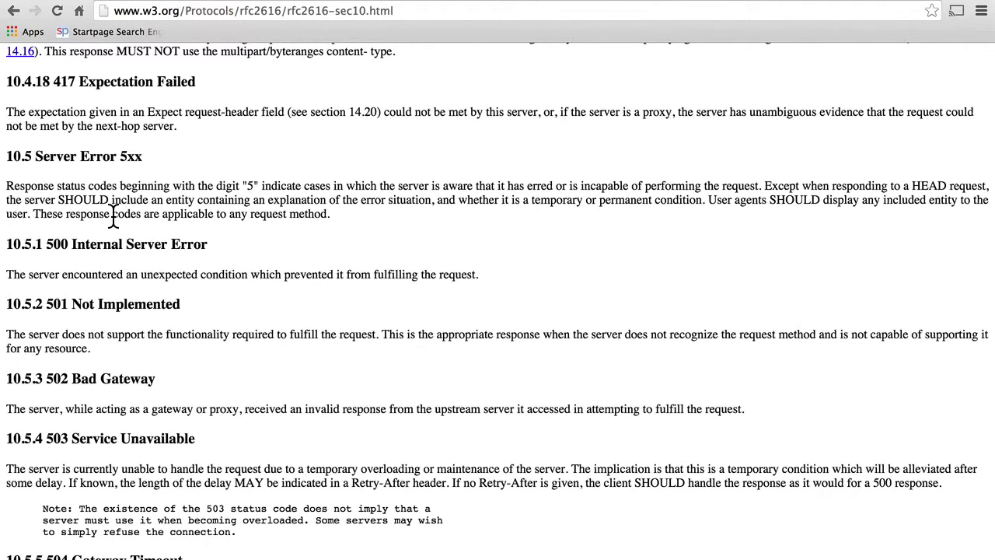
pyautogui.doubleClick(55, 248)
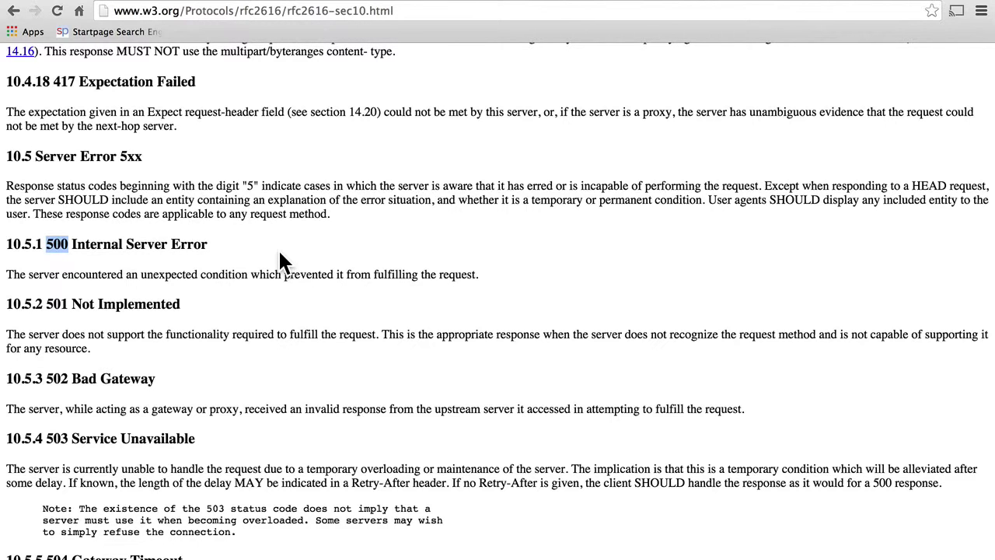
pyautogui.scroll(-4, 280, 262)
pyautogui.scroll(1, 280, 261)
pyautogui.scroll(2, 280, 262)
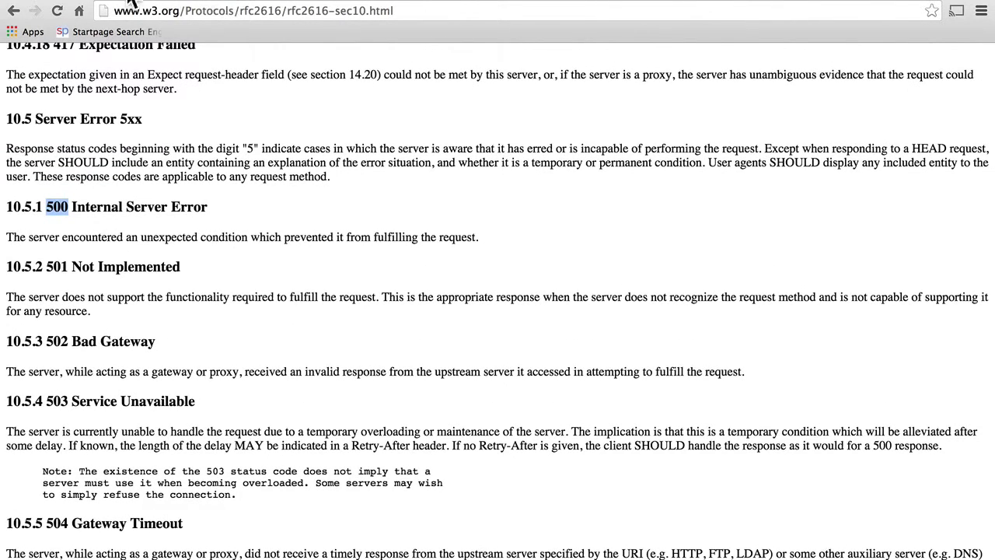
# Step: Return to nomadtogether.com's Crawl Errors, and review the desktop Server error page list and the Not found errors
pyautogui.click(107, 3)
pyautogui.click(210, 4)
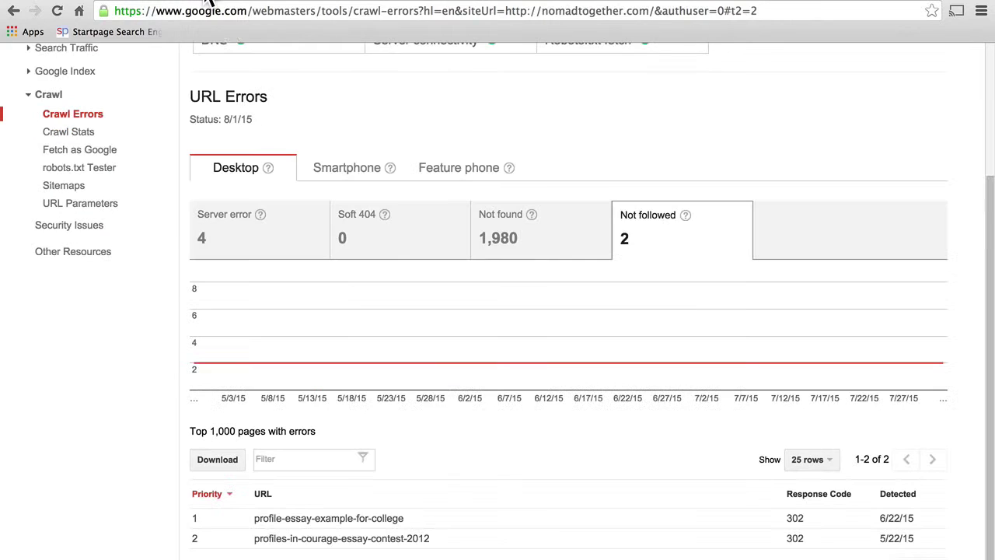
pyautogui.click(226, 230)
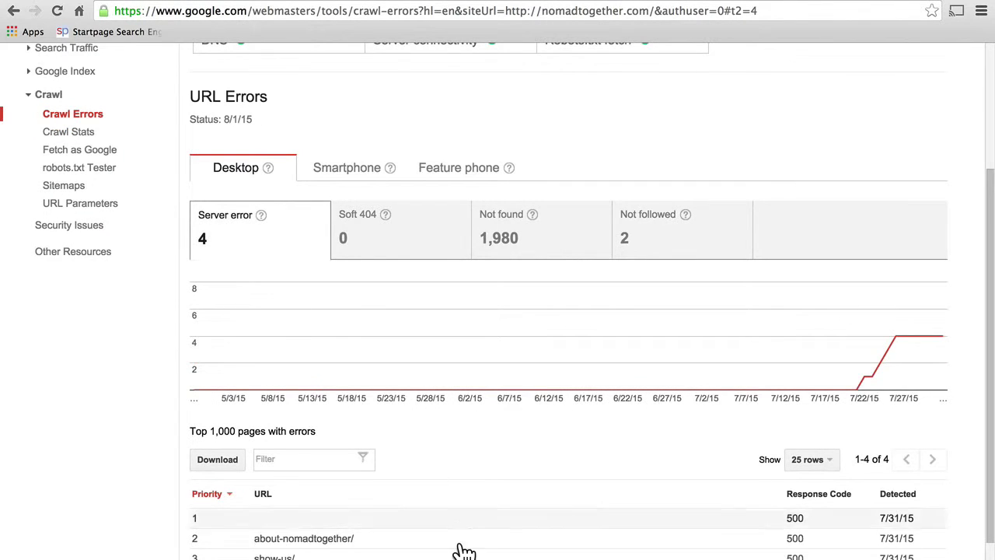
pyautogui.scroll(-2, 460, 545)
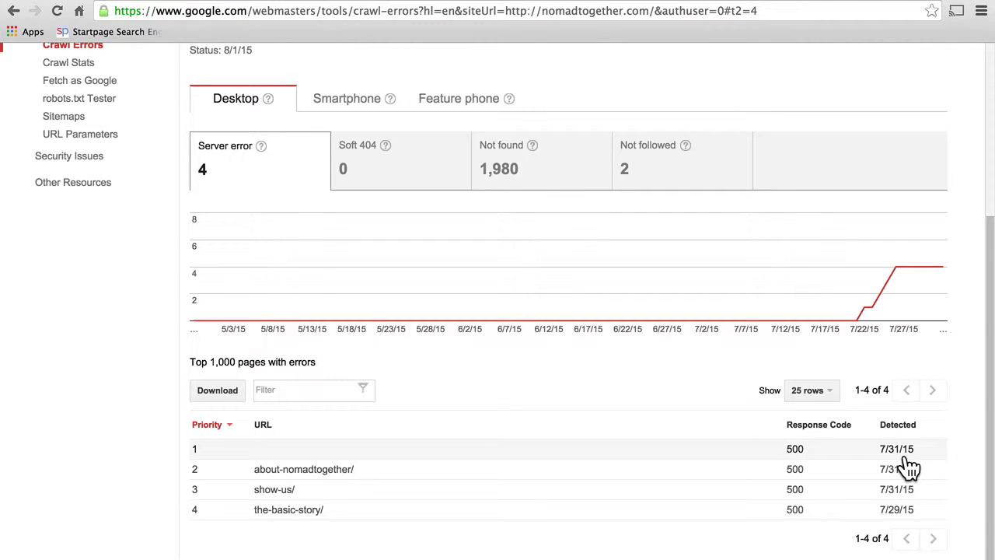
pyautogui.click(544, 180)
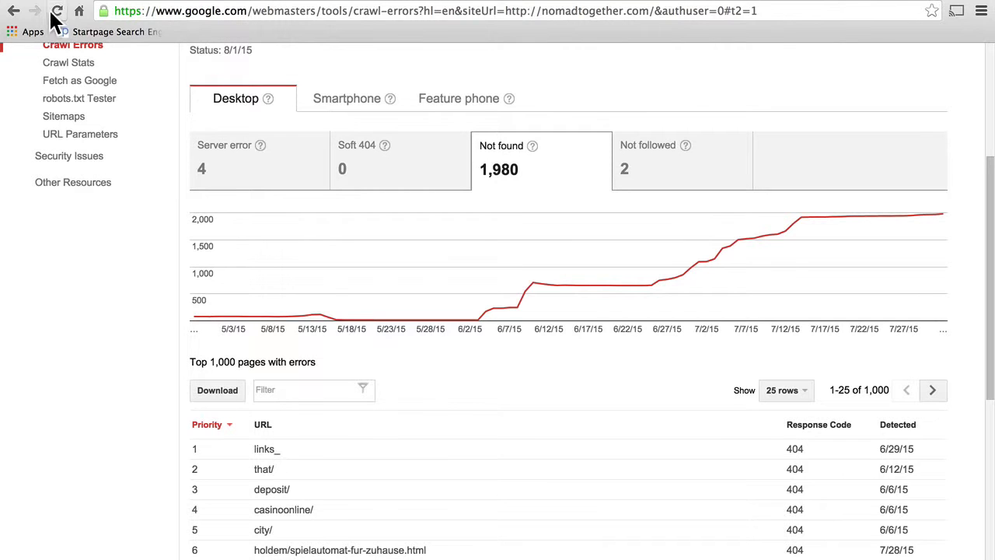
# Step: Open nomadtogether.com's Crawl Stats, and examine the graphs for pages crawled, kilobytes downloaded and page download time
pyautogui.click(81, 67)
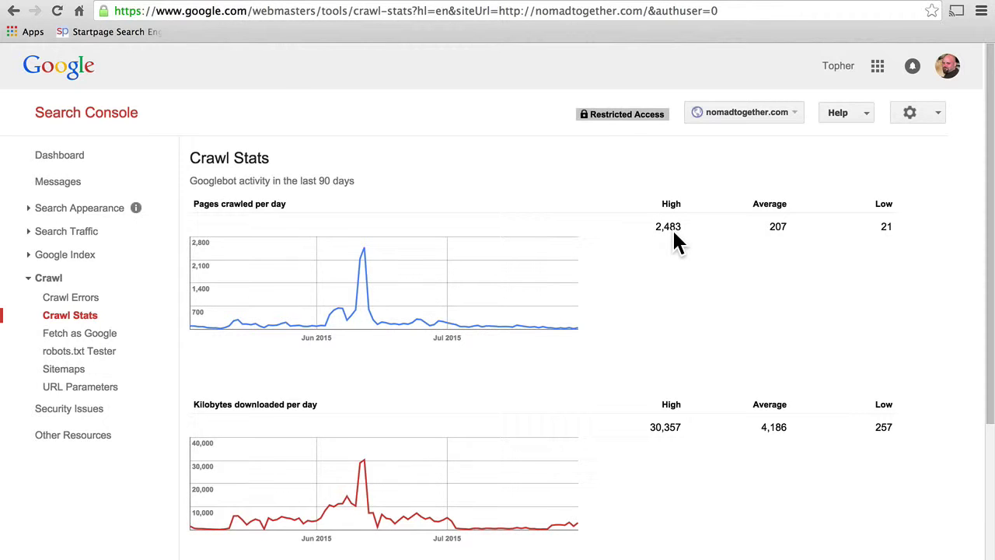
pyautogui.moveTo(365, 251)
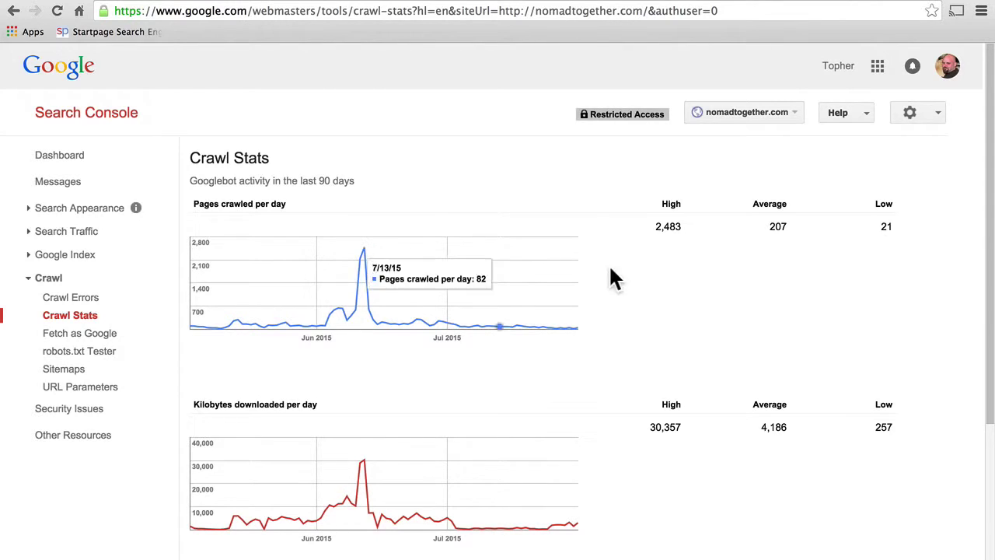
pyautogui.scroll(-5, 716, 296)
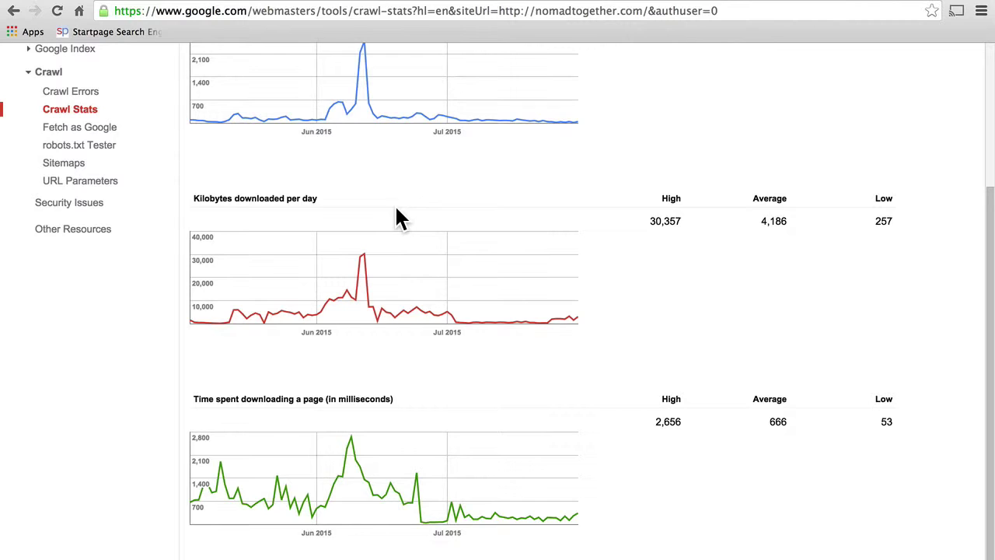
pyautogui.moveTo(230, 342)
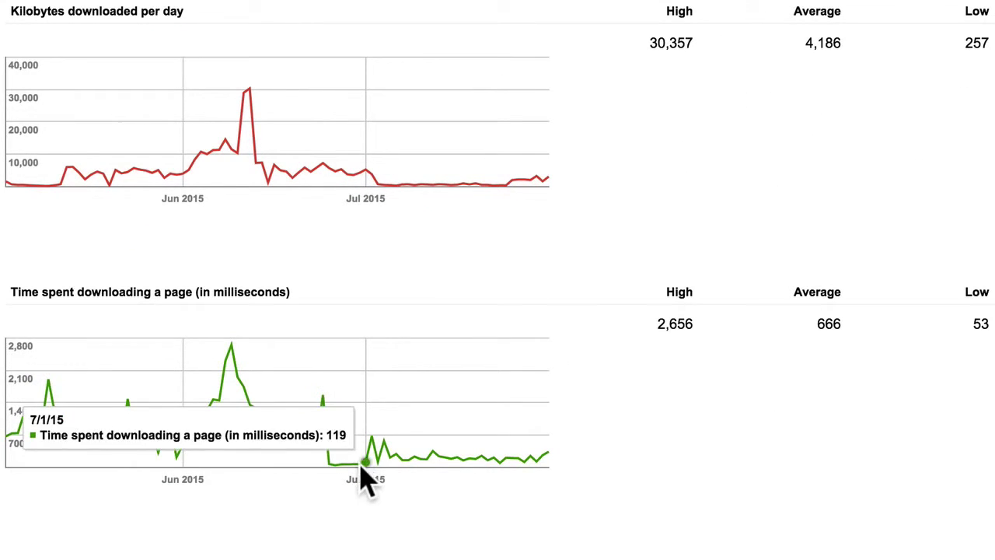
pyautogui.moveTo(340, 469)
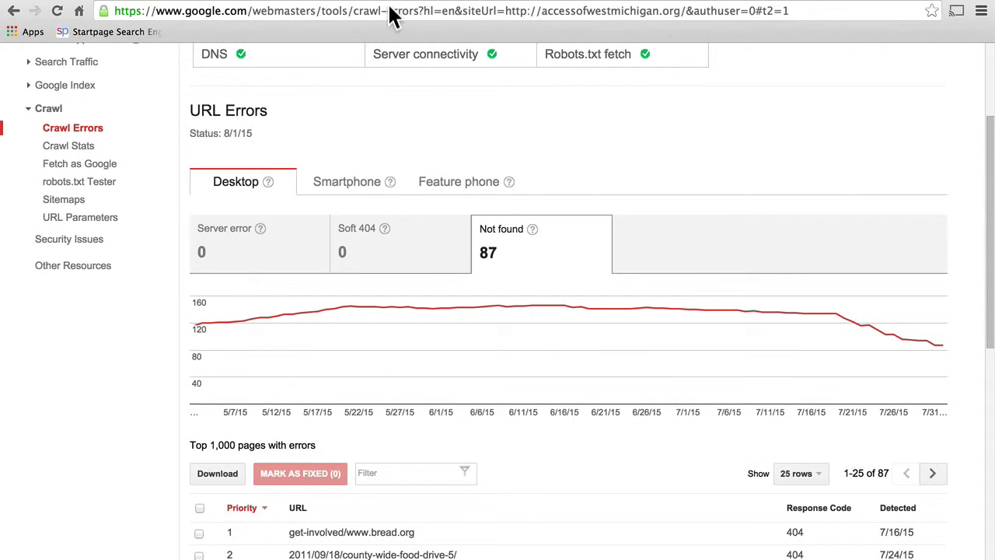
pyautogui.click(77, 149)
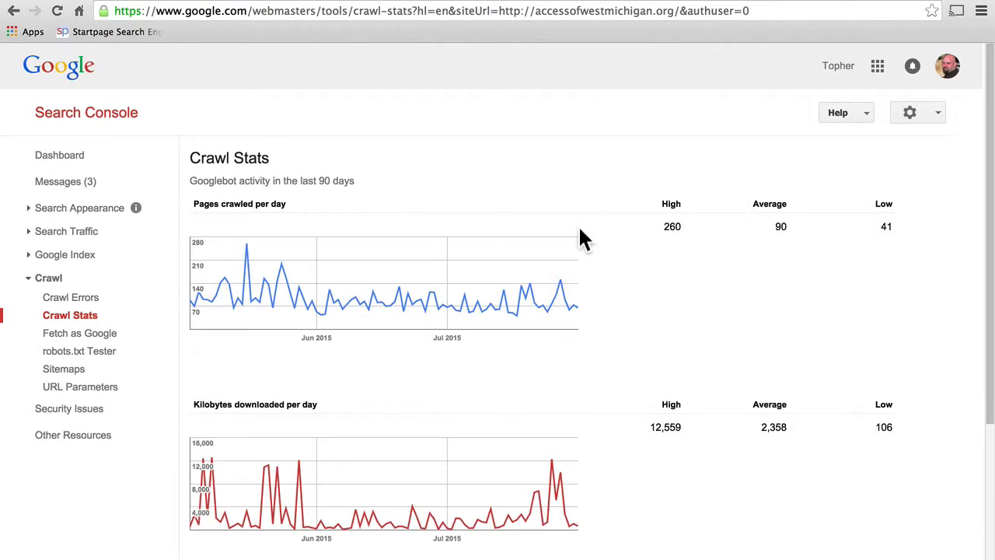
pyautogui.scroll(-1, 517, 172)
pyautogui.scroll(-1, 685, 189)
pyautogui.scroll(2, 685, 188)
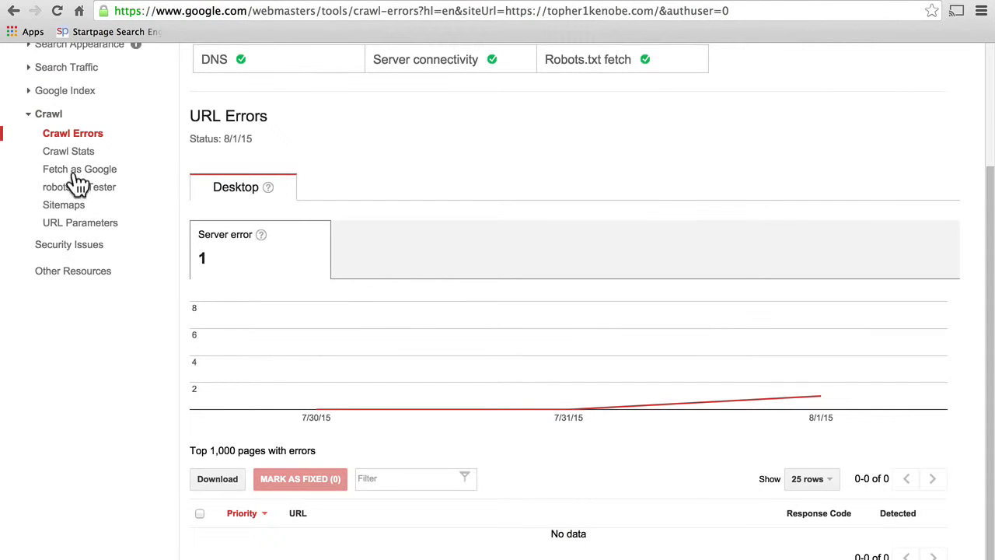
pyautogui.click(75, 153)
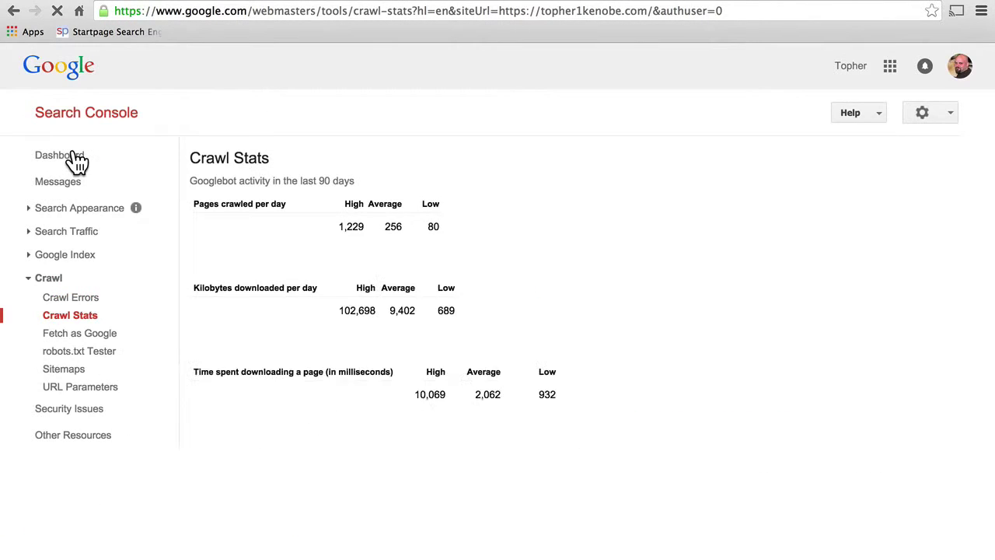
pyautogui.moveTo(405, 273)
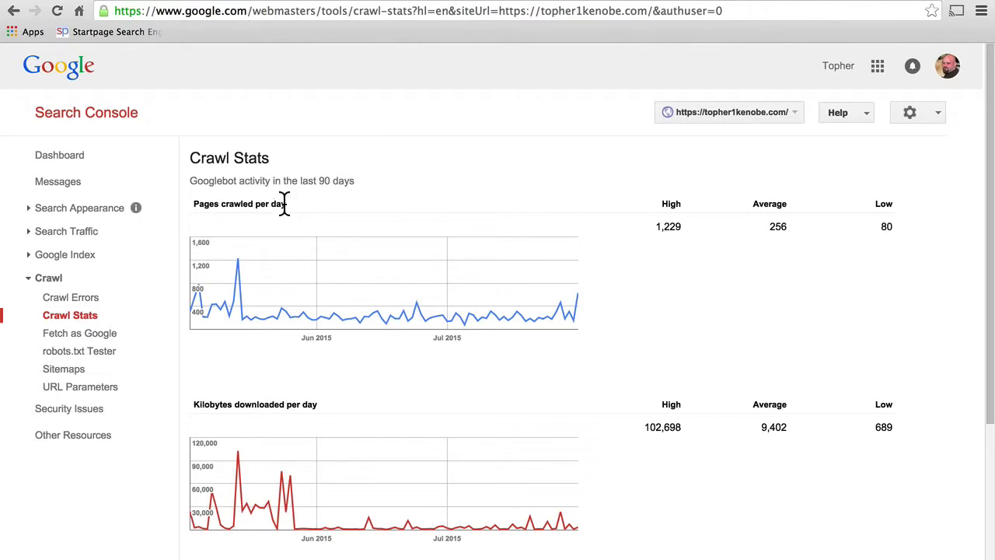
# Step: Examine the topher1kenobe.com Crawl Stats for average pages crawled, kilobytes downloaded around 5/27/15 and the page download time peak on 6/10/15
pyautogui.doubleClick(777, 226)
pyautogui.click(811, 248)
pyautogui.scroll(-3, 813, 260)
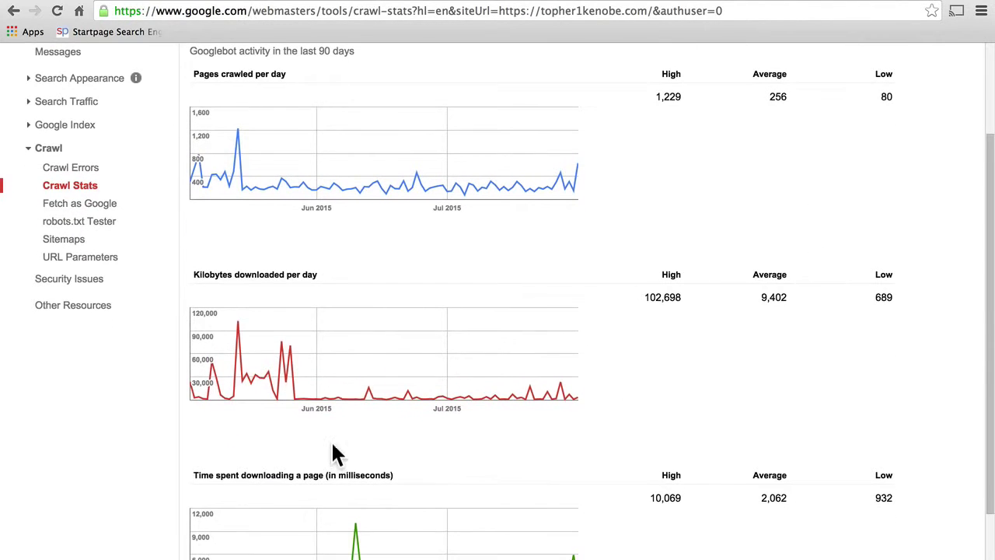
pyautogui.moveTo(293, 406)
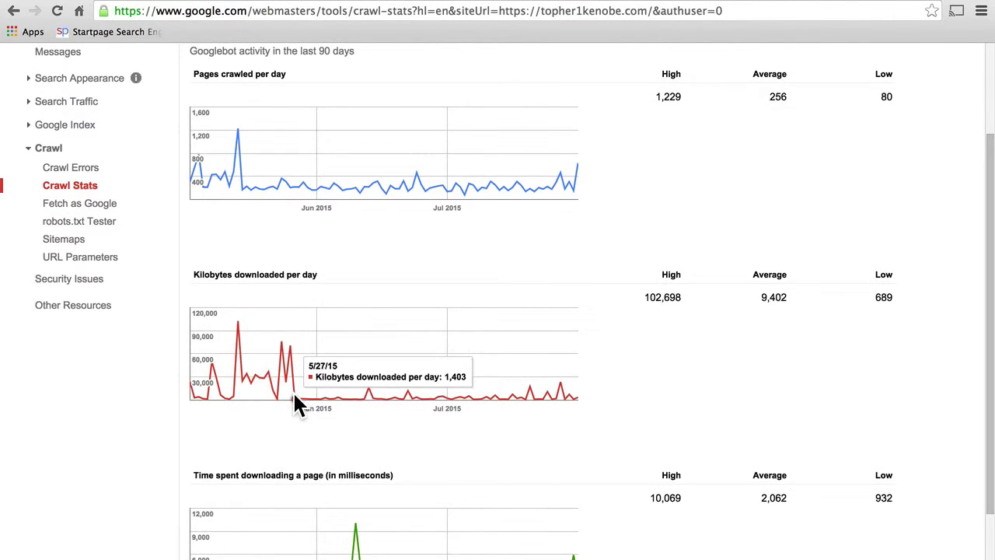
pyautogui.scroll(-3, 548, 429)
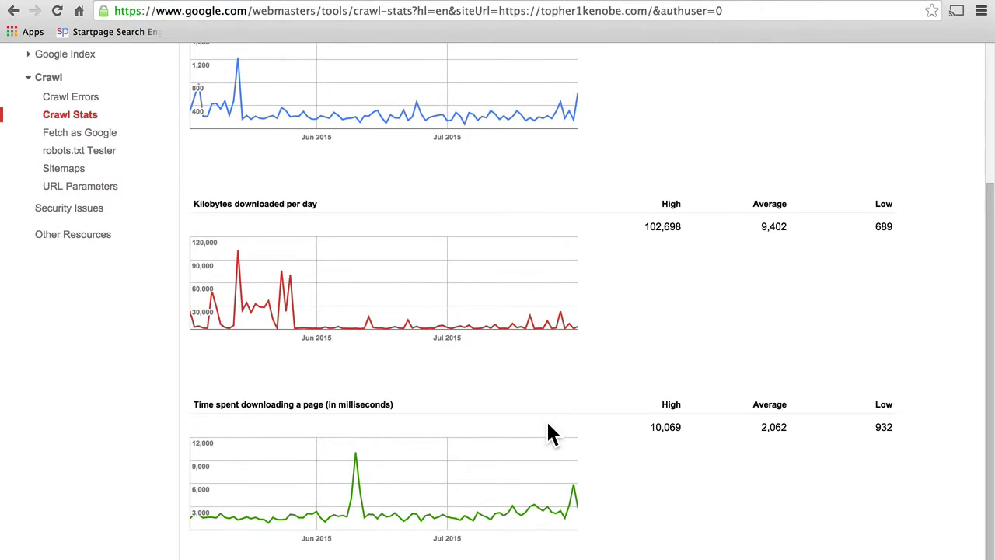
pyautogui.moveTo(357, 455)
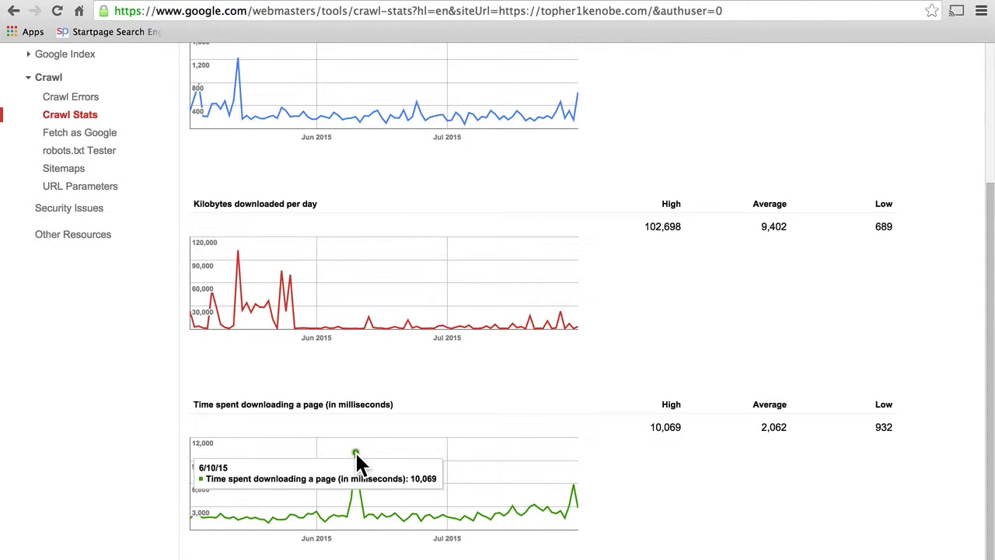
pyautogui.scroll(5, 357, 457)
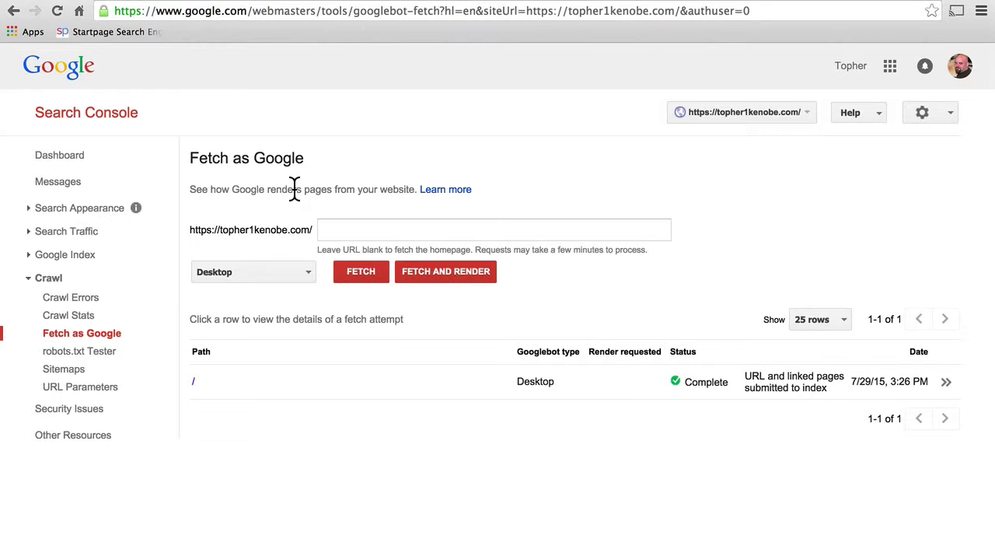
# Step: Using Fetch as Google, fetch the topher1kenobe.com homepage as Desktop, first without rendering and again with rendering
pyautogui.click(346, 225)
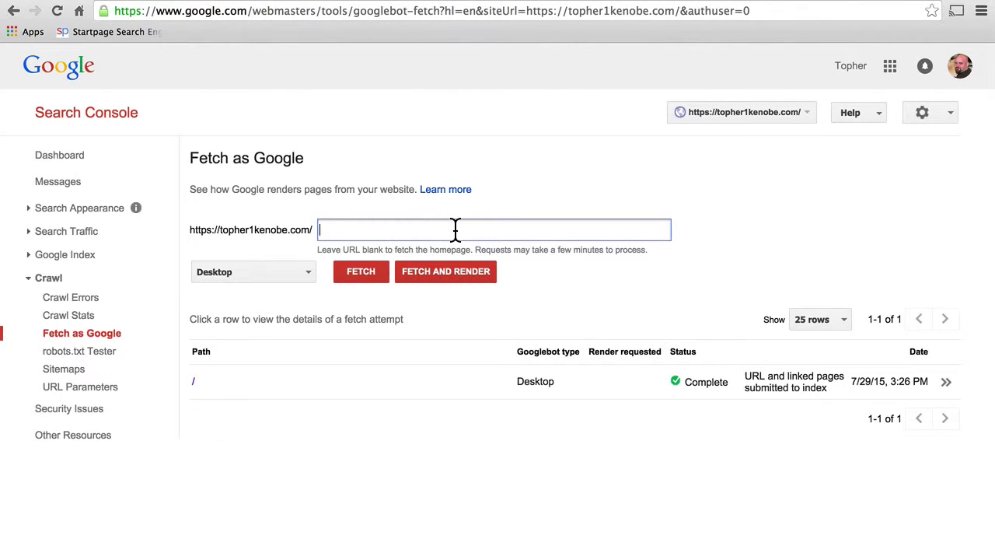
pyautogui.click(357, 272)
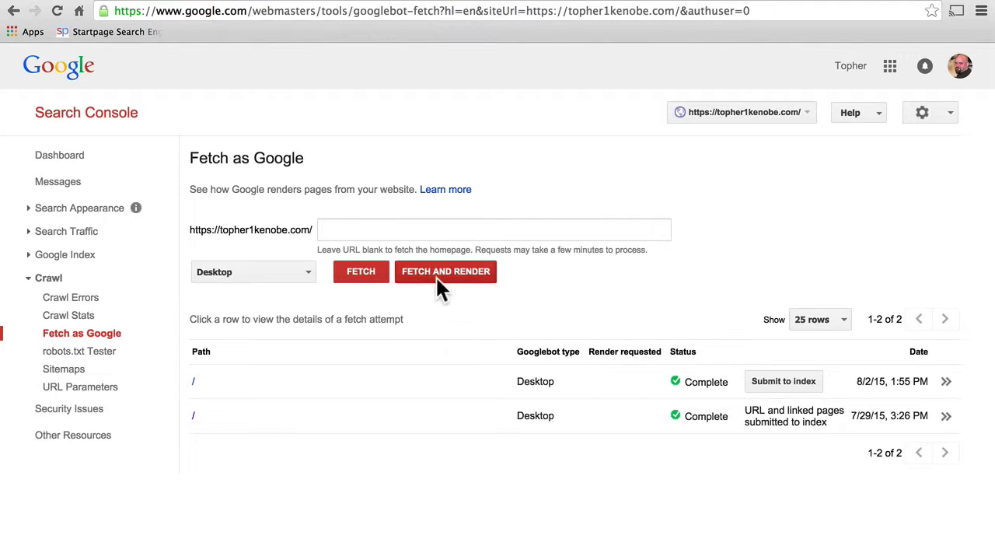
pyautogui.click(265, 272)
pyautogui.click(265, 272)
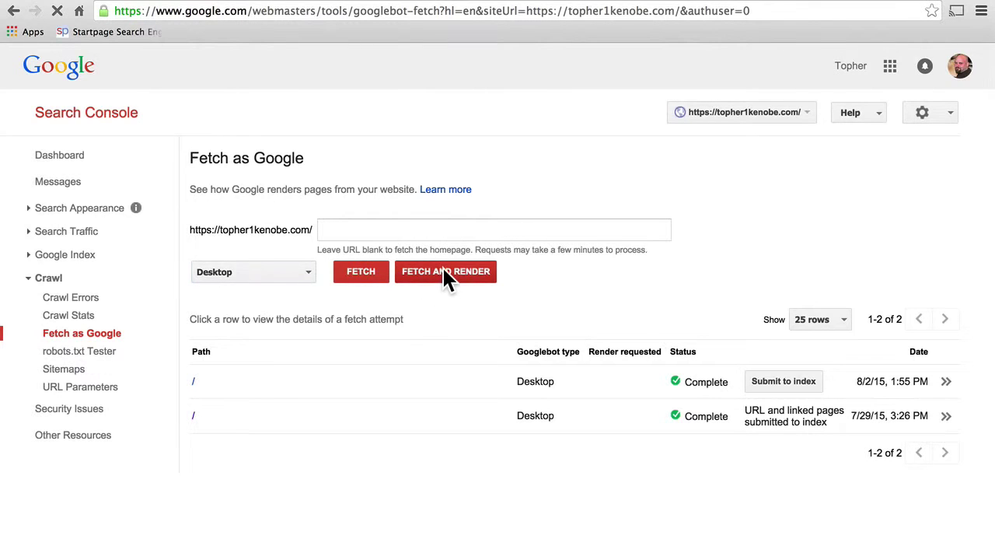
pyautogui.click(446, 271)
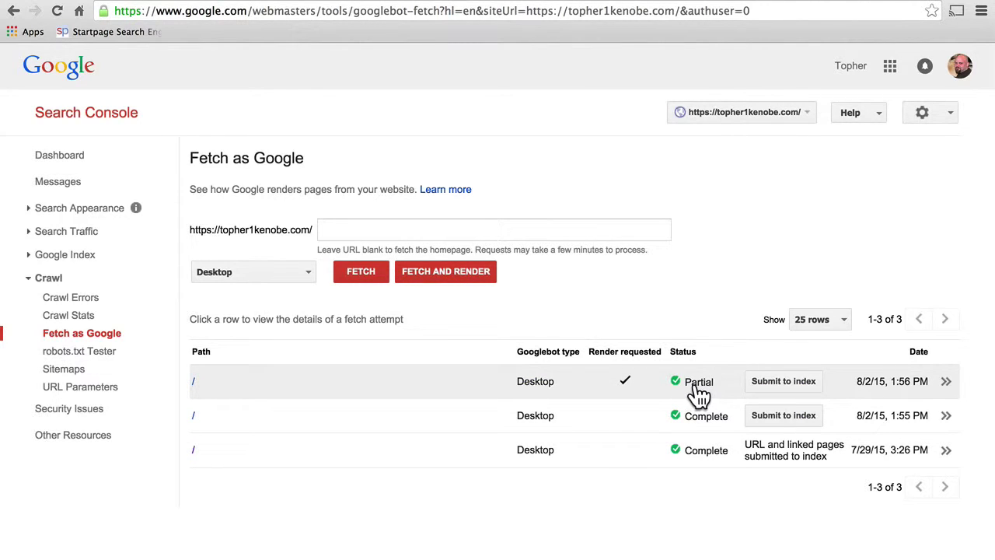
# Step: Open the rendered Desktop fetch's details and compare Googlebot's view of the page with a visitor's, down to the list of unfetched resources
pyautogui.click(946, 384)
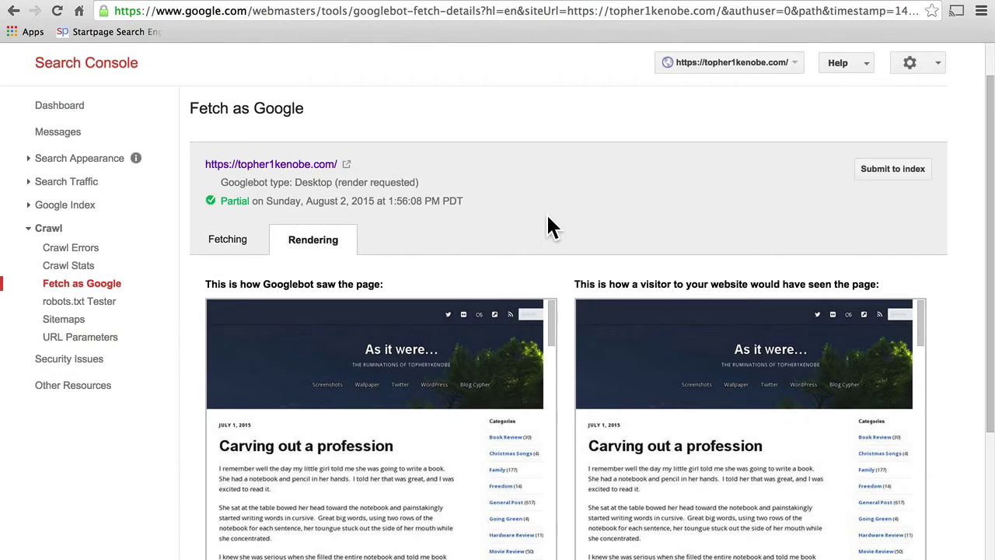
pyautogui.scroll(-3, 547, 217)
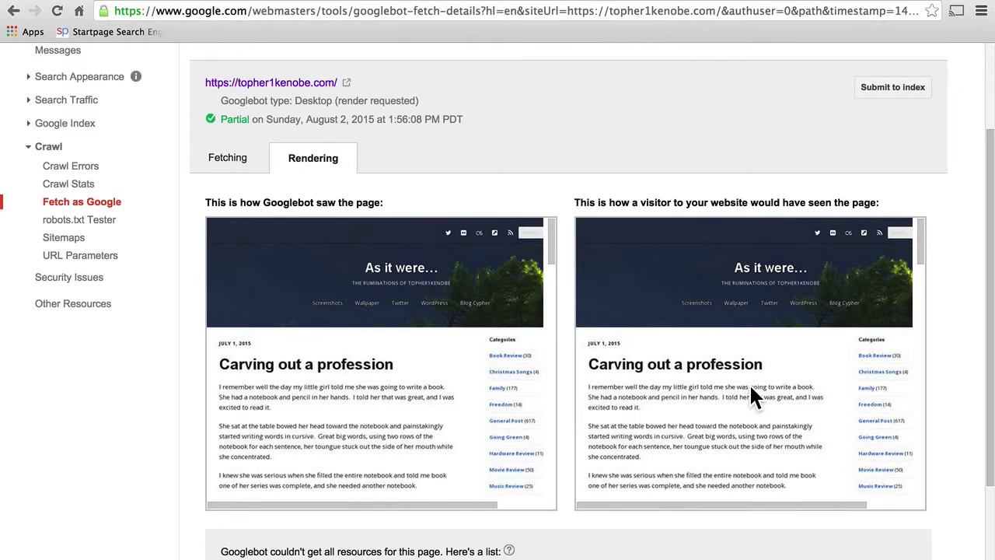
pyautogui.scroll(-1, 750, 389)
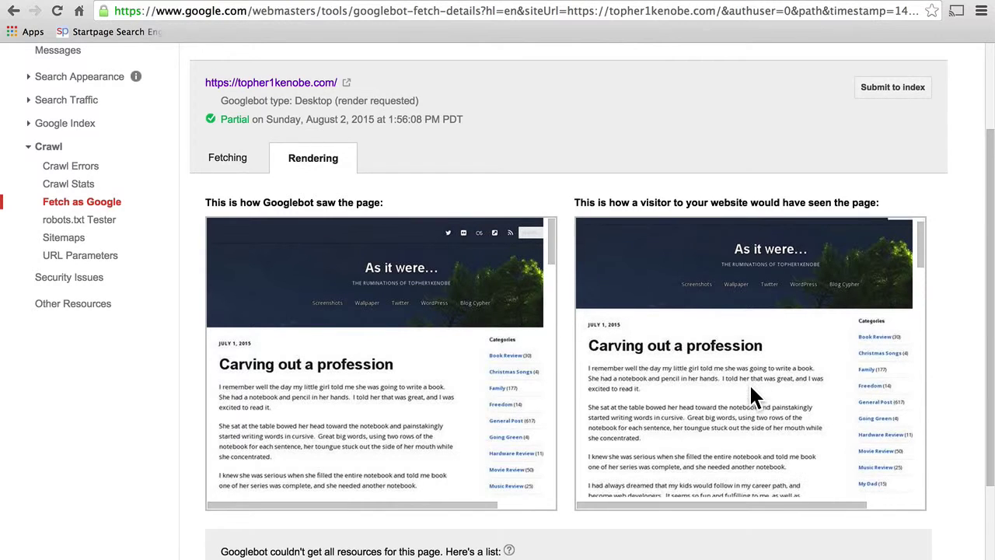
pyautogui.scroll(2, 751, 386)
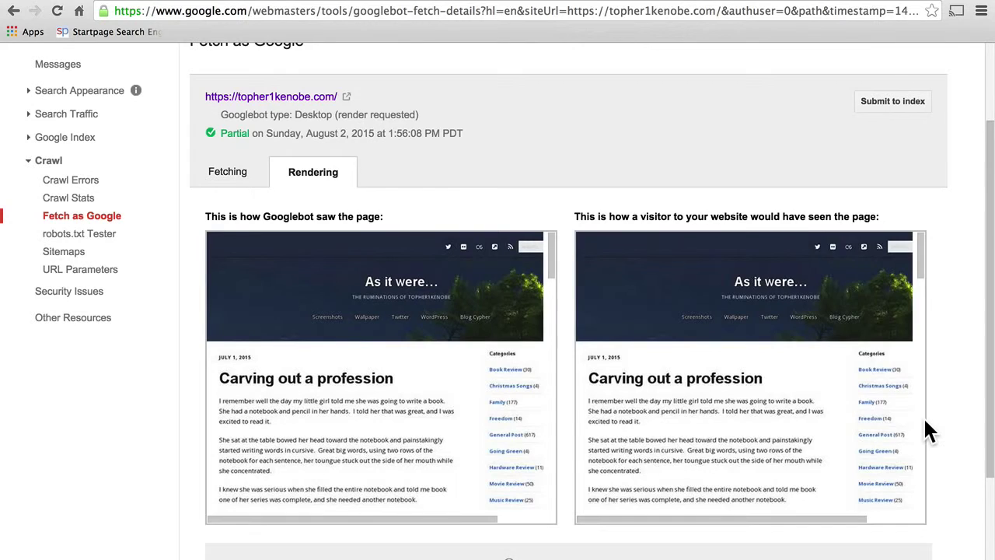
pyautogui.scroll(-4, 923, 416)
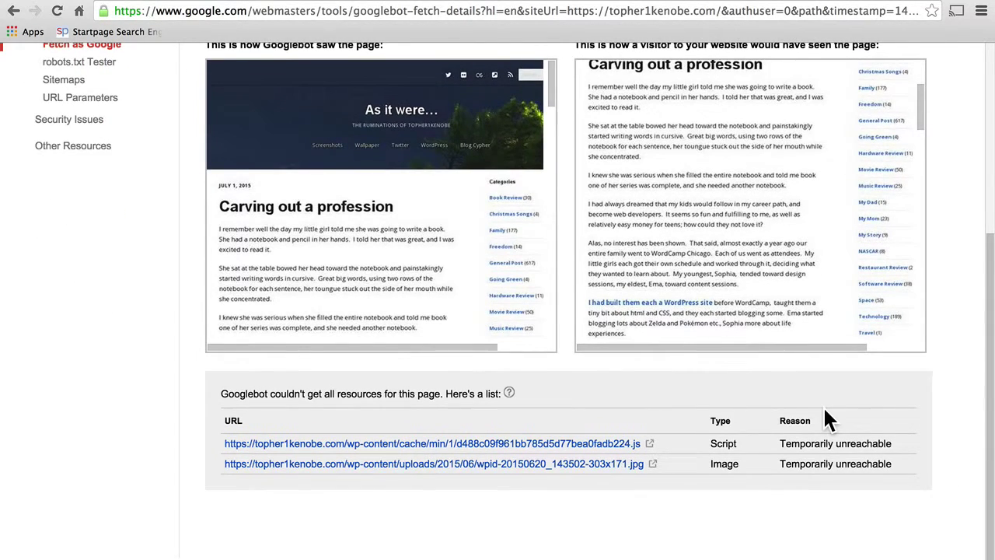
# Step: Check the JPG image and the cached JS script that Googlebot could not get by opening each one, and return to the fetch details
pyautogui.click(481, 464)
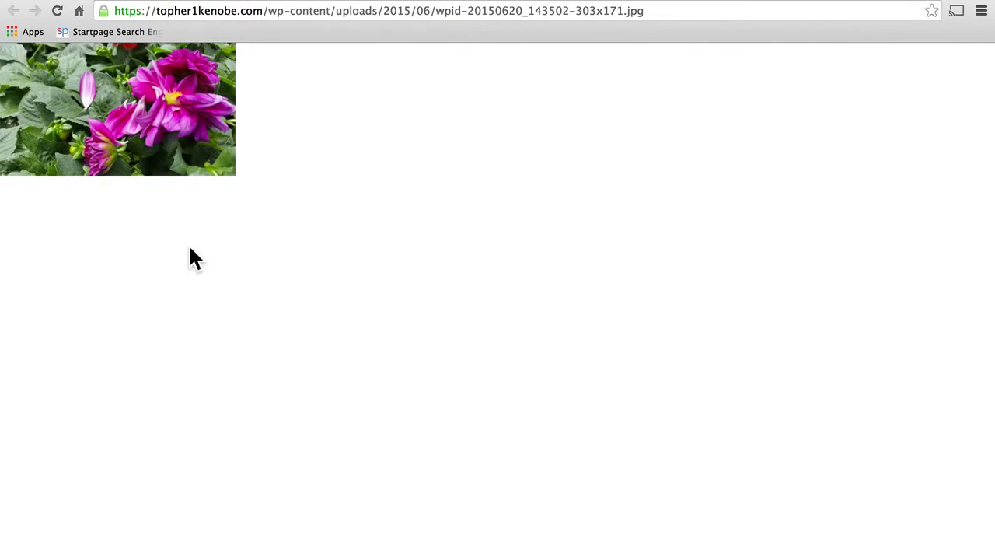
pyautogui.press('super+bracketleft')
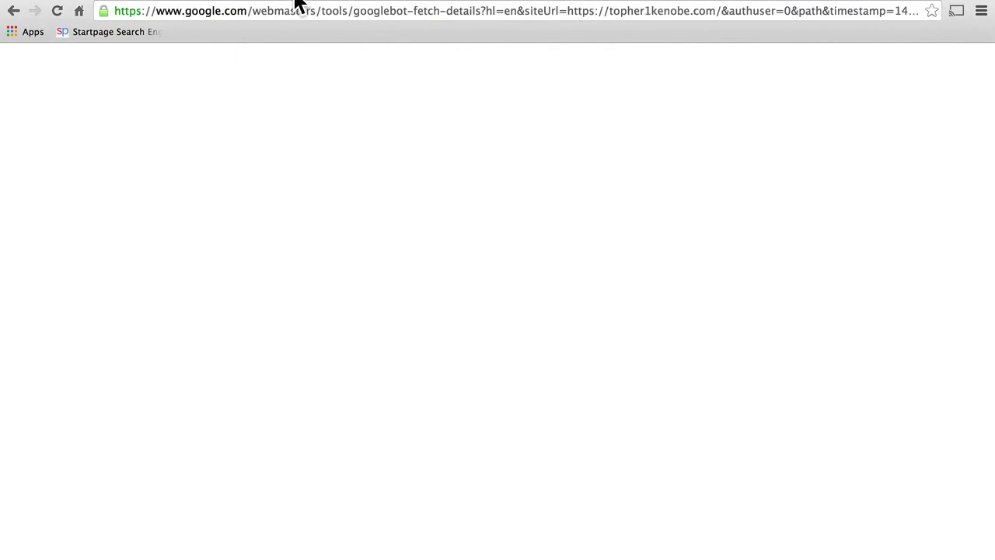
pyautogui.click(448, 444)
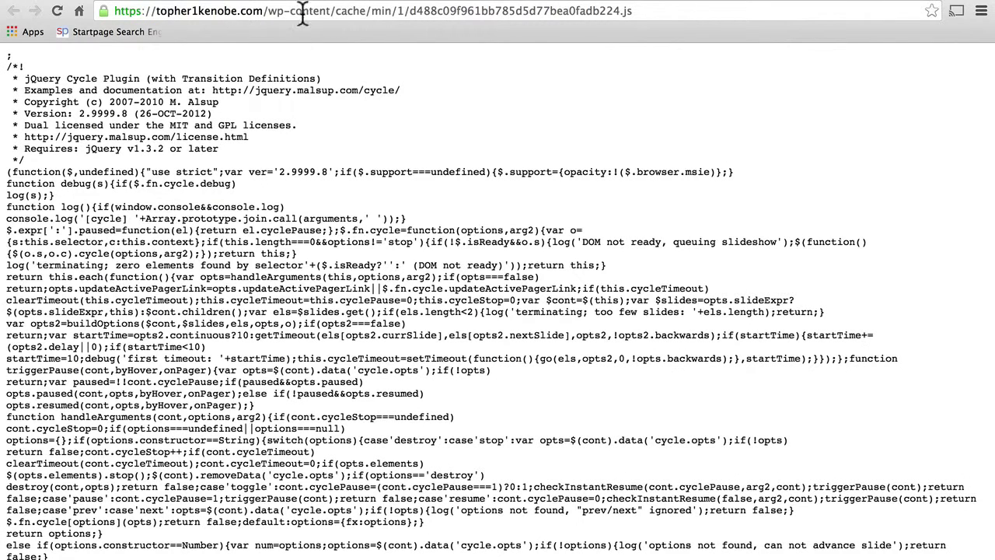
pyautogui.press('super+bracketleft')
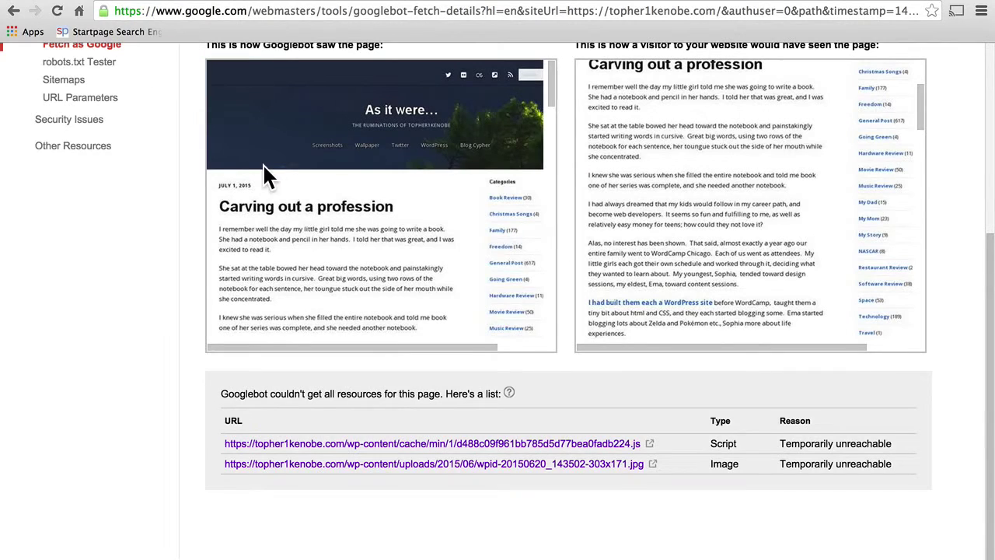
# Step: Open the details of the Desktop fetch made without rendering and review its downloaded HTTP response and download time
pyautogui.click(13, 11)
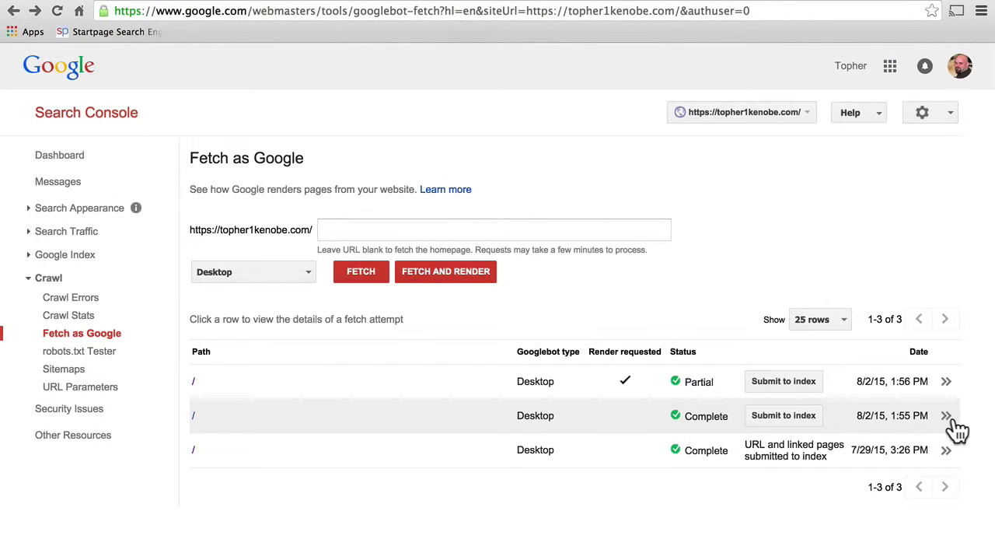
pyautogui.click(950, 420)
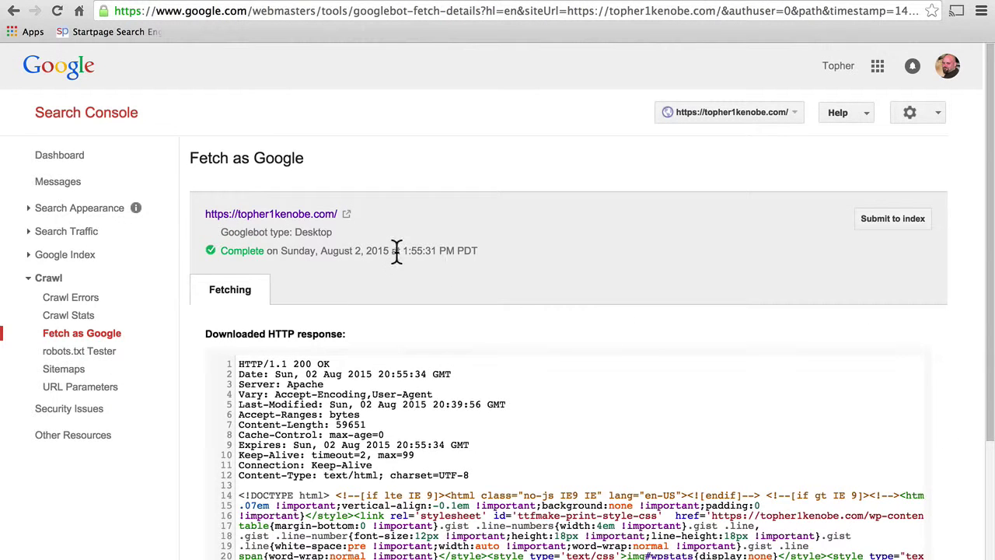
pyautogui.scroll(-5, 957, 374)
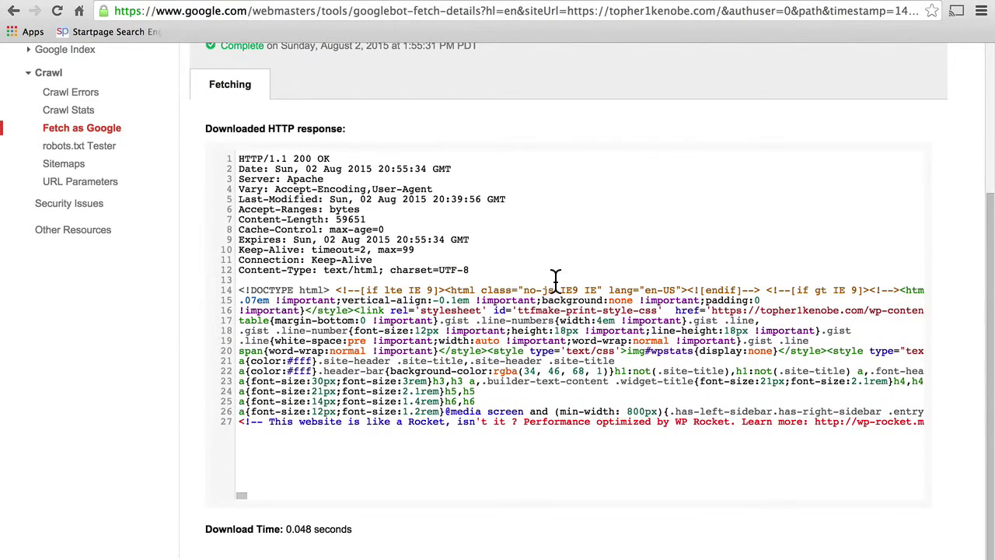
# Step: Return to the fetch list, and fetch and render the homepage as Mobile: Smartphone
pyautogui.click(16, 12)
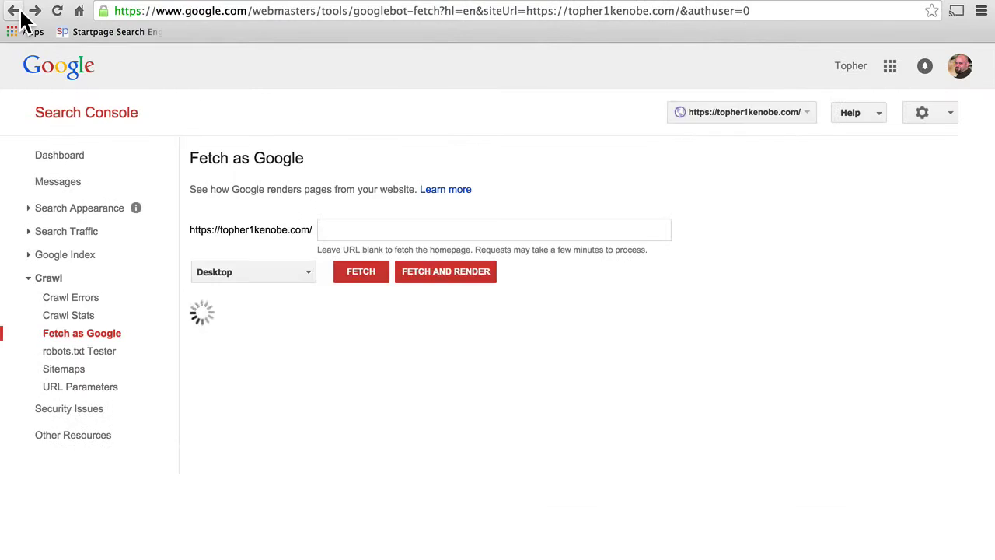
pyautogui.click(290, 271)
pyautogui.click(287, 292)
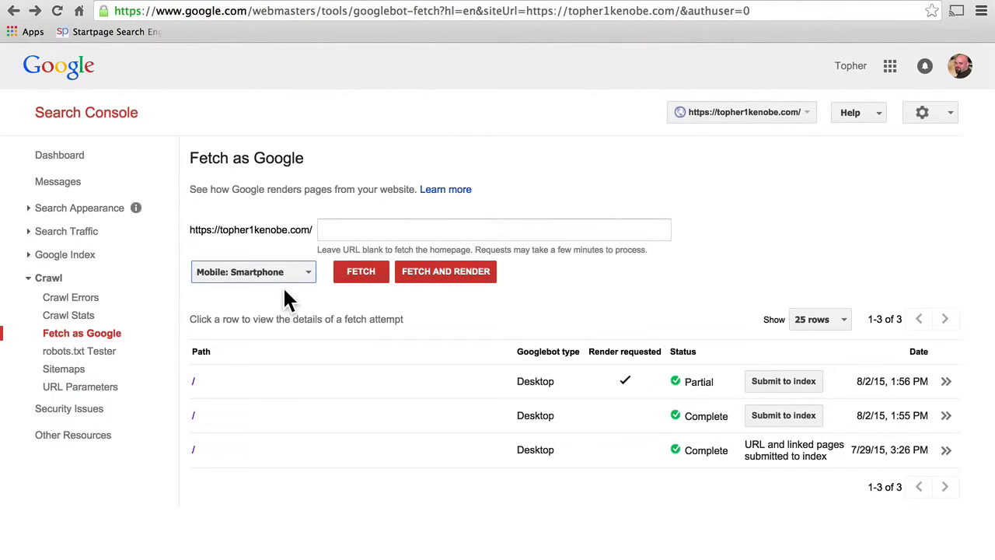
pyautogui.click(452, 272)
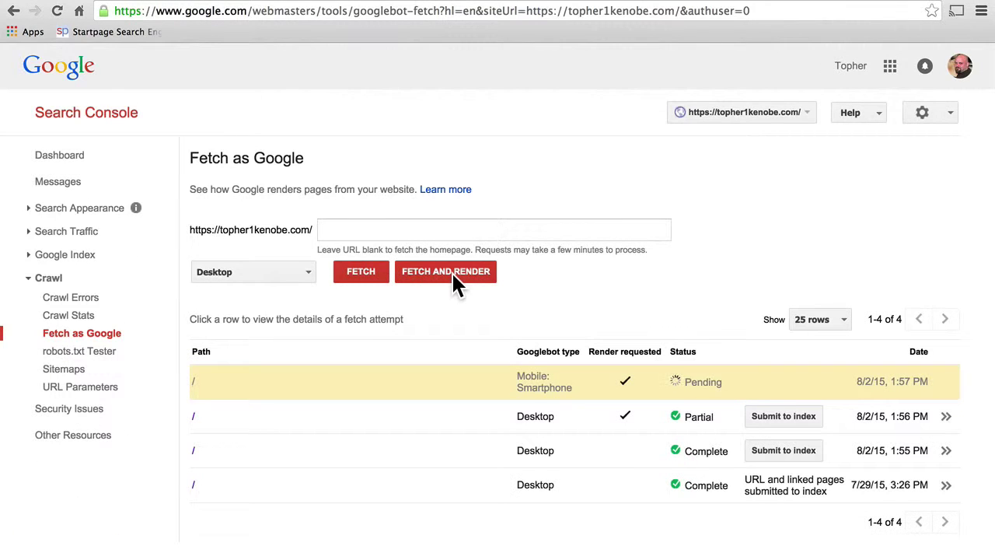
# Step: Review the Mobile: Smartphone rendering and its missing resources, and look over the Googlebot types available for another fetch
pyautogui.click(949, 384)
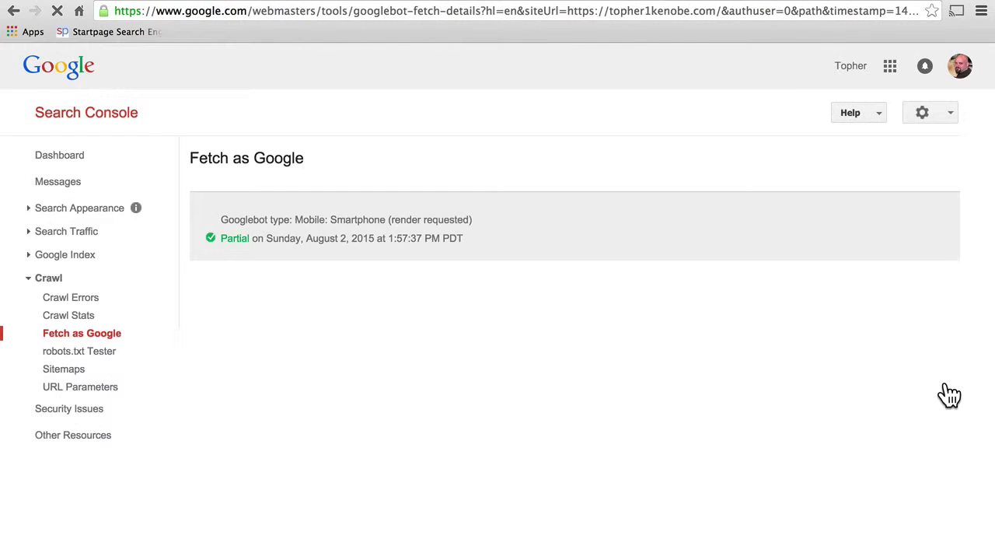
pyautogui.scroll(-5, 948, 394)
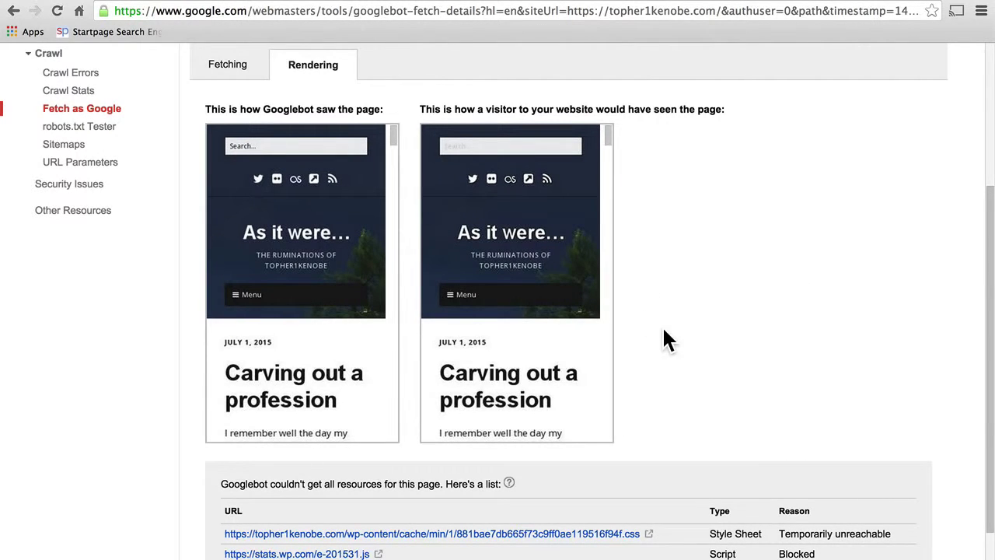
pyautogui.scroll(-2, 661, 325)
pyautogui.hotkey('alt', 'Left')
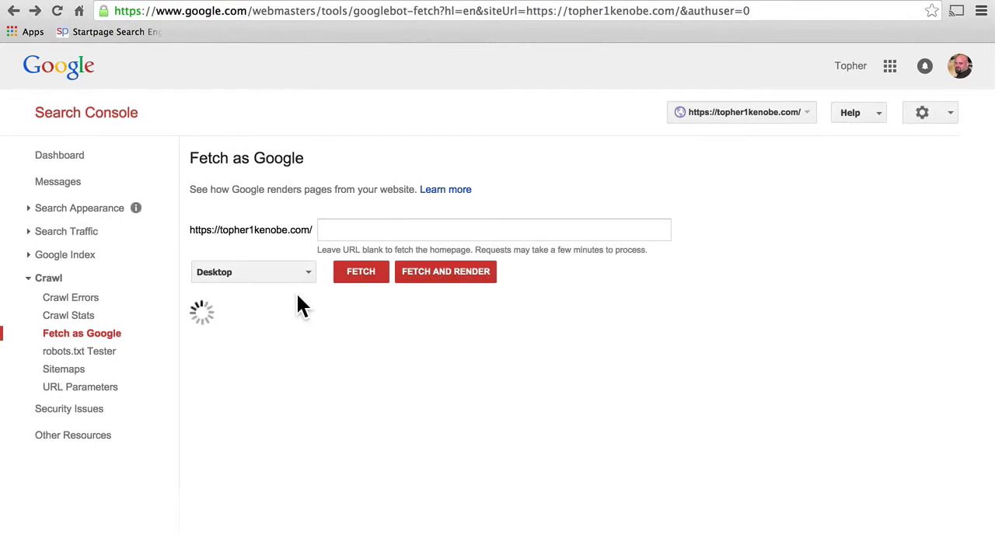
pyautogui.click(294, 272)
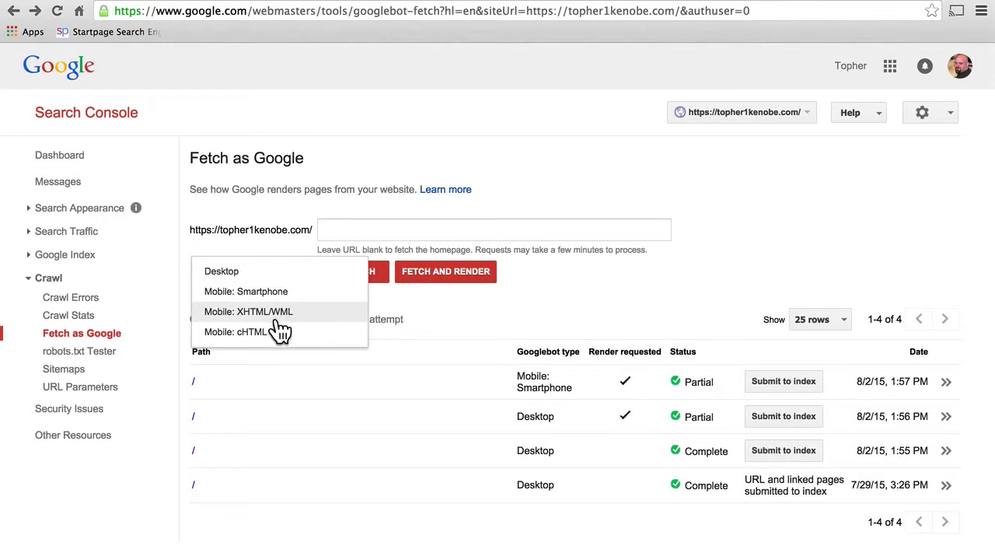
pyautogui.click(266, 220)
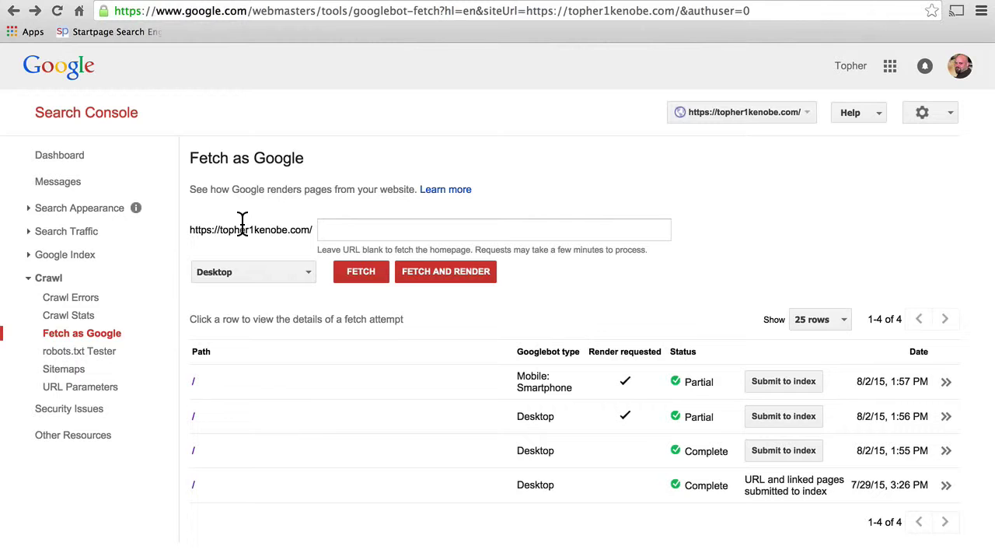
# Step: Open the robots.txt Tester, review the User-agent, Disallow and Sitemap lines, and check the live robots.txt file
pyautogui.click(116, 357)
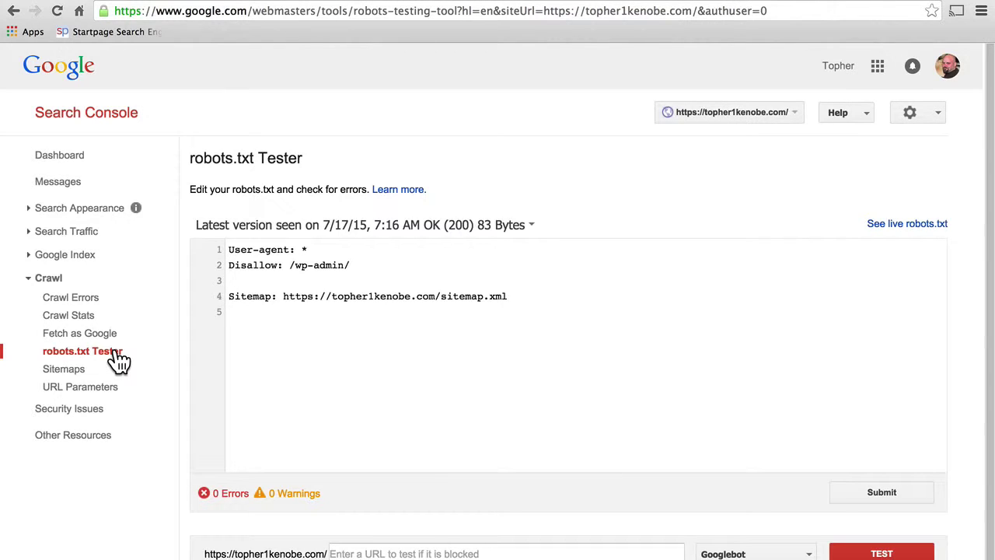
pyautogui.doubleClick(242, 250)
pyautogui.click(310, 250)
pyautogui.click(348, 265)
pyautogui.click(520, 295)
pyautogui.click(892, 227)
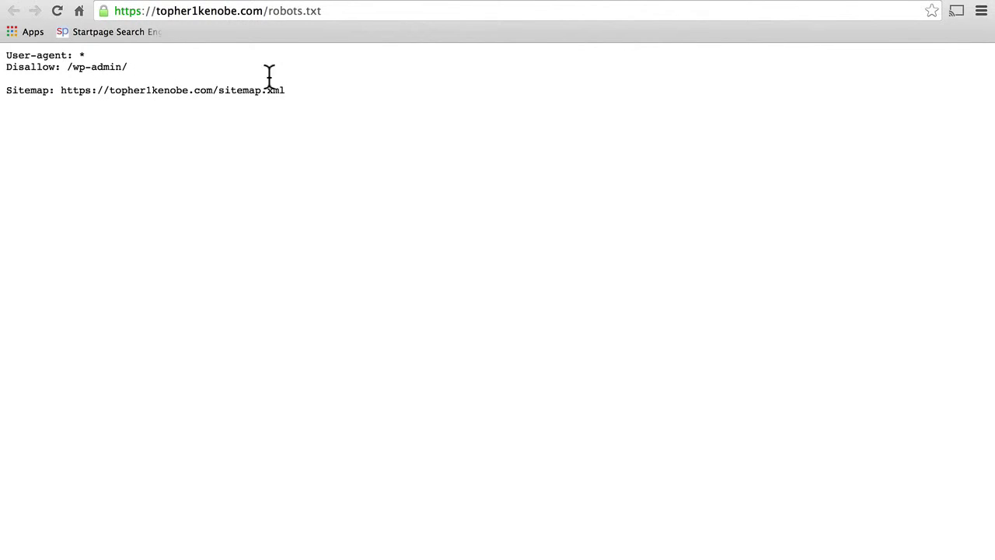
pyautogui.press('super+bracketleft')
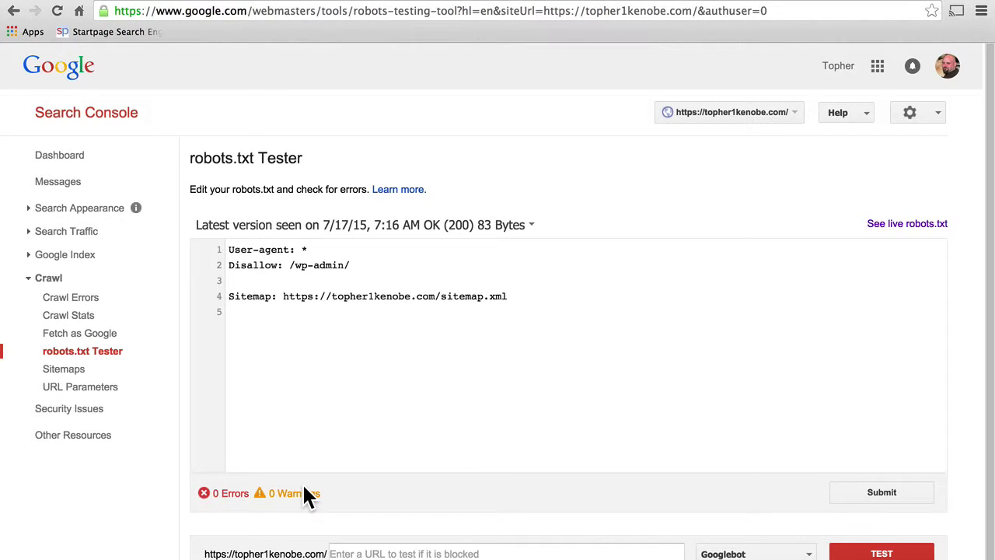
# Step: Test whether the robots.txt rules block Googlebot from the wp-admin/ path, and review the matching rule
pyautogui.click(527, 420)
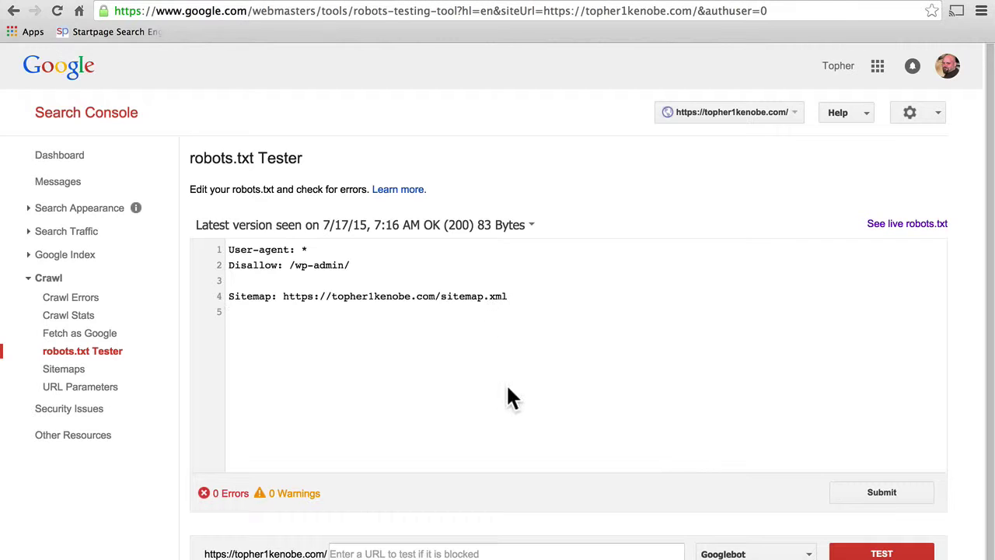
pyautogui.click(425, 552)
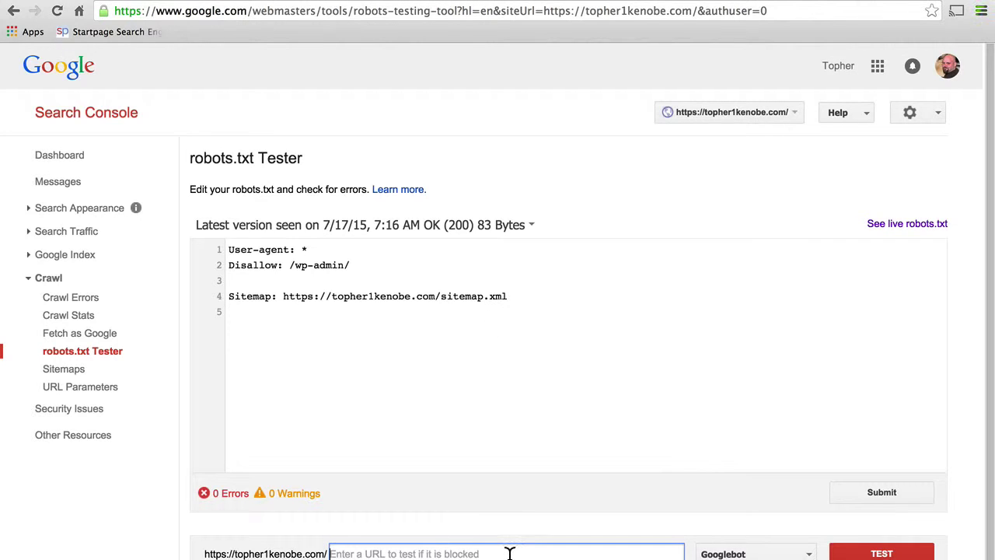
pyautogui.scroll(-1, 509, 553)
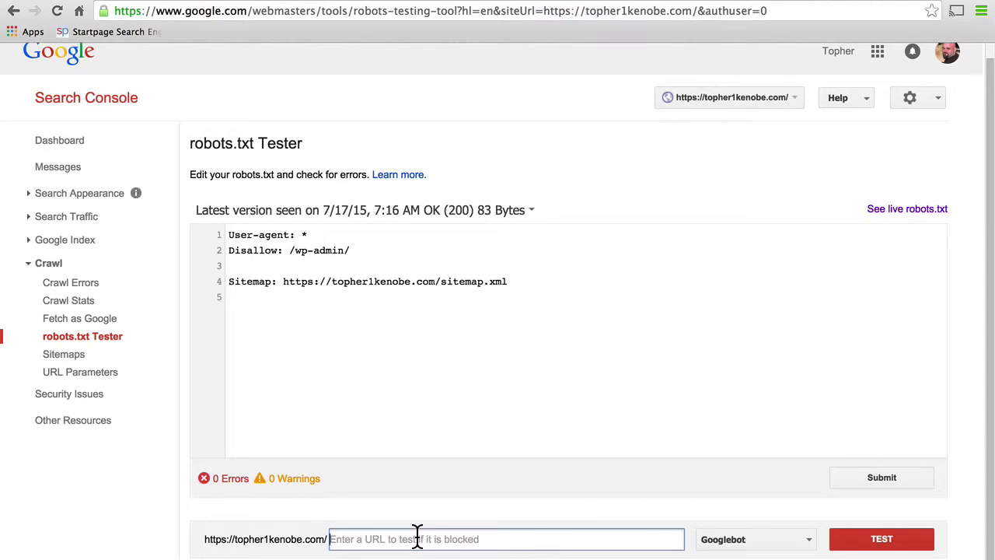
pyautogui.write('wp-adm')
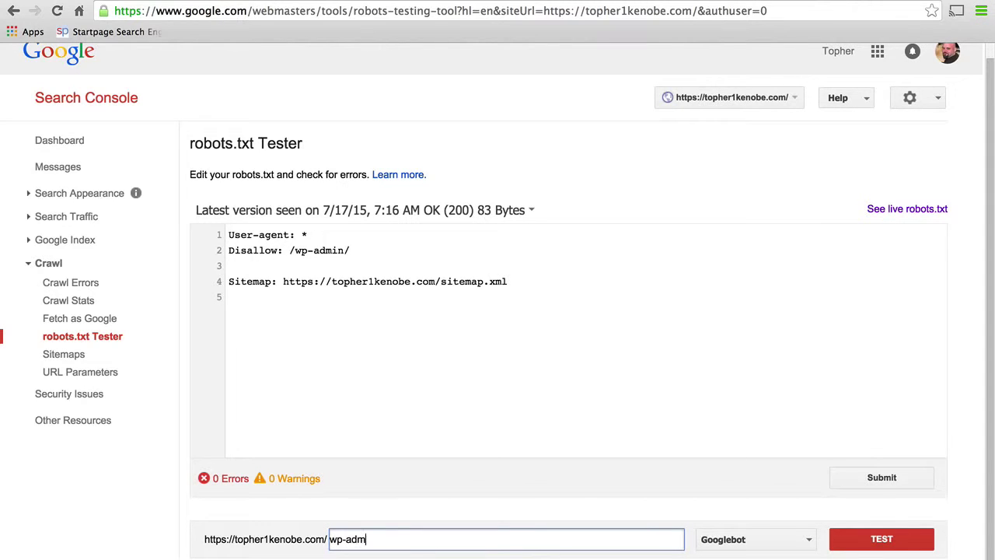
pyautogui.write('in/')
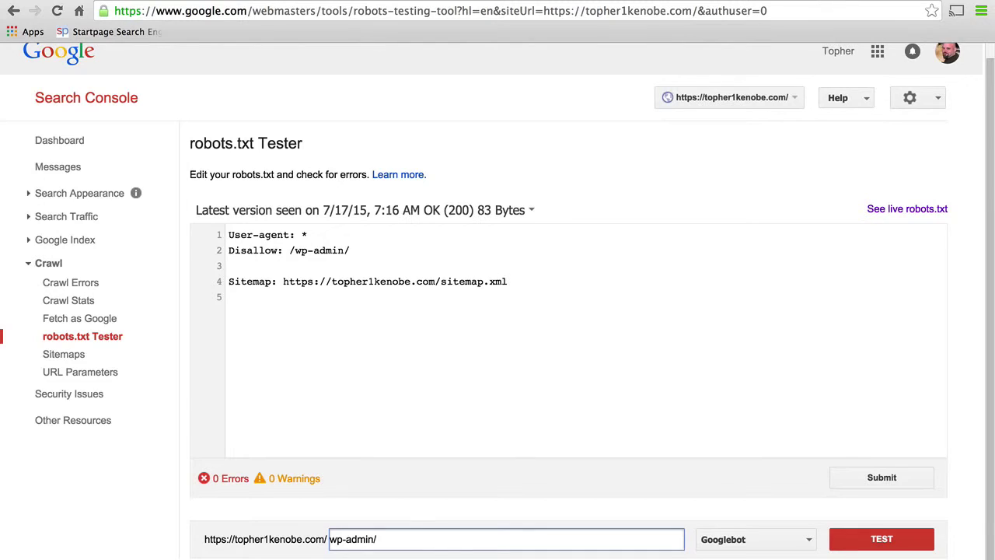
pyautogui.click(806, 540)
pyautogui.click(806, 539)
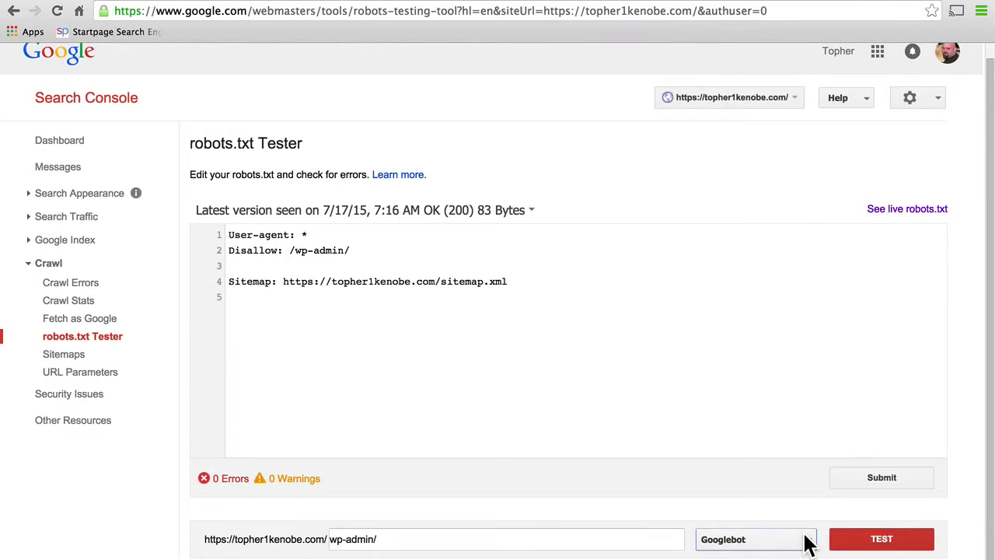
pyautogui.click(862, 542)
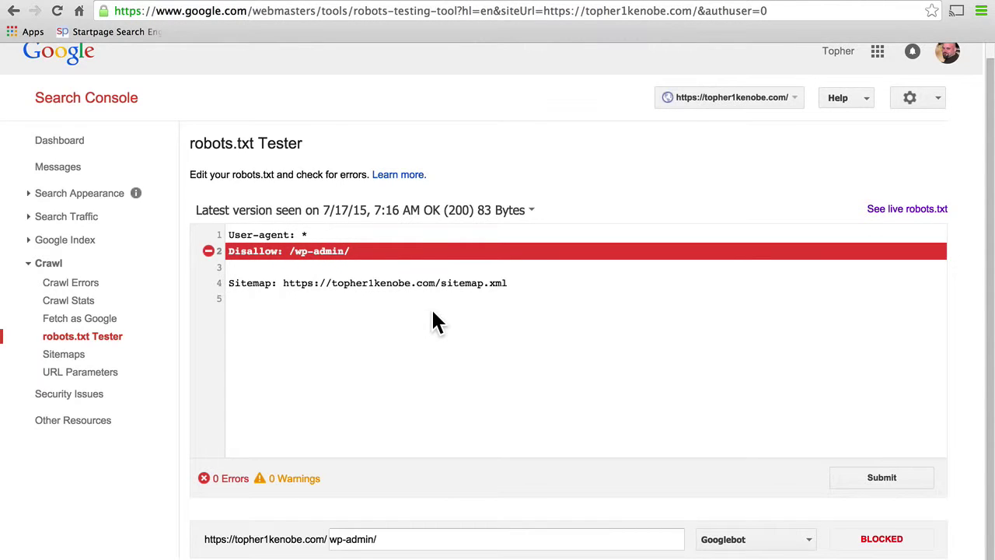
pyautogui.scroll(1, 467, 280)
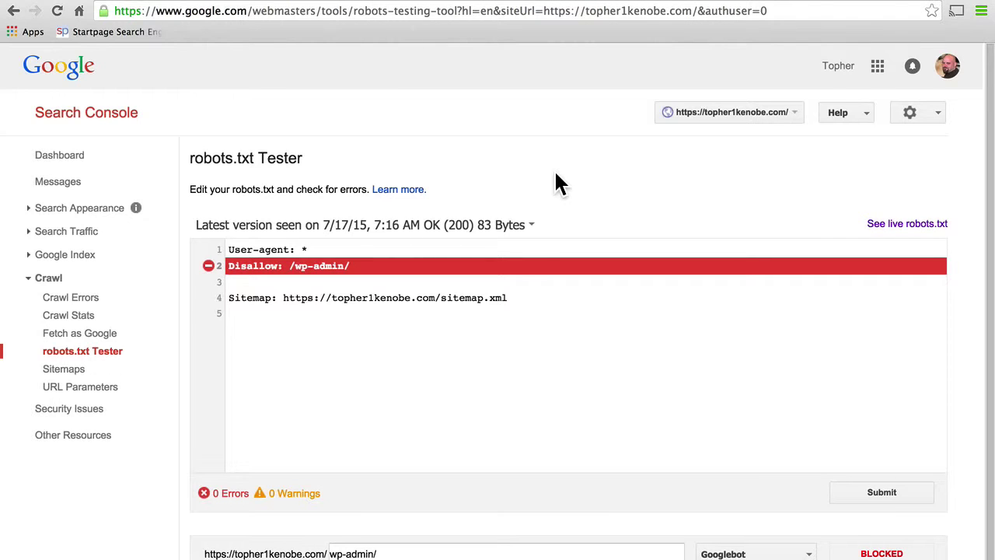
# Step: Open the Sitemaps report, then open the /sitemap.xml index and review the sitemaps it lists
pyautogui.click(71, 376)
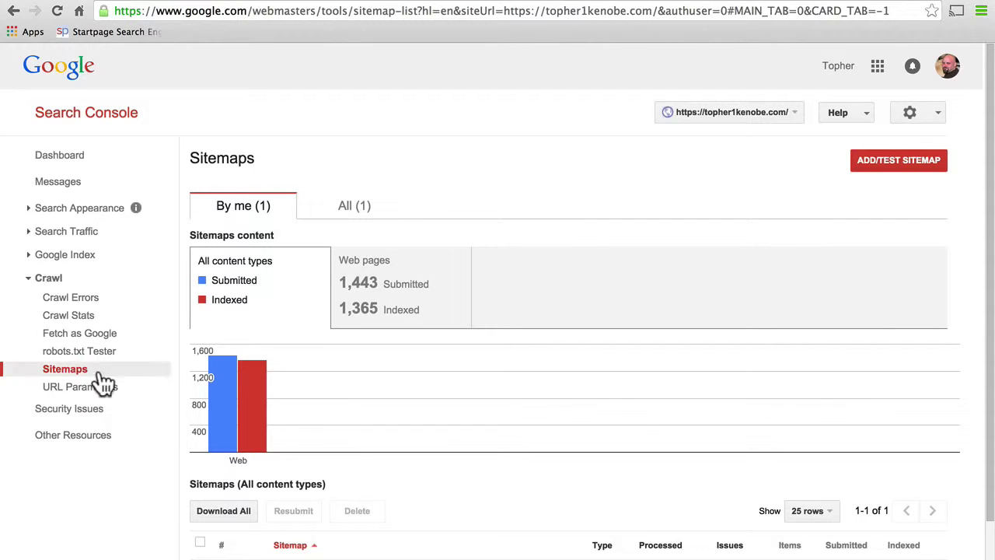
pyautogui.scroll(-2, 420, 238)
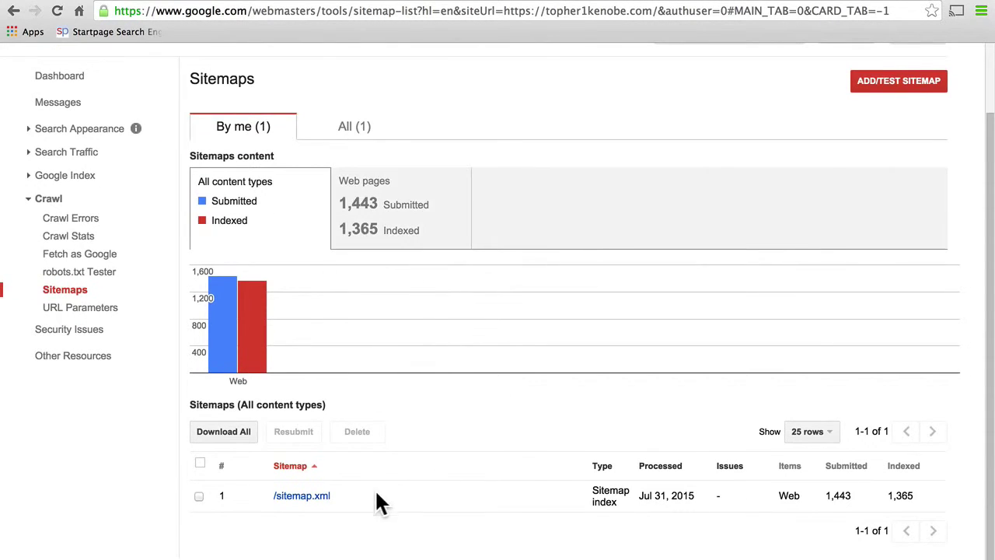
pyautogui.click(322, 496)
pyautogui.scroll(-3, 467, 514)
pyautogui.scroll(-5, 464, 506)
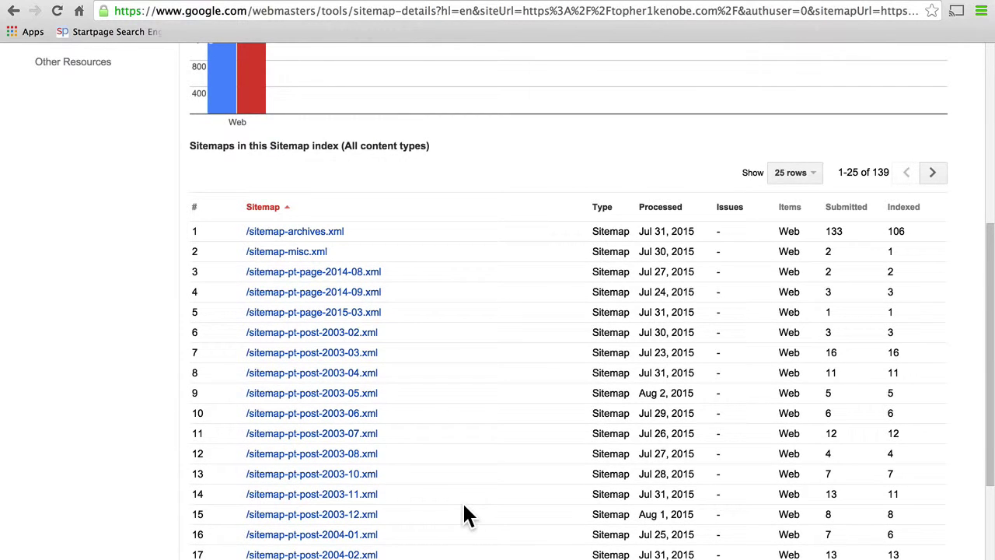
# Step: Open the details of /sitemap-pt-page-2014-08.xml, view the sitemap file and its page source, then return to the sitemap details
pyautogui.click(319, 274)
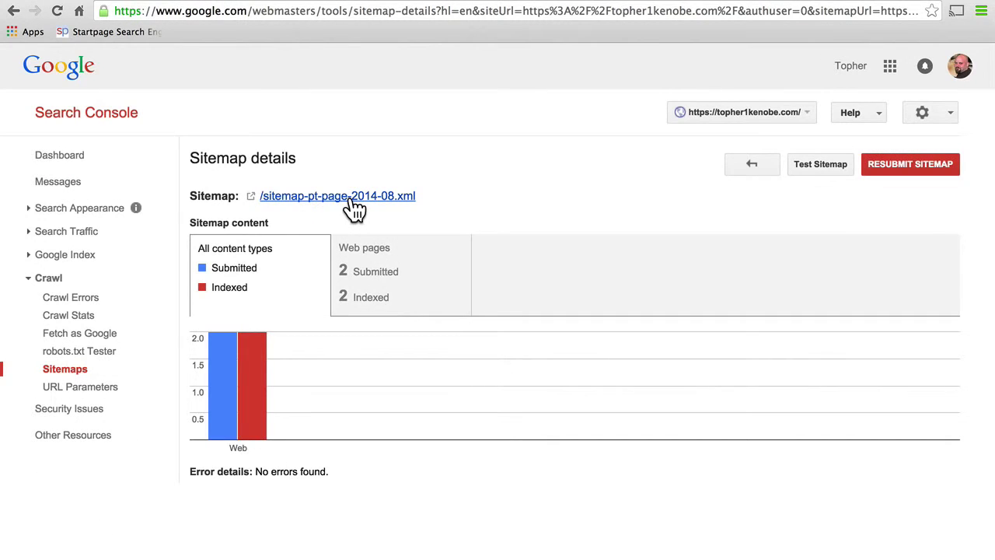
pyautogui.click(352, 199)
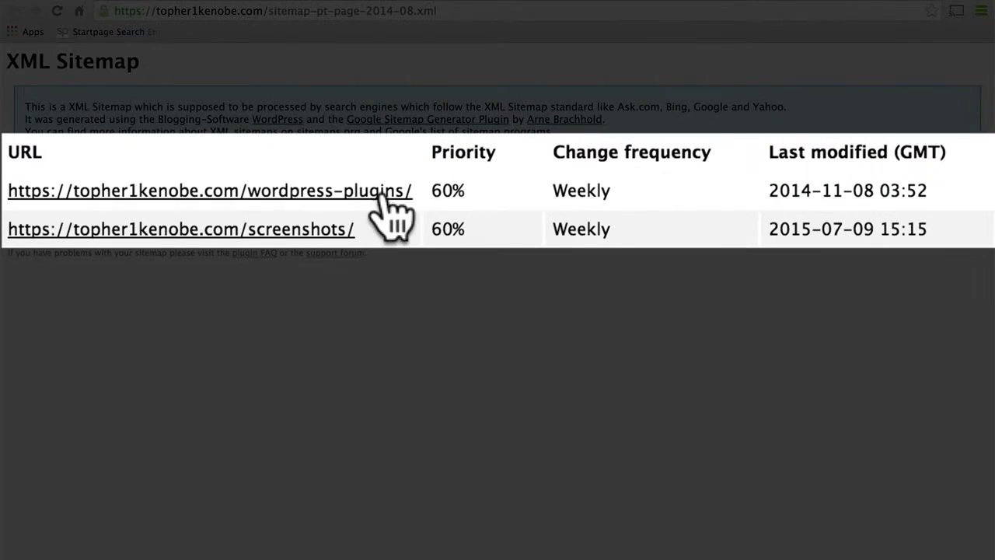
pyautogui.rightClick(201, 327)
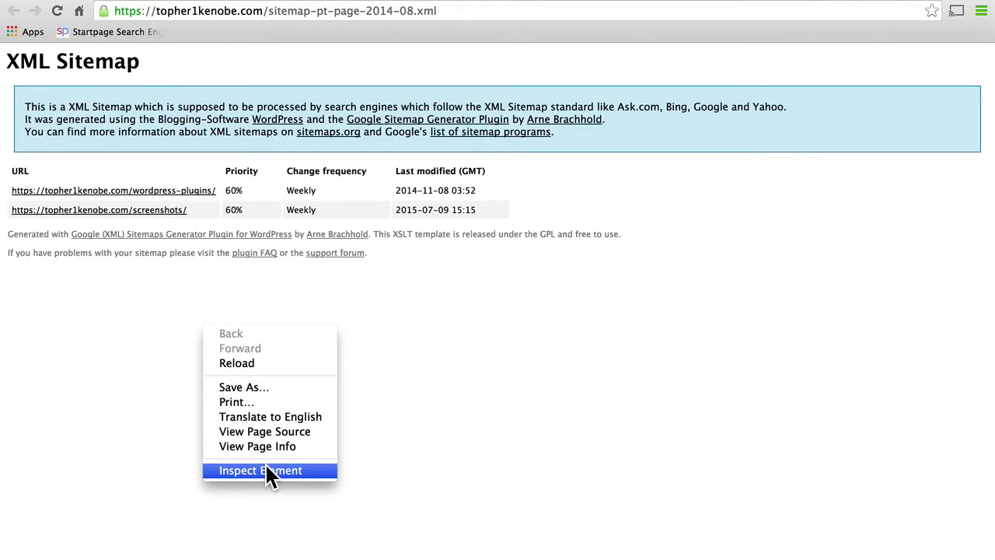
pyautogui.click(276, 431)
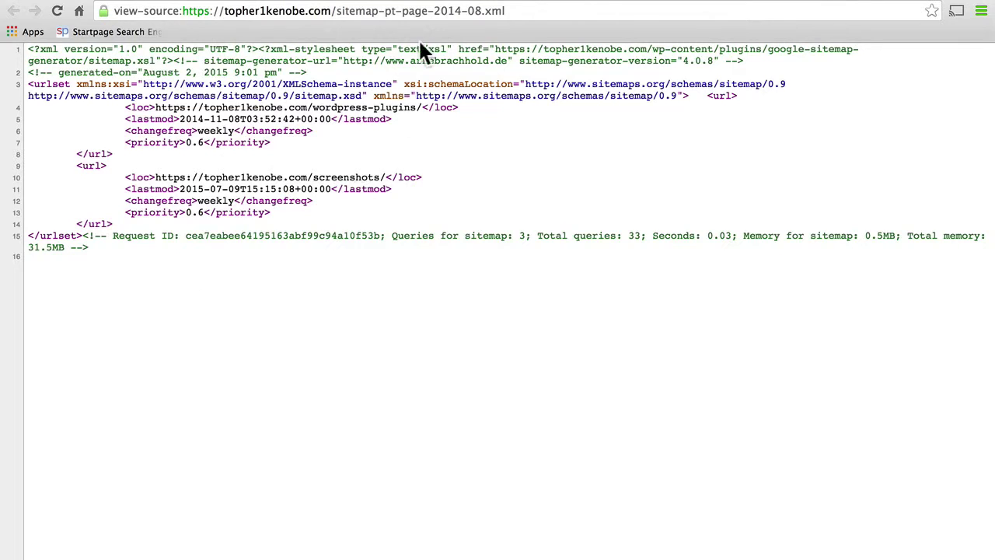
pyautogui.click(451, 0)
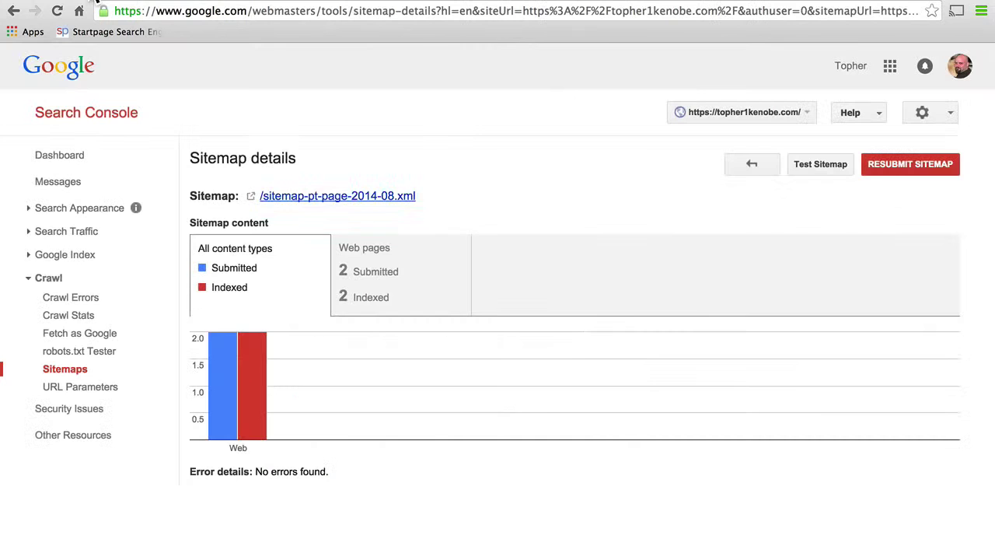
# Step: Return to the /sitemap.xml index and look through the submitted and indexed figures of its listed sitemaps
pyautogui.click(12, 12)
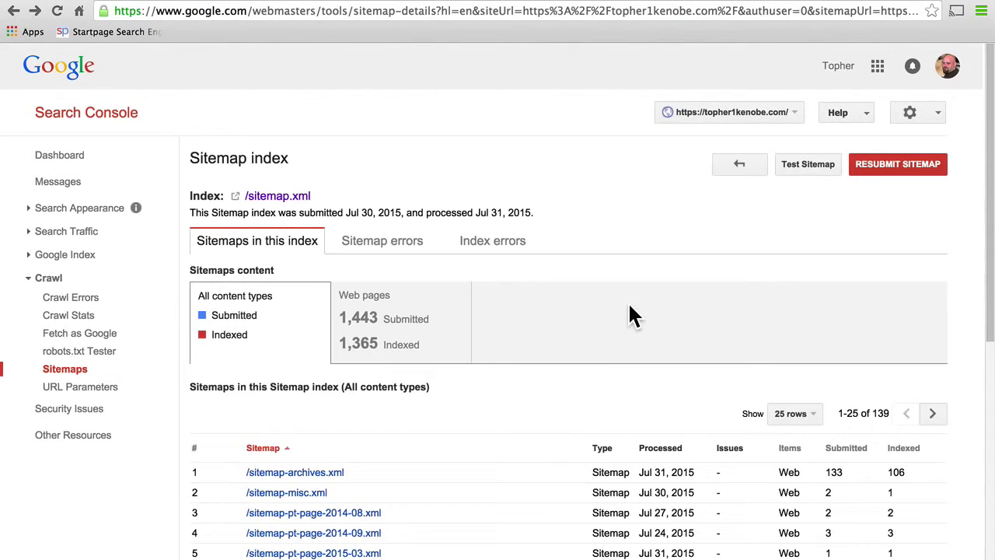
pyautogui.scroll(-6, 587, 369)
pyautogui.scroll(-1, 585, 366)
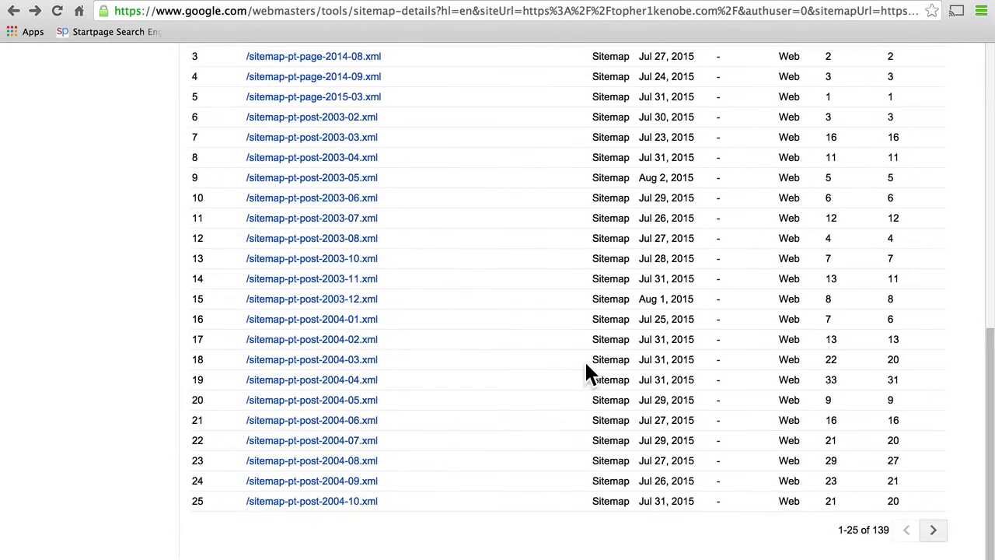
pyautogui.scroll(8, 560, 323)
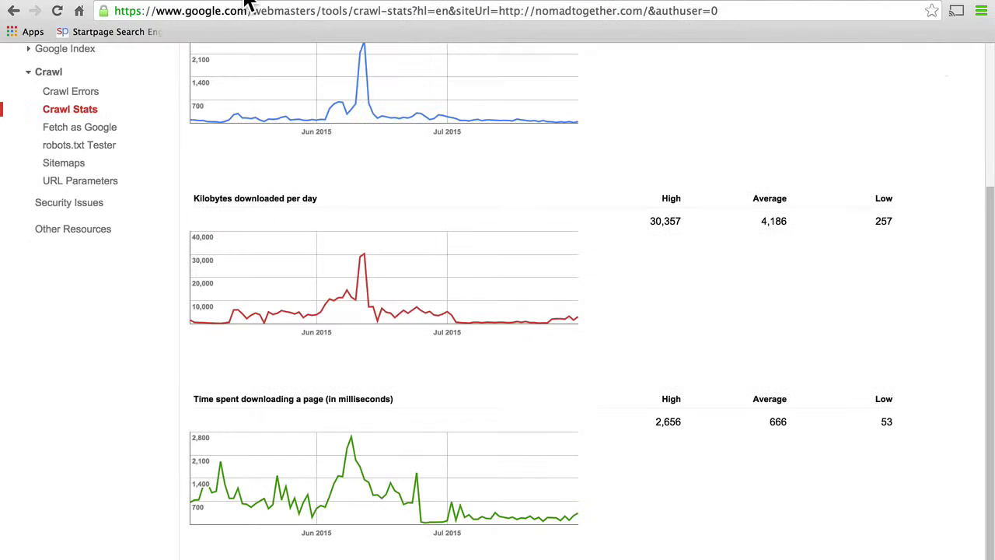
# Step: Check the Sitemaps reports of nomadtogether.com and accessofwestmichigan.org, and view the sitemap test form for nomadtogether.com before cancelling it
pyautogui.click(74, 165)
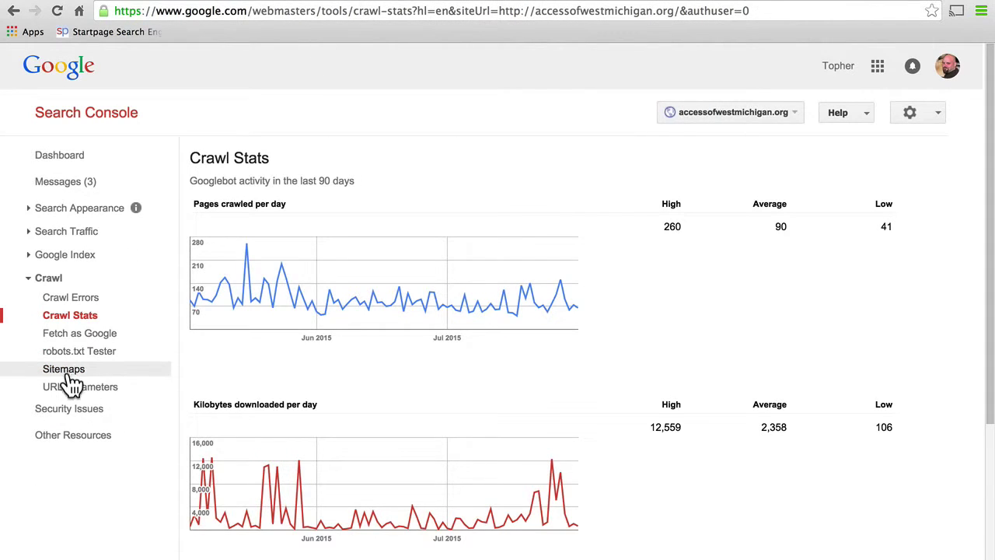
pyautogui.click(68, 374)
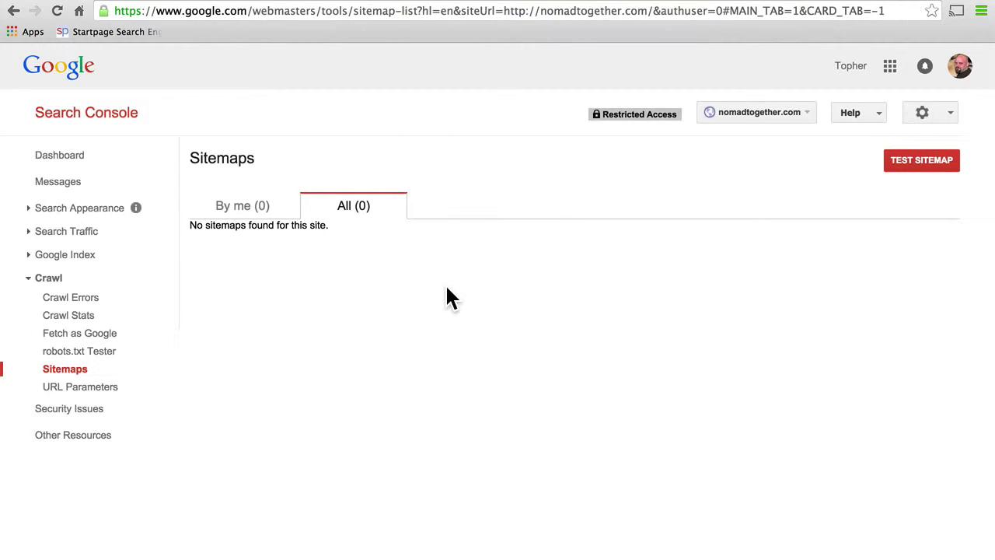
pyautogui.click(903, 159)
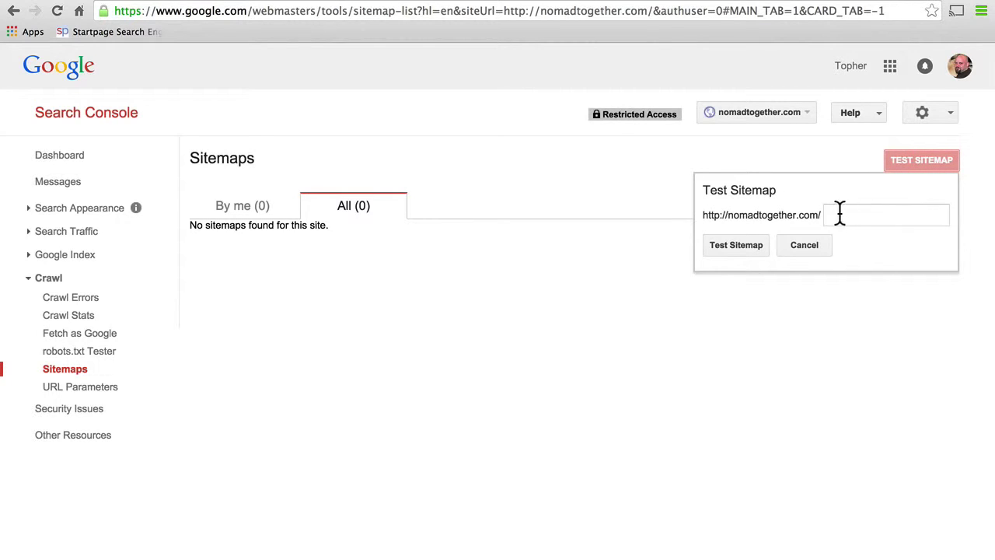
pyautogui.click(803, 248)
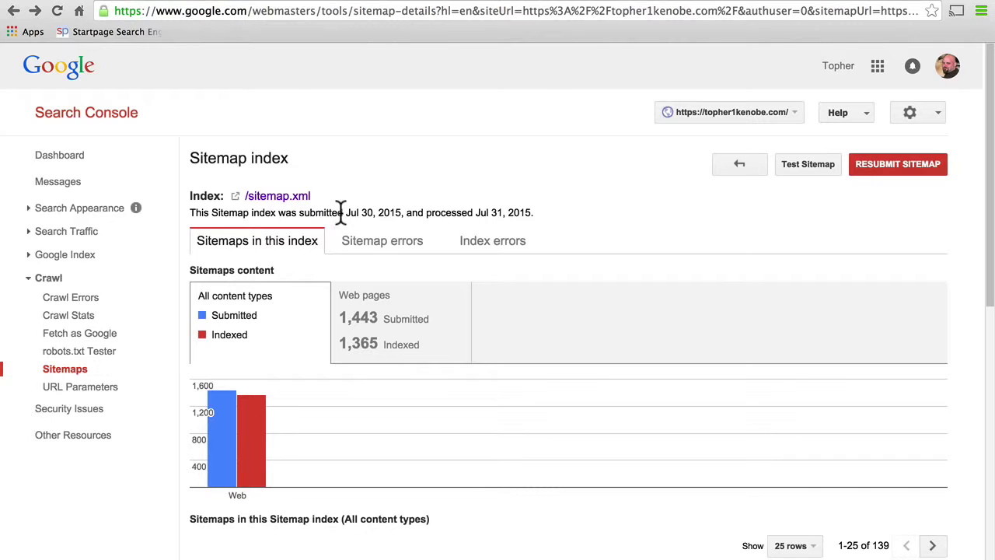
# Step: Check the sitemap errors and index errors of the /sitemap.xml index, then return to its list of sitemaps
pyautogui.click(360, 242)
pyautogui.click(490, 241)
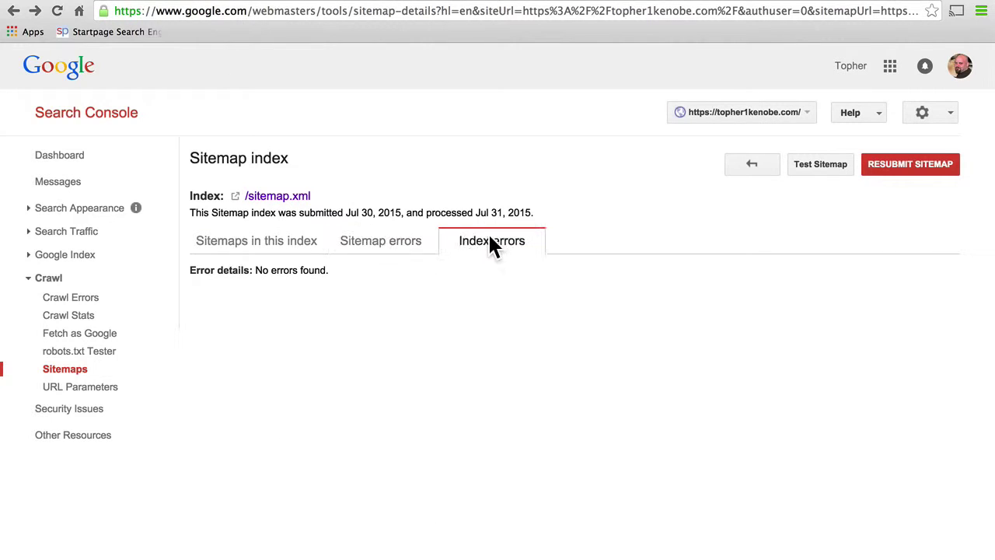
pyautogui.click(216, 241)
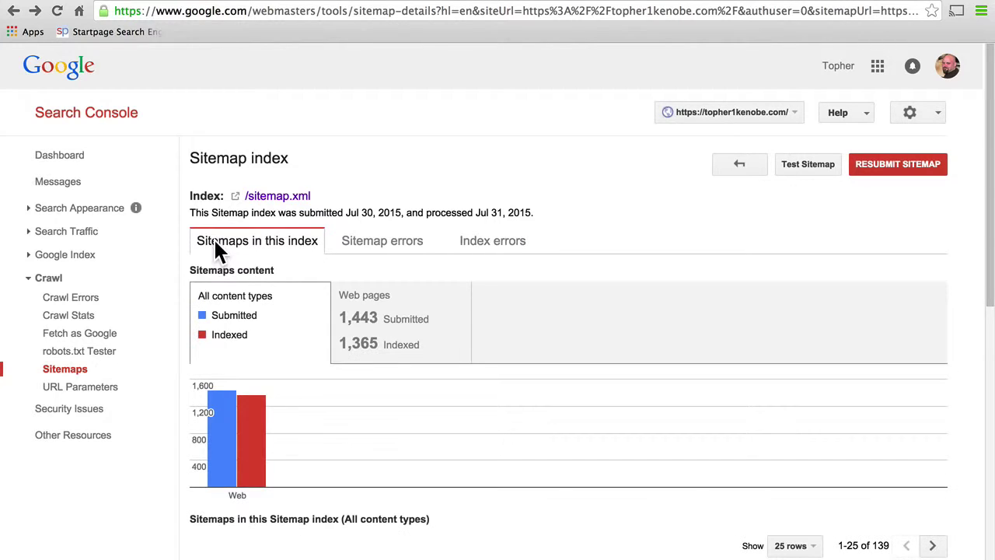
# Step: Open URL Parameters, read its linked help article on the impact of duplicate URLs, and return to Search Console
pyautogui.click(82, 387)
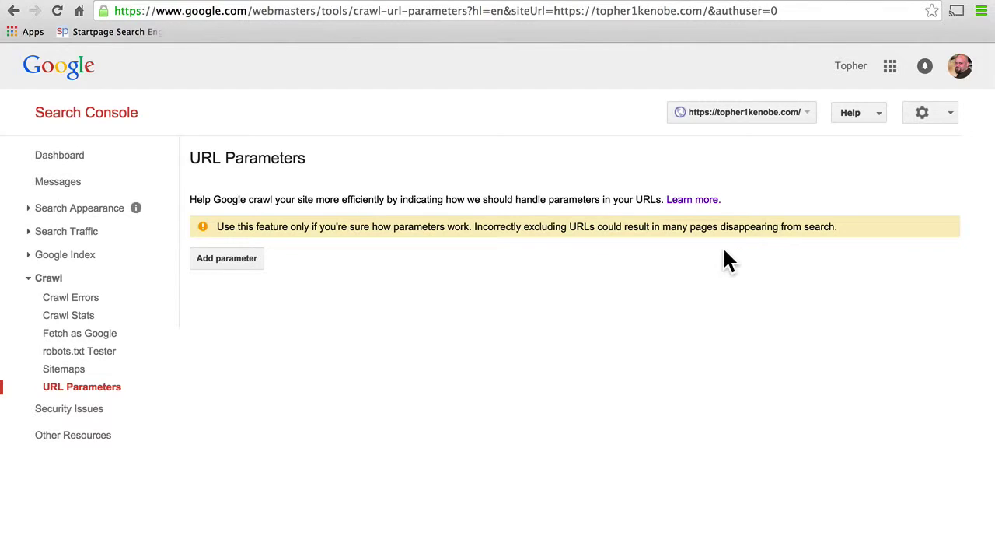
pyautogui.click(700, 203)
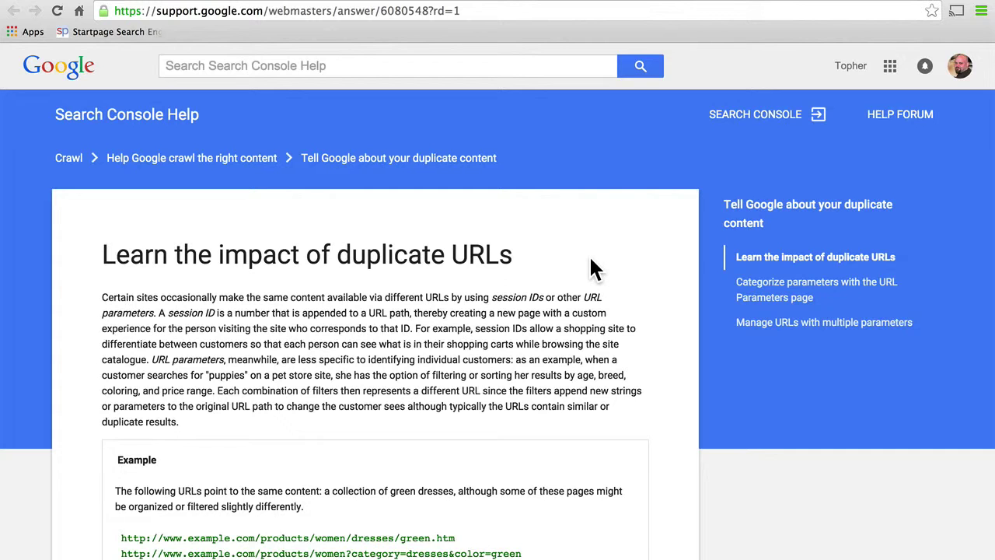
pyautogui.scroll(-4, 590, 261)
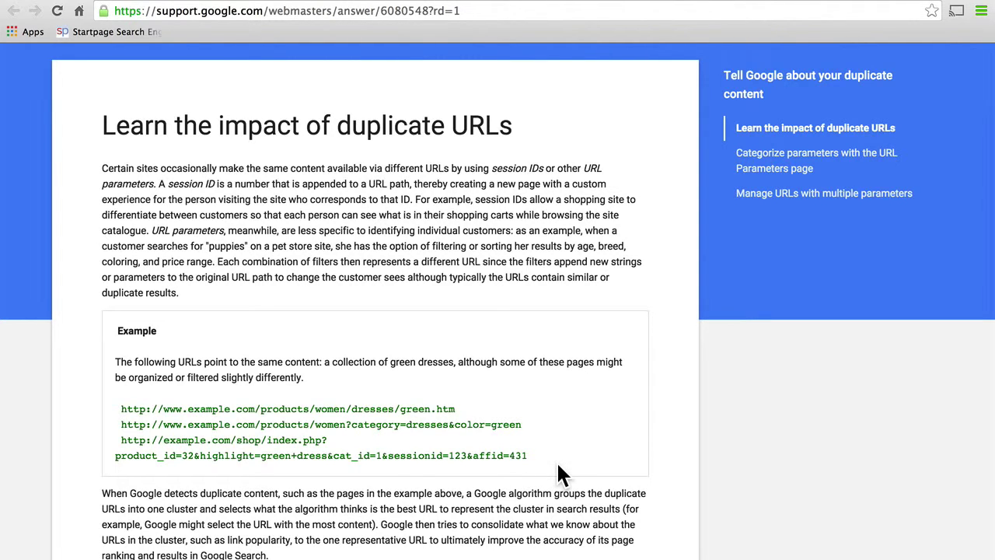
pyautogui.scroll(-3, 558, 467)
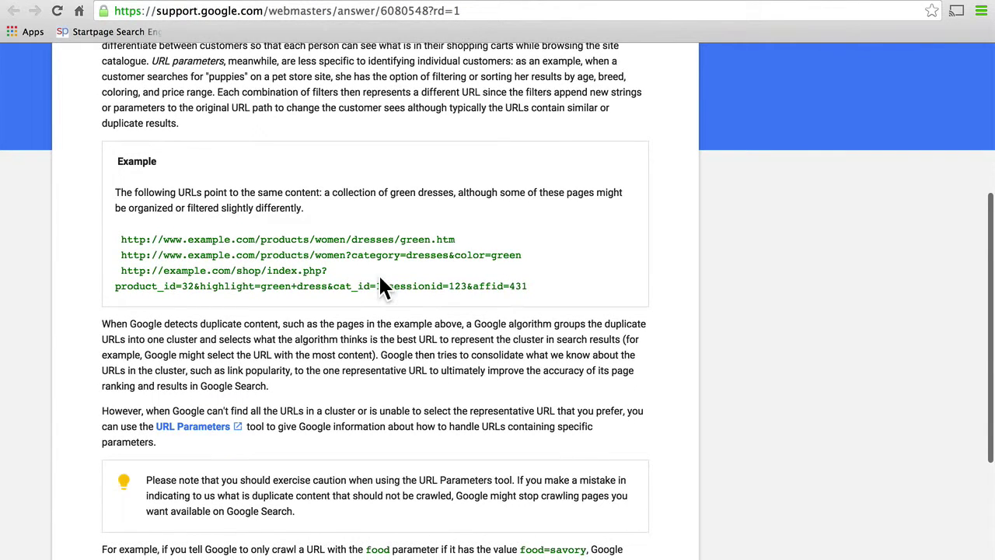
pyautogui.scroll(-2, 551, 286)
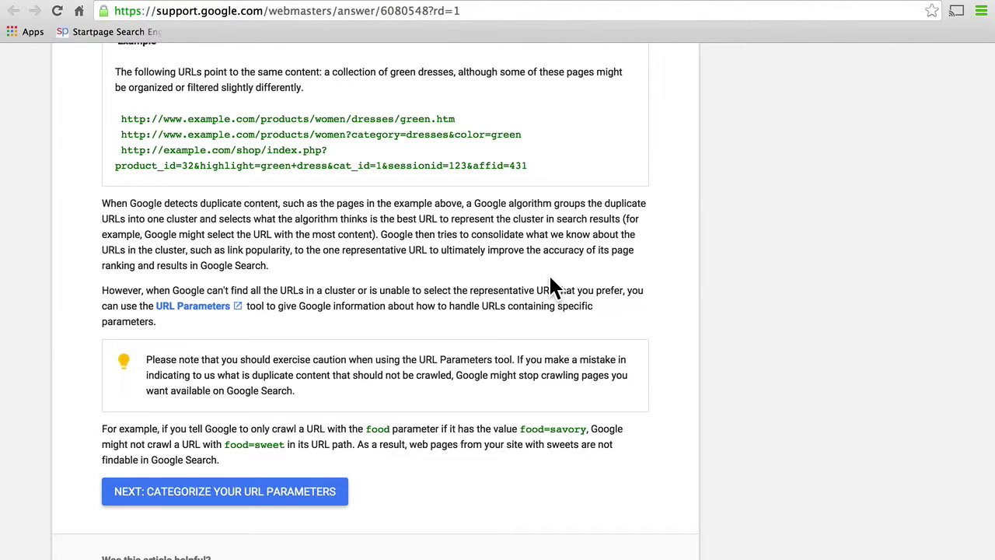
pyautogui.scroll(5, 551, 286)
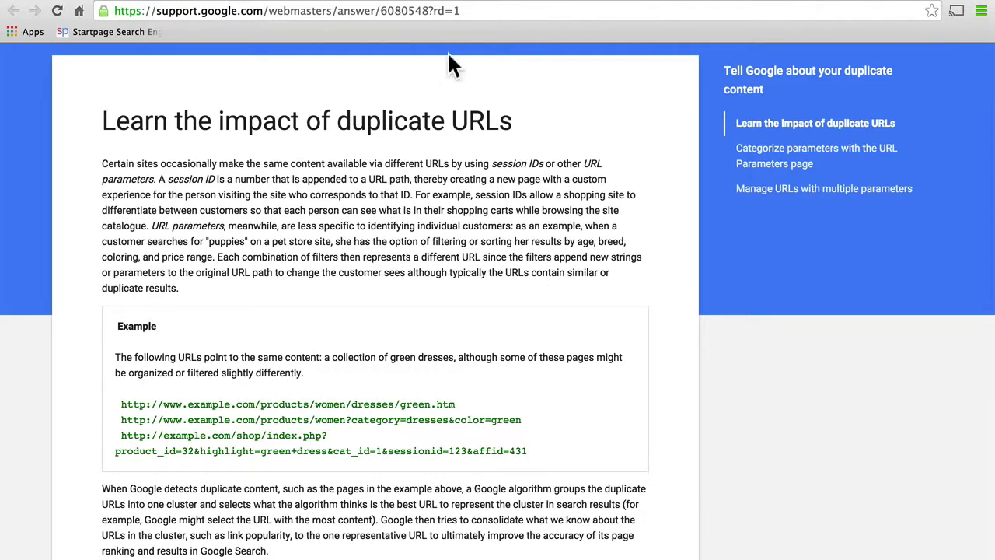
pyautogui.click(308, 3)
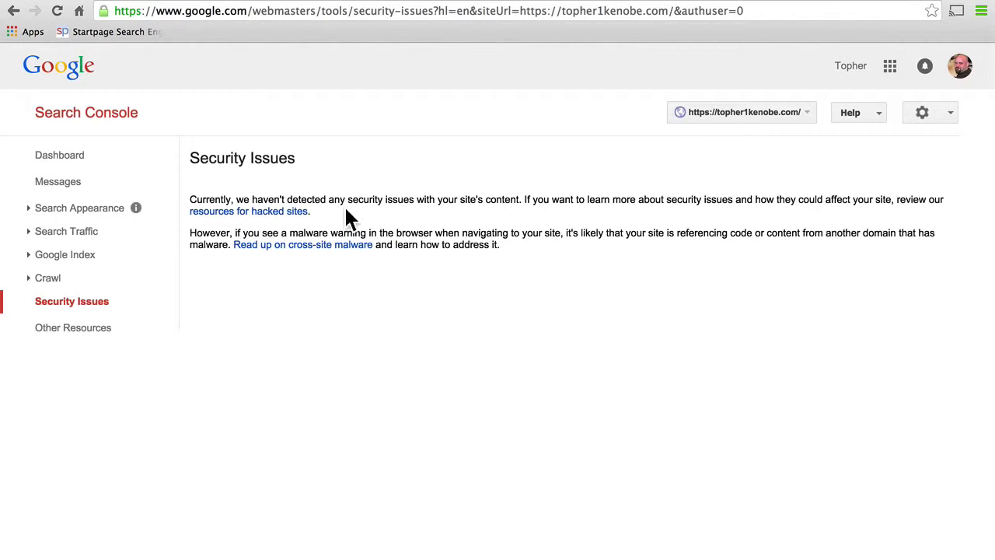
# Step: Open the resources for hacked sites from Security Issues, and review the recovery guide and its "This site may be hacked" article
pyautogui.click(277, 218)
pyautogui.click(227, 2)
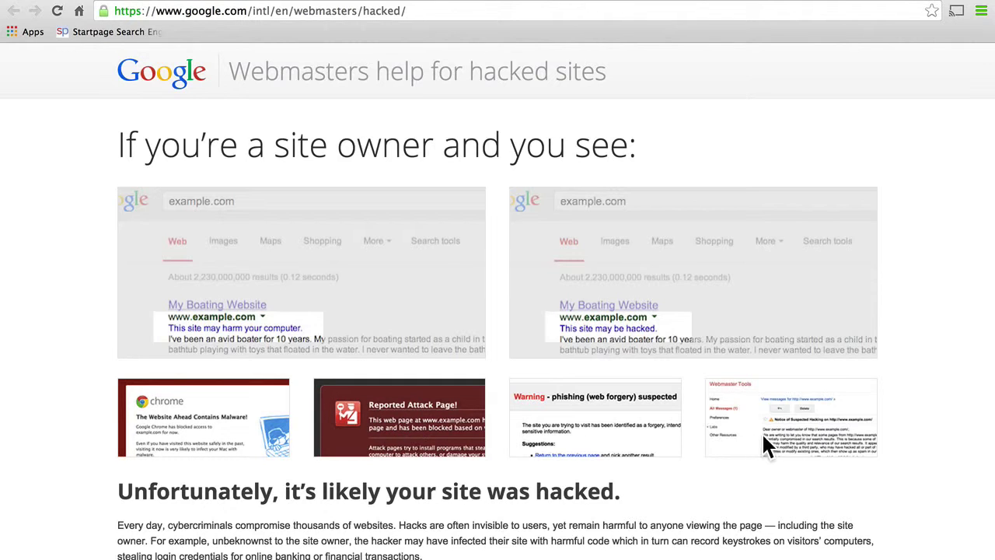
pyautogui.scroll(-5, 416, 521)
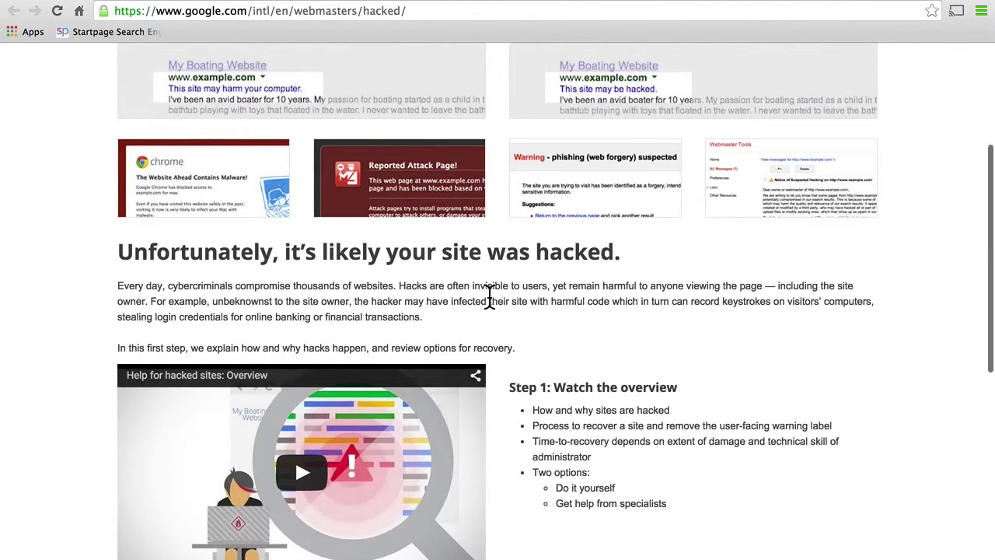
pyautogui.scroll(5, 488, 303)
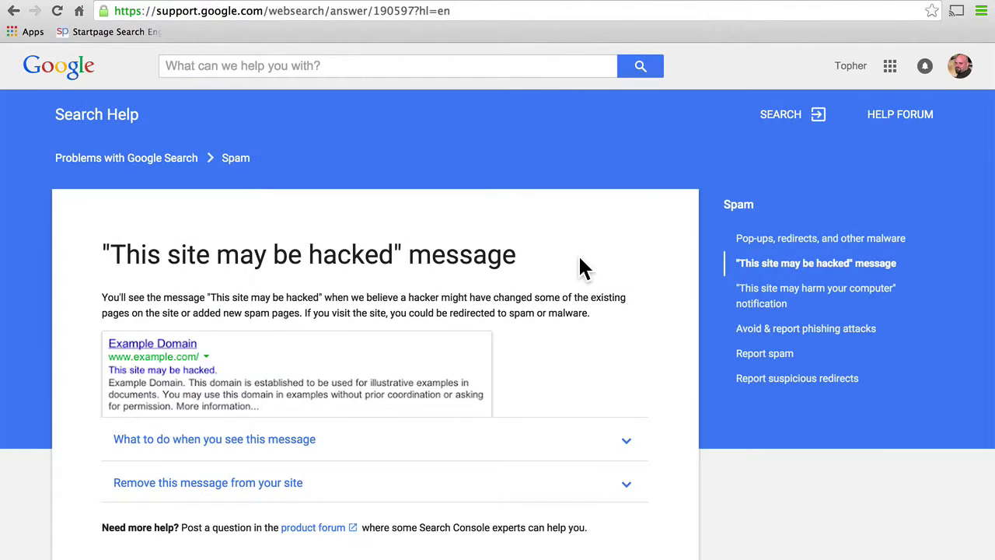
# Step: Review the rest of the "This site may be hacked" article and the help article on cross-site malware warnings
pyautogui.scroll(-3, 579, 259)
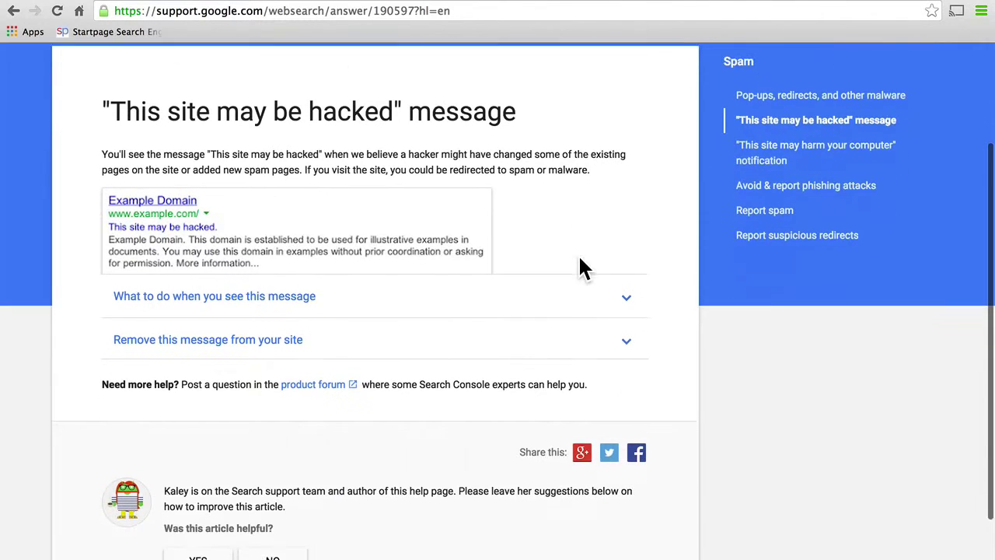
pyautogui.scroll(3, 582, 267)
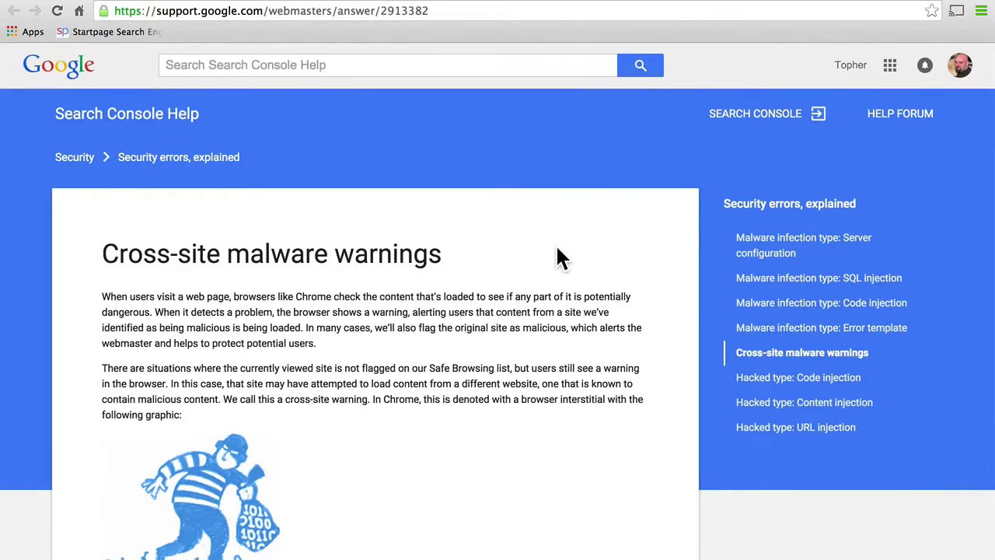
pyautogui.scroll(-4, 556, 244)
pyautogui.scroll(-5, 561, 258)
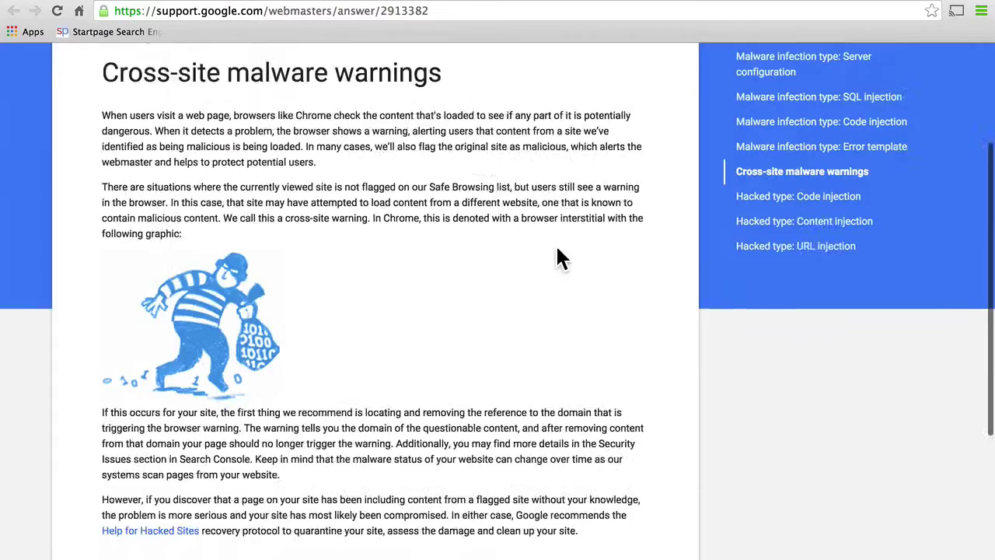
pyautogui.scroll(5, 497, 233)
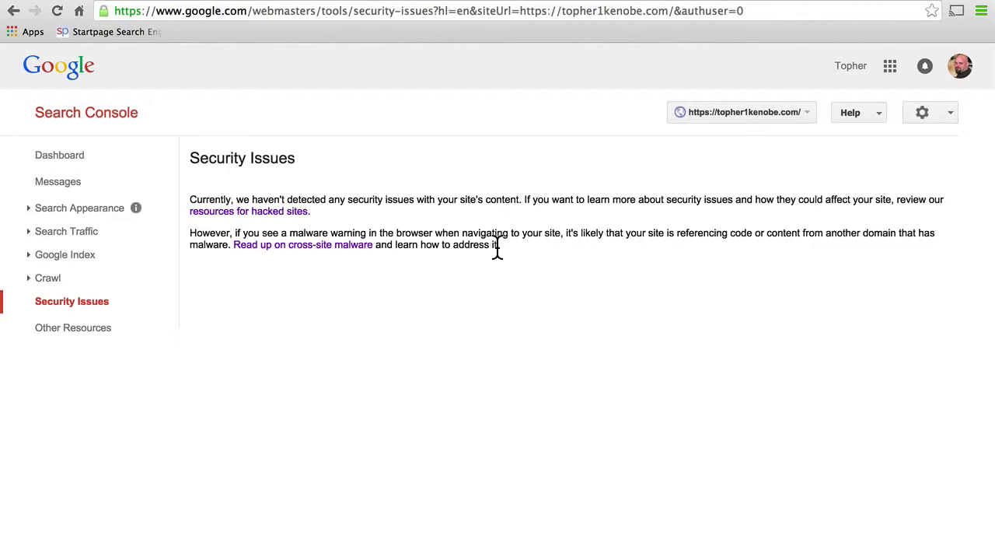
# Step: Open the Structured Data Markup Helper from Other Resources, and try the Restaurants, Movies and Software Applications data types and the URL field
pyautogui.click(83, 337)
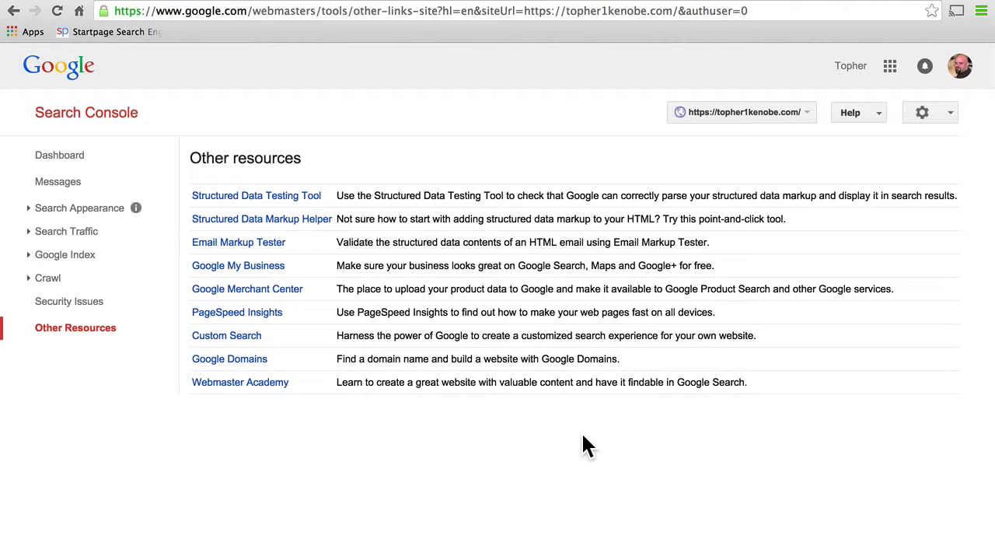
pyautogui.click(309, 221)
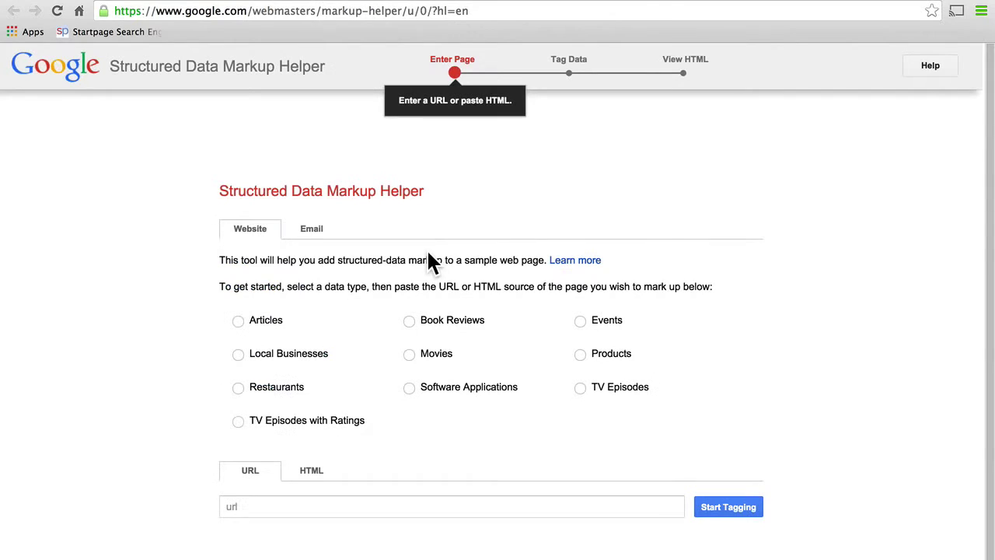
pyautogui.click(272, 400)
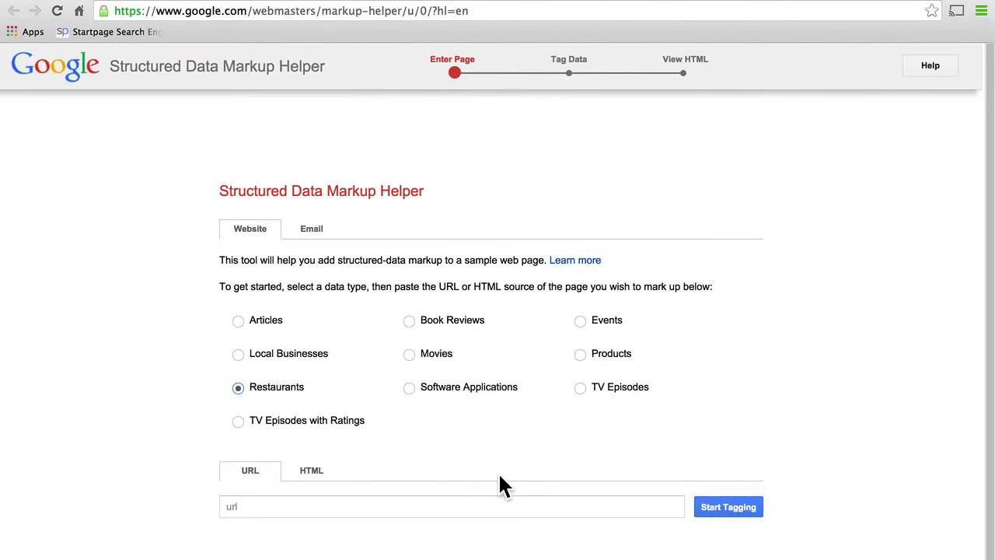
pyautogui.click(439, 354)
pyautogui.click(449, 389)
pyautogui.click(385, 506)
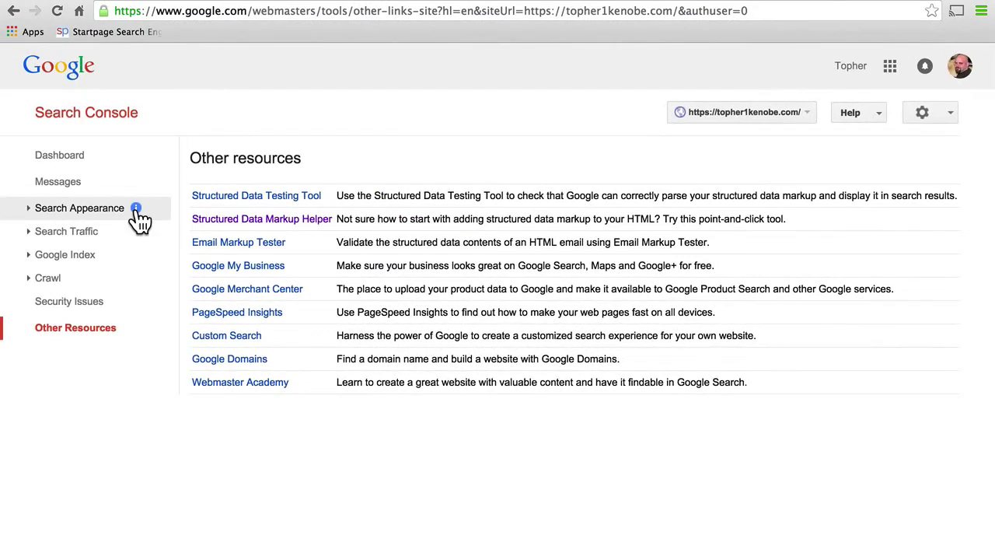
# Step: View the Search Appearance Overview, including the product rich snippet, and close it
pyautogui.click(136, 208)
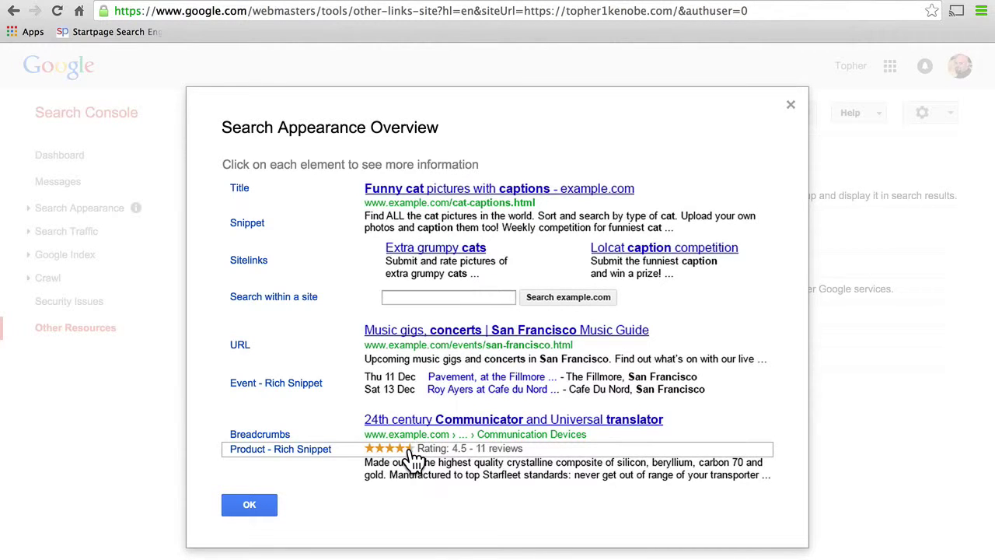
pyautogui.click(790, 104)
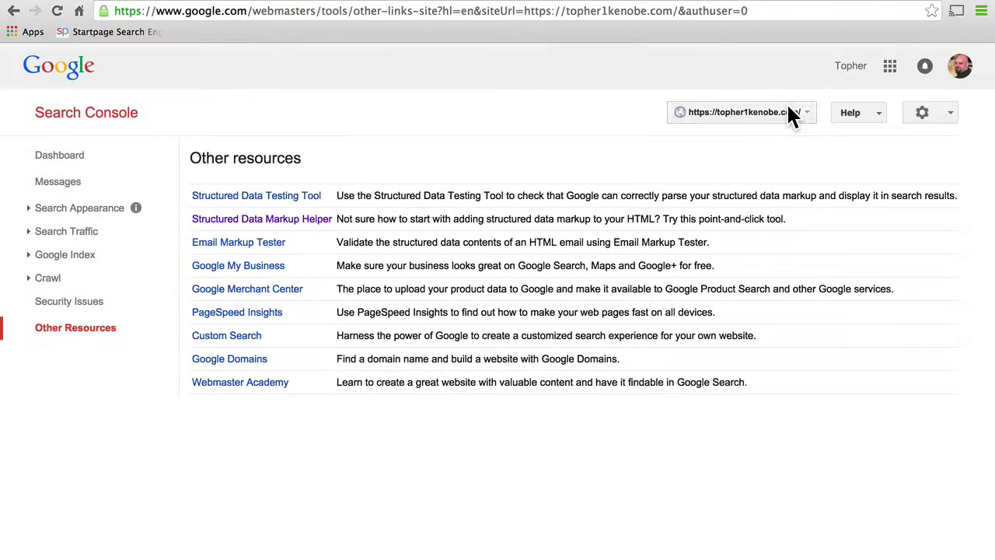